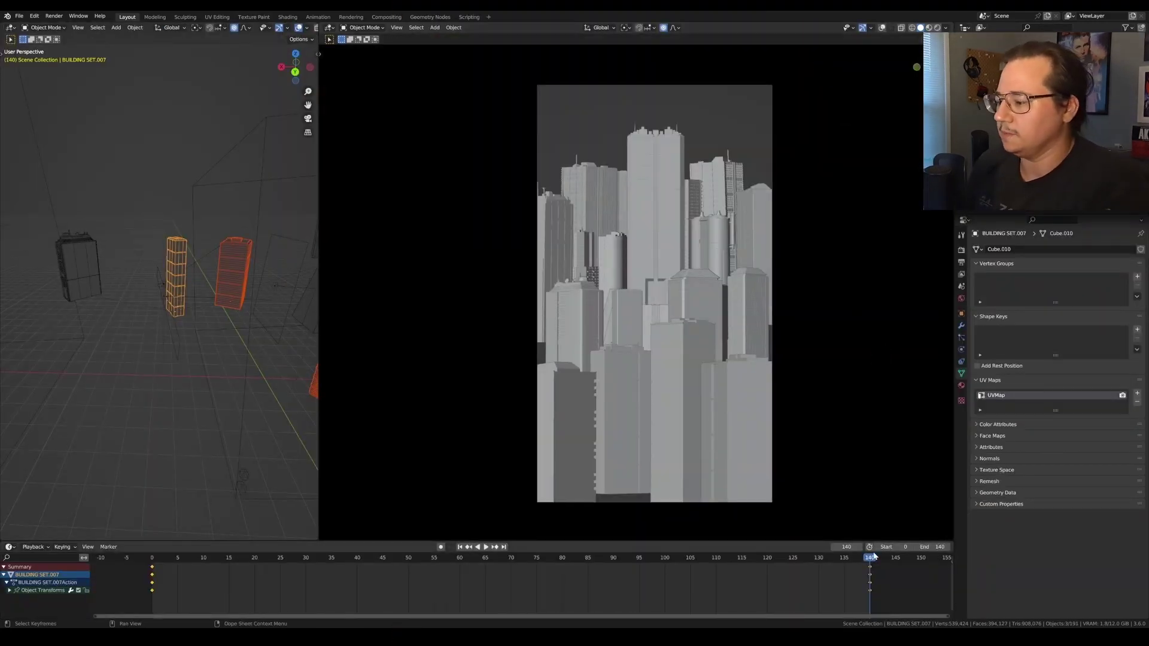
# Step: Play the city animation from frame 0 in the camera view
pyautogui.click(152, 560)
pyautogui.press('space')
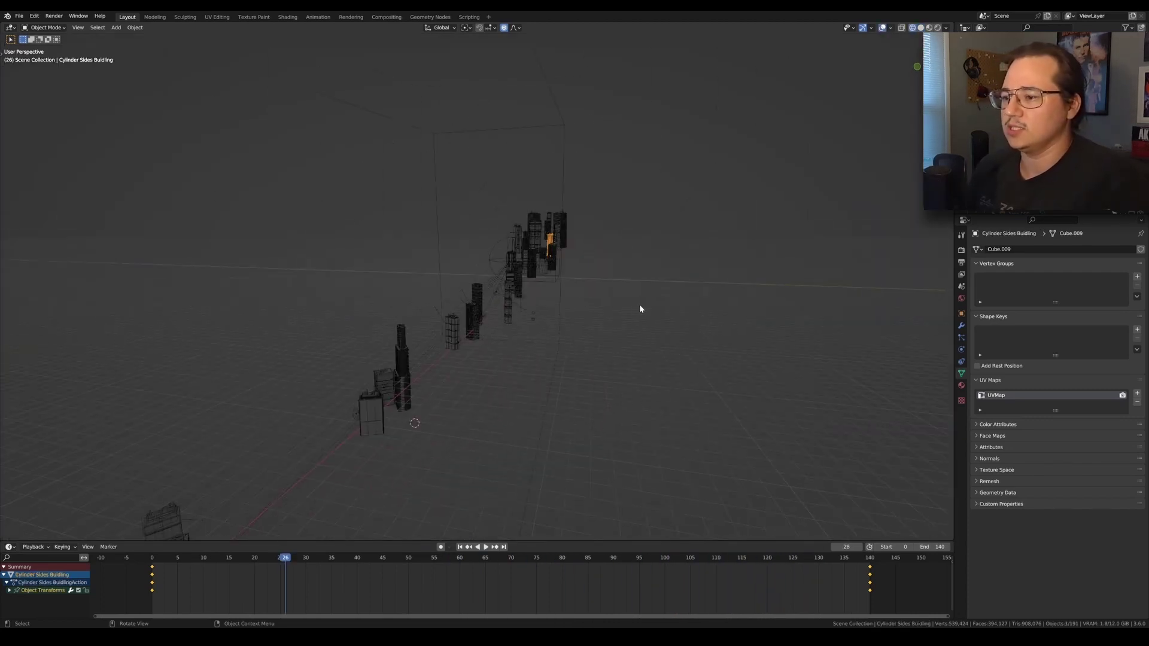
# Step: Select the main camera, look through it and play part of the animation
pyautogui.scroll(-5, 639, 305)
pyautogui.keyDown('shift'); pyautogui.moveTo(627, 328); pyautogui.dragTo(529, 322, button='middle'); pyautogui.keyUp('shift')
pyautogui.click(492, 323)
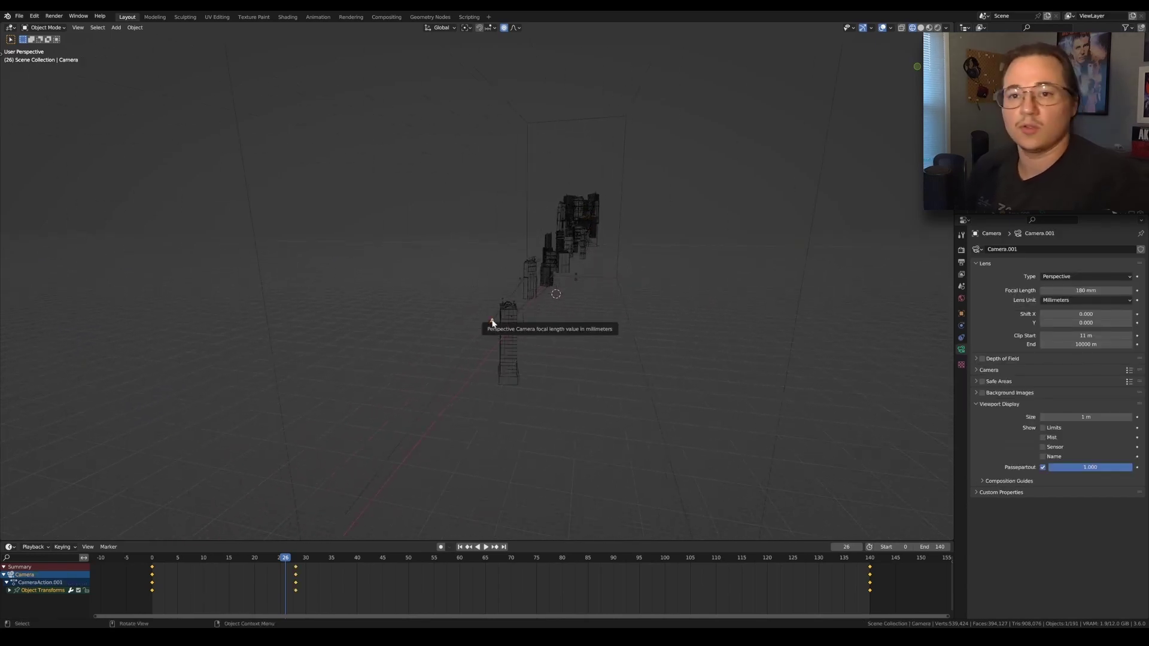
pyautogui.press('KP_Decimal')
pyautogui.press('KP_0')
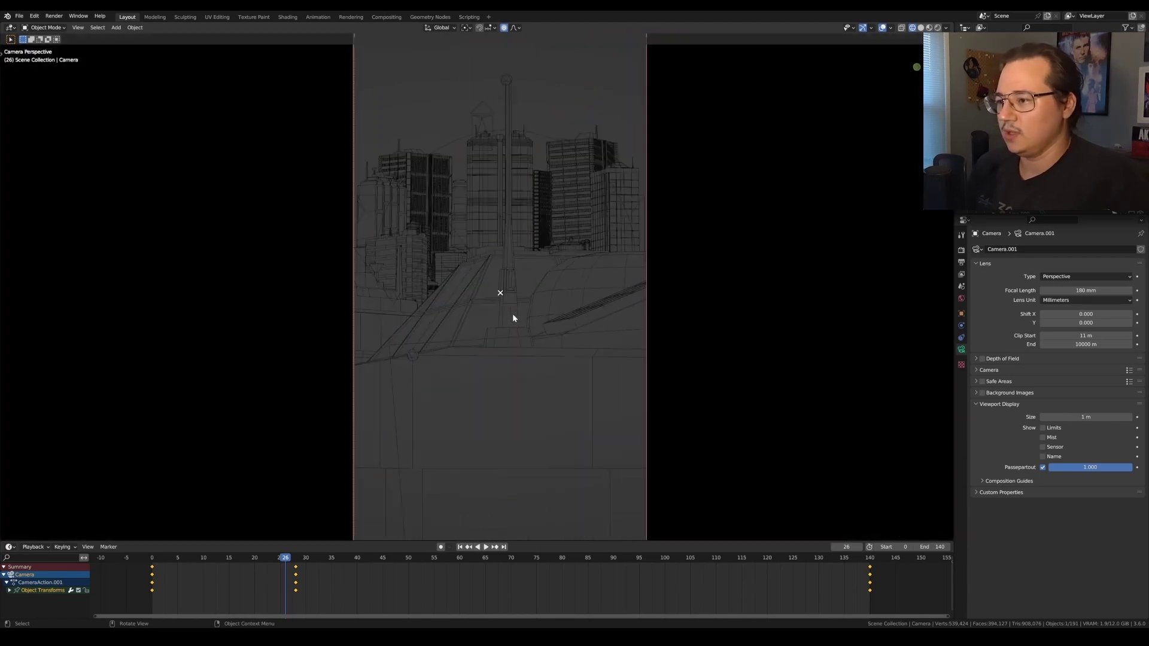
pyautogui.press('space')
pyautogui.press('space')
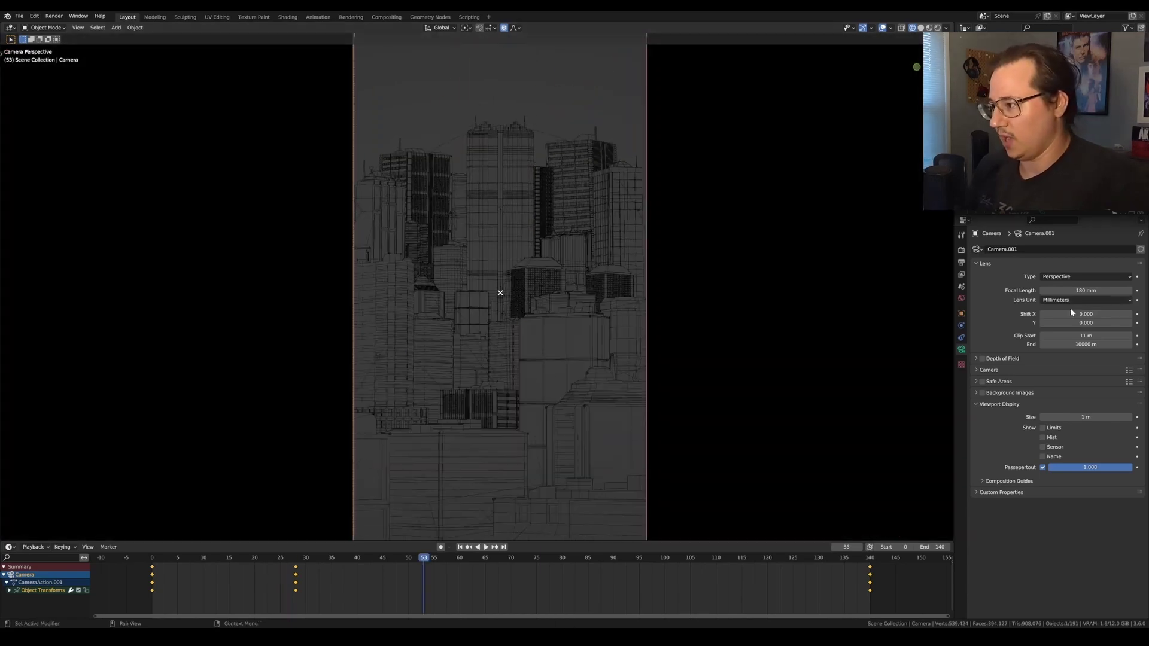
# Step: Scrub the timeline between frame 0 and frame 82 to examine the camera's move past the buildings
pyautogui.moveTo(165, 559); pyautogui.dragTo(572, 553)
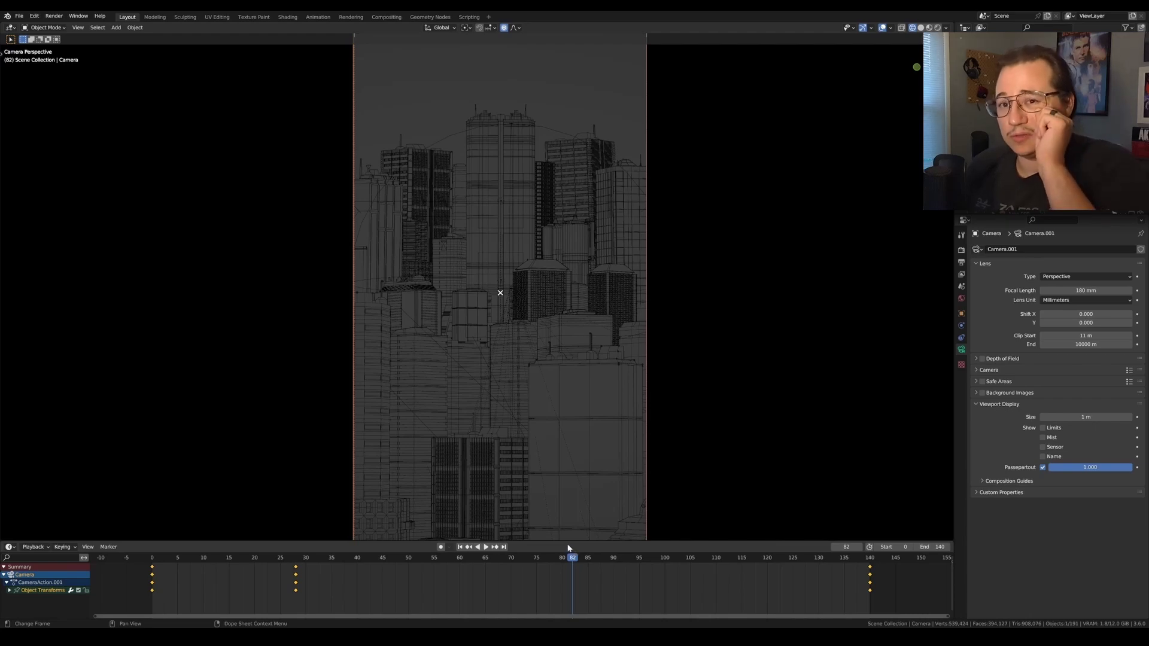
pyautogui.moveTo(166, 558); pyautogui.dragTo(152, 559)
pyautogui.press('space')
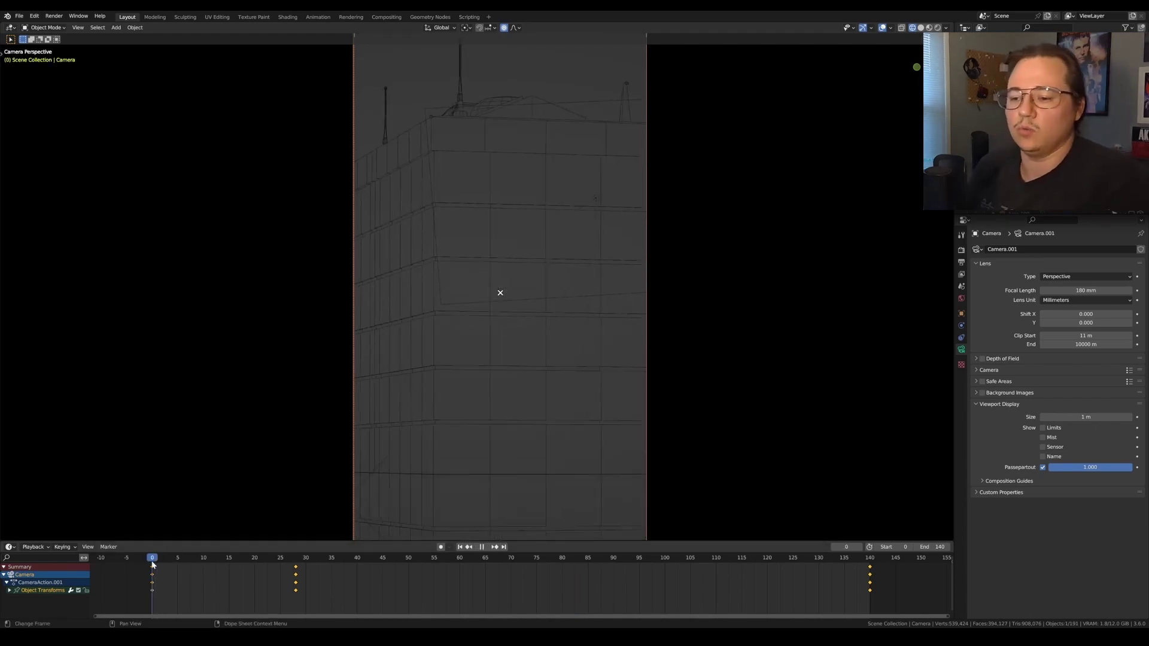
pyautogui.moveTo(153, 558); pyautogui.dragTo(328, 556)
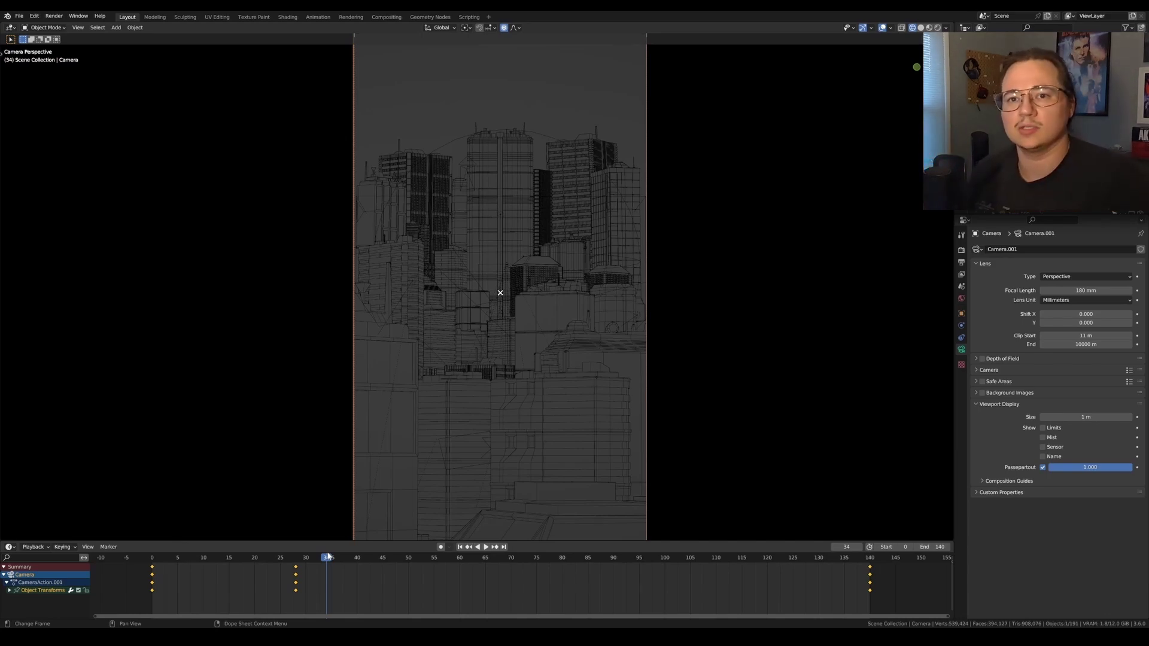
pyautogui.moveTo(311, 559); pyautogui.dragTo(479, 570)
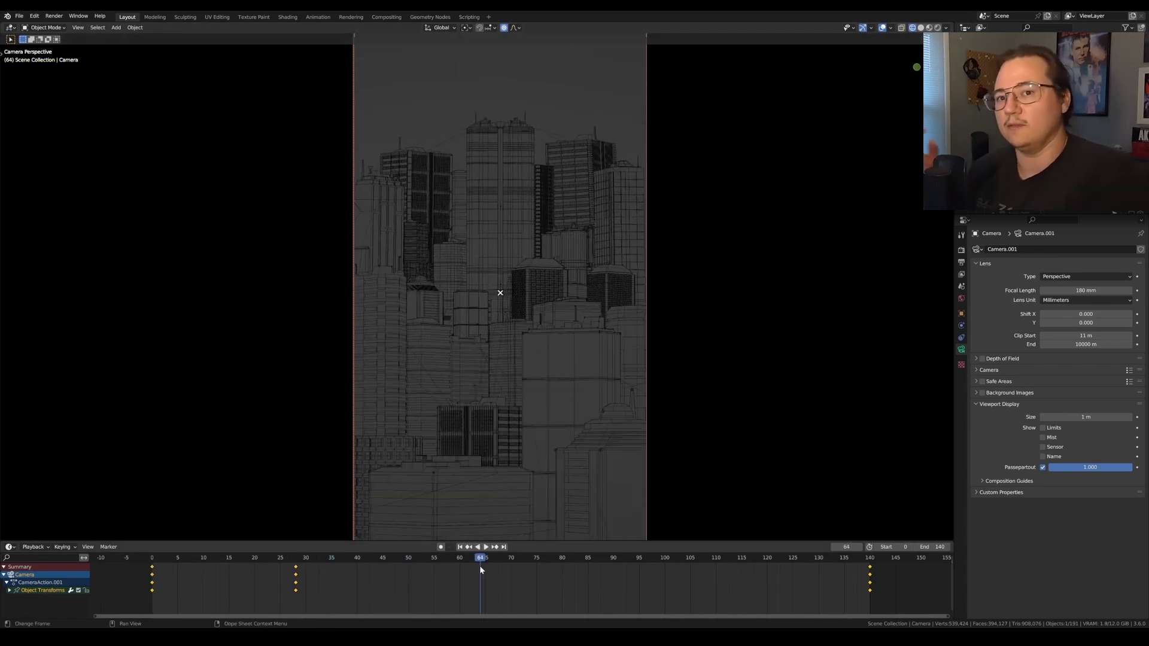
pyautogui.scroll(-1, 536, 408)
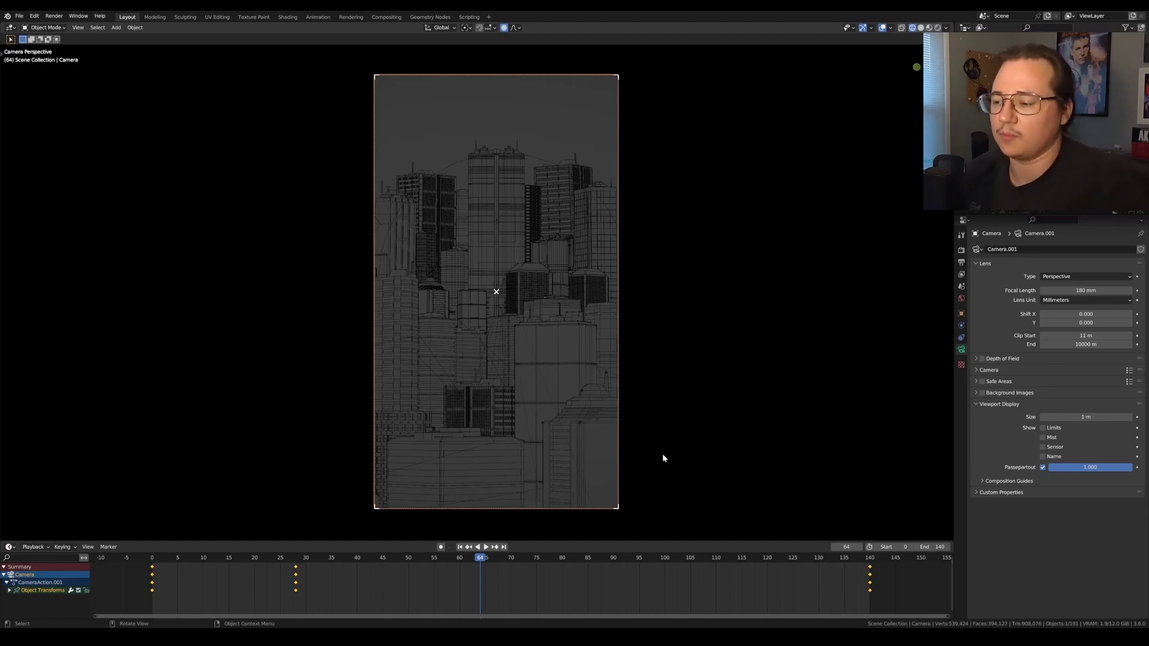
# Step: Leave the camera view and play the animation from the side of the building layout
pyautogui.press('KP_0')
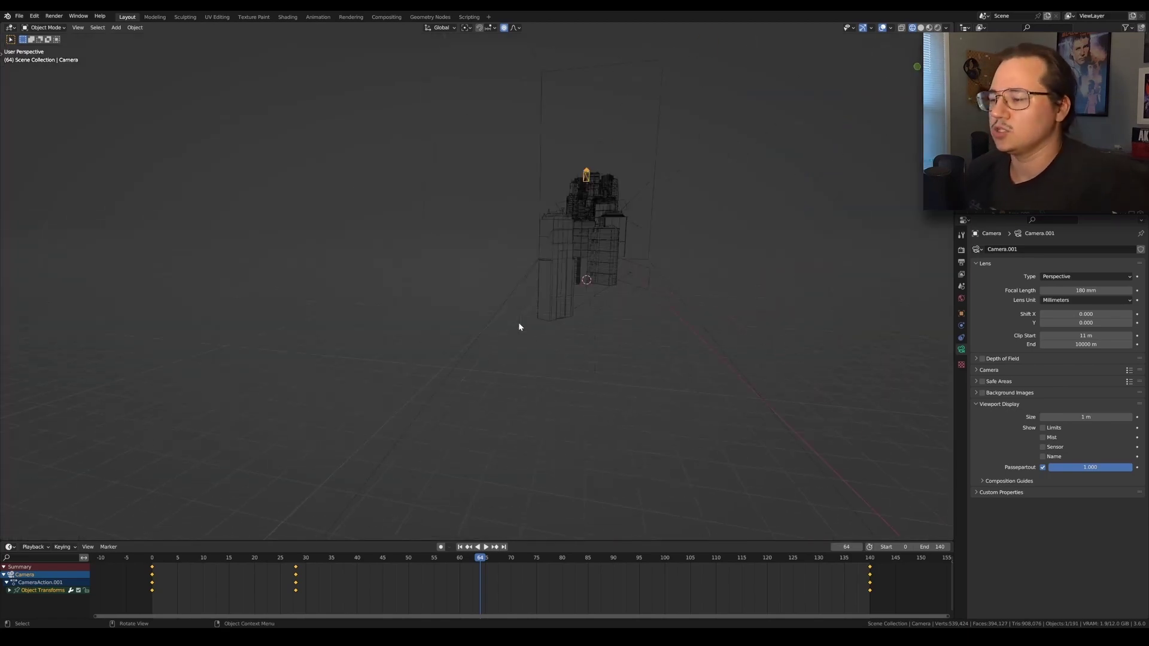
pyautogui.moveTo(682, 280); pyautogui.dragTo(612, 285, button='middle')
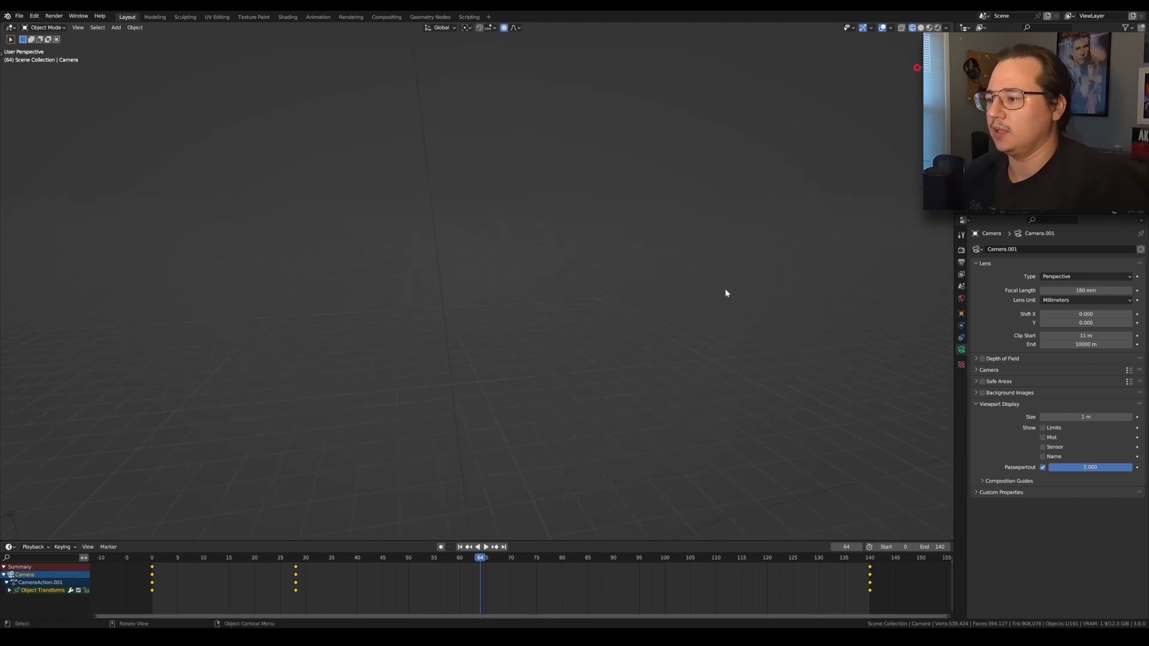
pyautogui.press('g')
pyautogui.click(431, 330)
pyautogui.press('space')
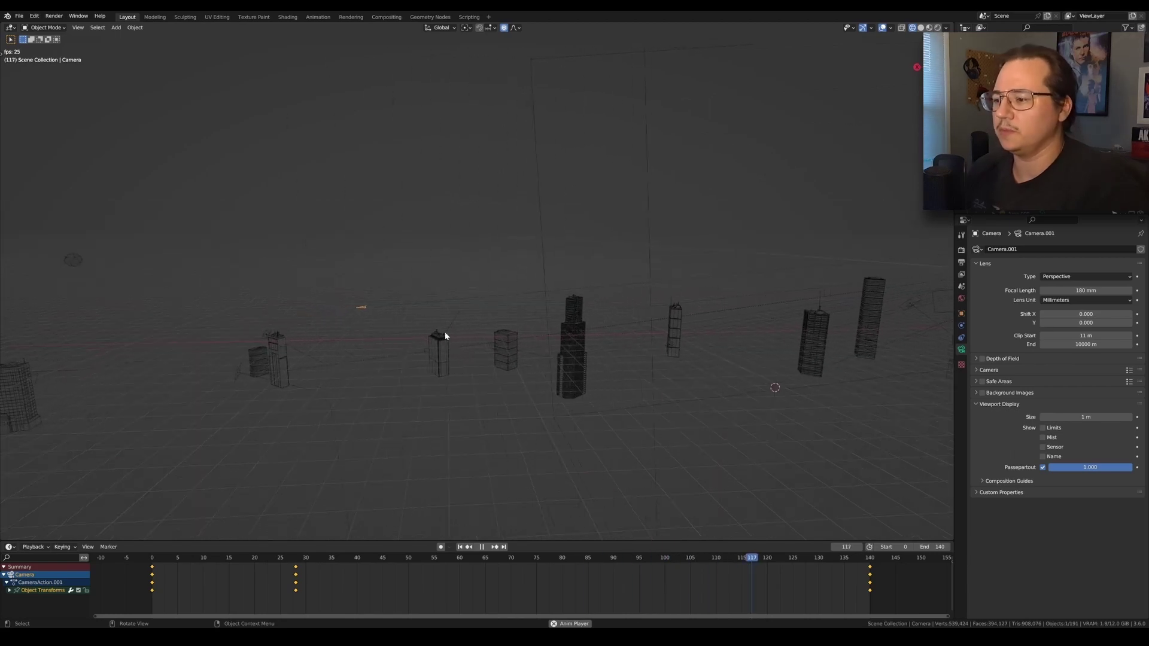
pyautogui.press('space')
# Step: Select the row of foreground buildings together with the large box that surrounds them
pyautogui.moveTo(679, 346); pyautogui.dragTo(356, 376, button='middle')
pyautogui.moveTo(700, 328); pyautogui.dragTo(610, 339, button='middle')
pyautogui.moveTo(657, 238); pyautogui.dragTo(234, 393)
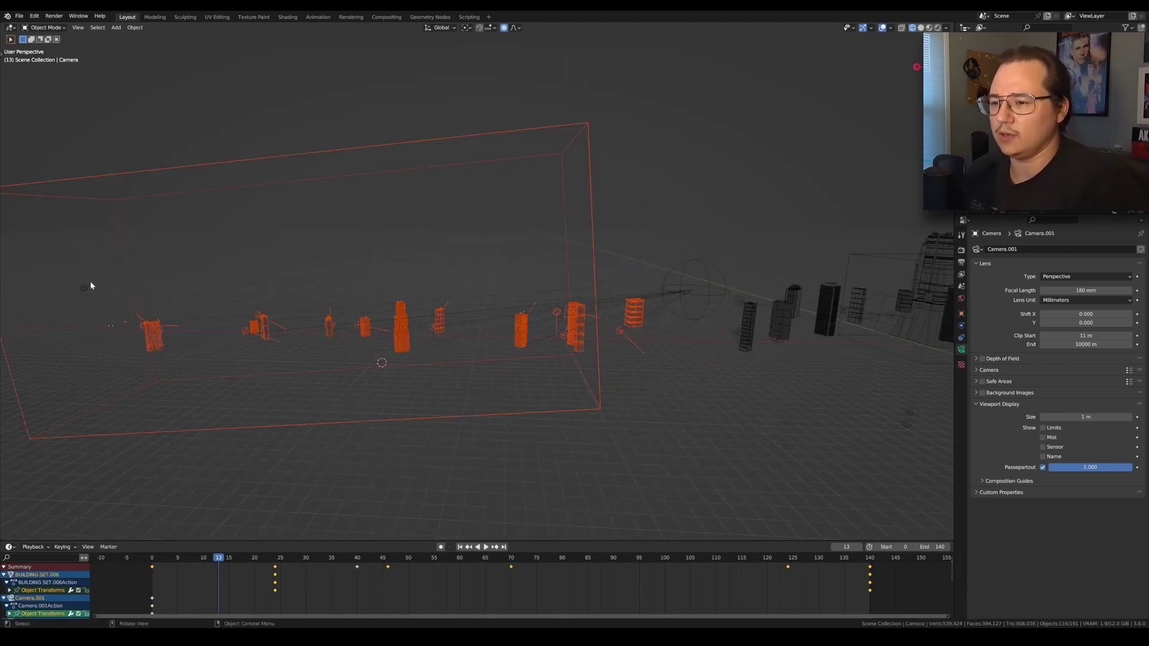
pyautogui.moveTo(673, 327); pyautogui.dragTo(557, 361, button='middle')
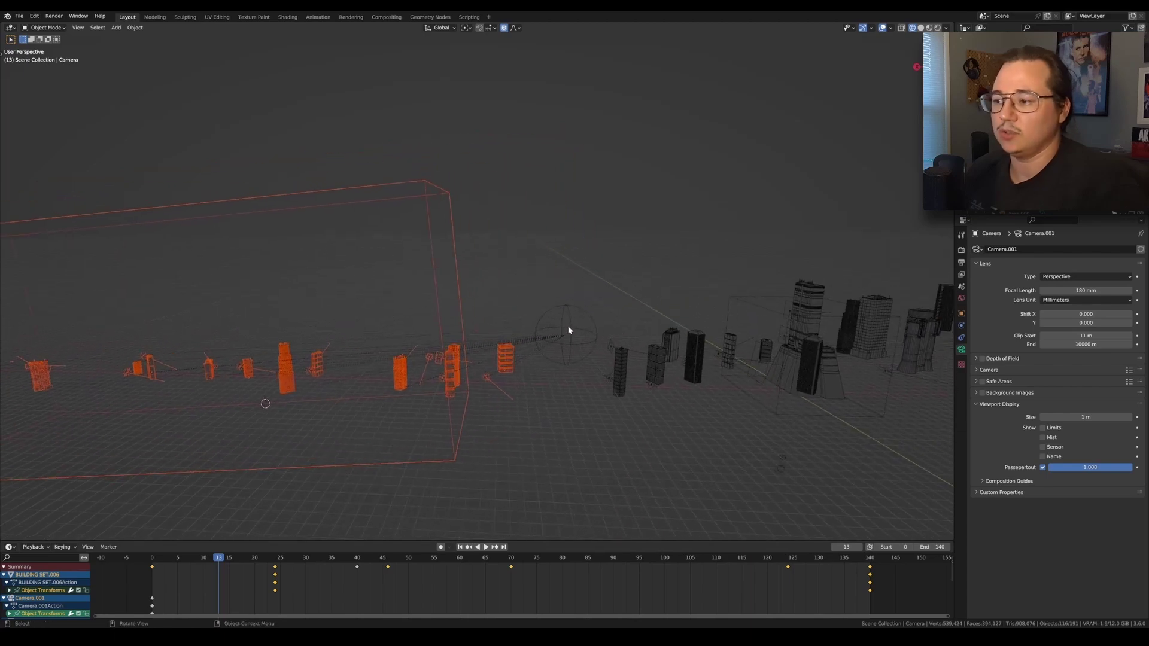
# Step: Select the sphere empty and the midground buildings beside it to examine that group
pyautogui.click(568, 332)
pyautogui.moveTo(653, 364); pyautogui.dragTo(539, 385, button='middle')
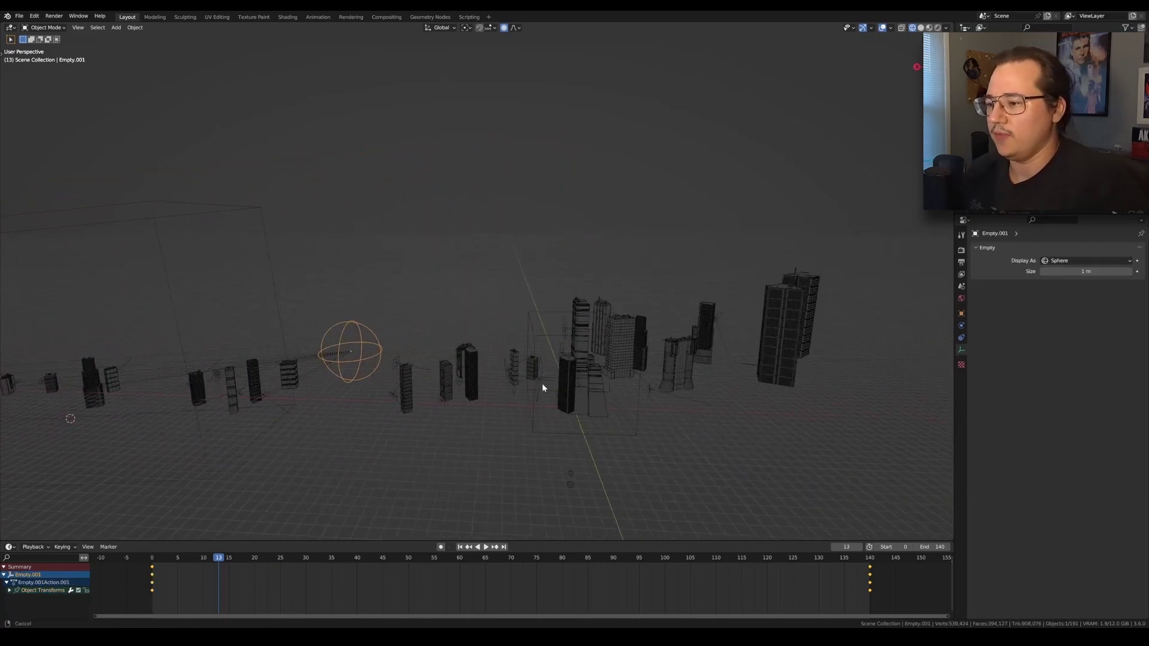
pyautogui.moveTo(399, 324); pyautogui.dragTo(517, 417)
pyautogui.moveTo(517, 417); pyautogui.dragTo(588, 317, button='middle')
# Step: Select the cube empty around the background towers and try moving it with its buildings
pyautogui.click(520, 292)
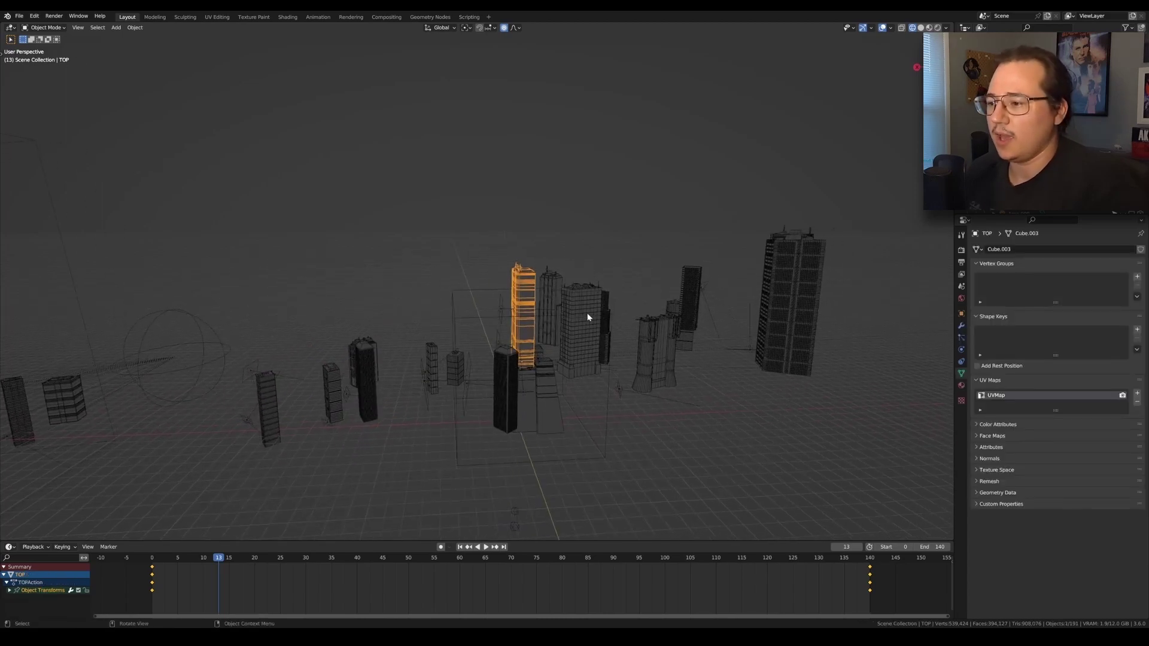
pyautogui.click(547, 313)
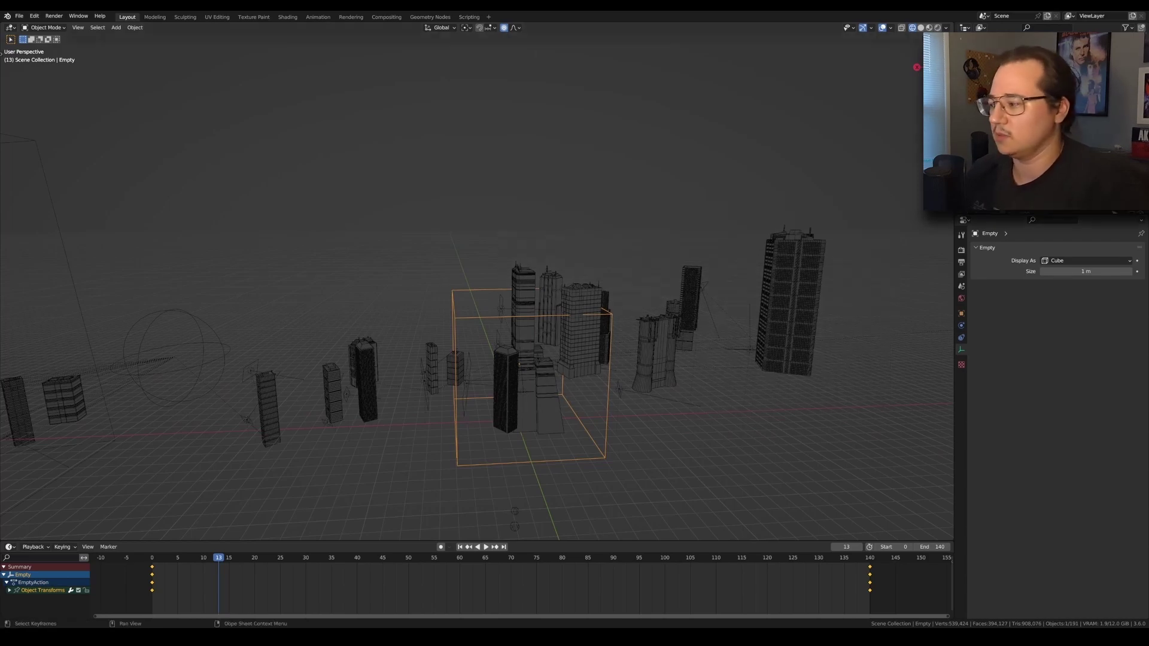
pyautogui.moveTo(610, 388); pyautogui.dragTo(660, 402, button='middle')
pyautogui.press('g')
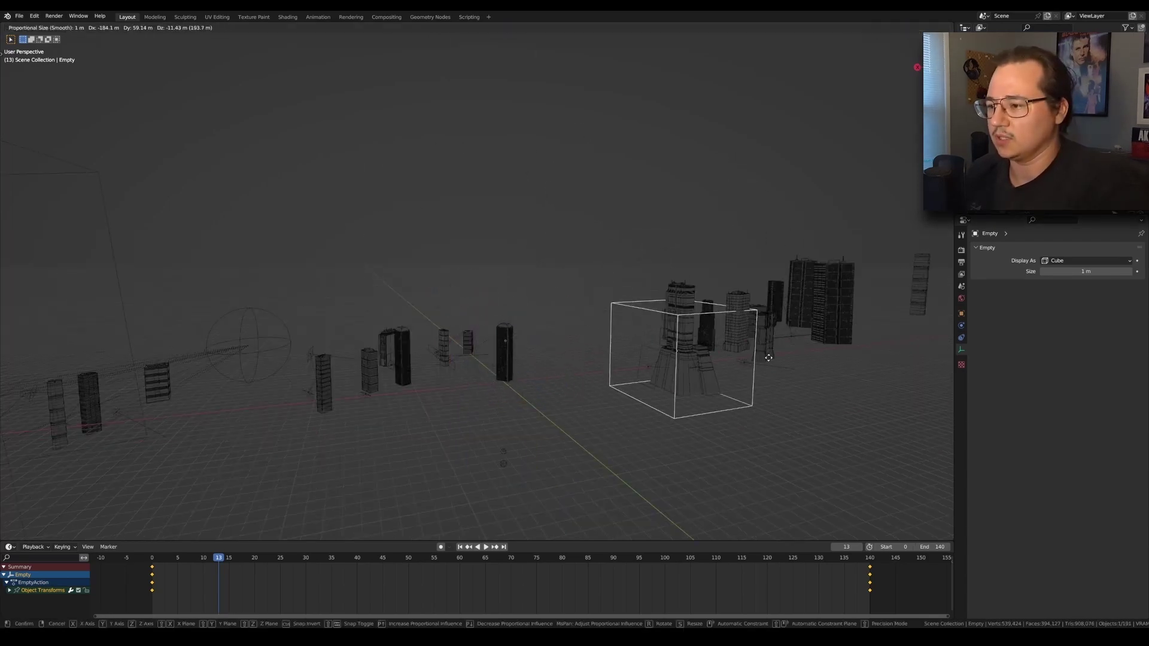
pyautogui.click(657, 395)
# Step: Select the sphere empty and try moving it with the midground buildings
pyautogui.moveTo(657, 395); pyautogui.dragTo(398, 311, button='middle')
pyautogui.click(489, 337)
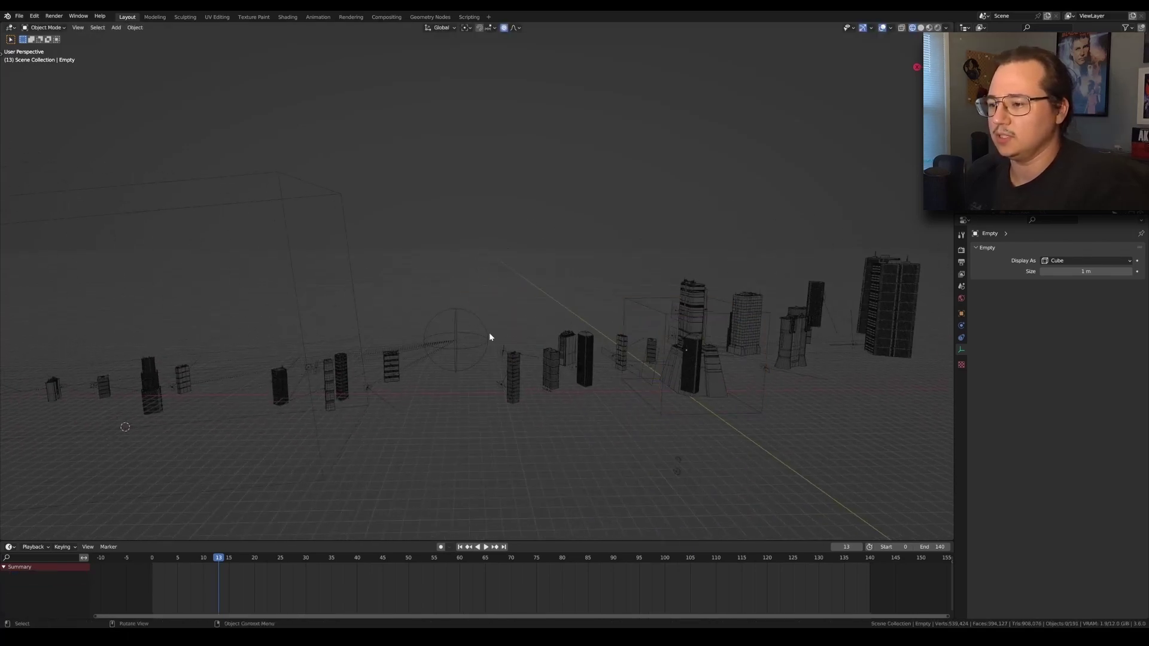
pyautogui.click(456, 326)
pyautogui.press('g')
pyautogui.press('Escape')
# Step: Select the cluster of midground buildings right of the sphere empty and play their animation through the camera
pyautogui.moveTo(584, 302); pyautogui.dragTo(553, 401)
pyautogui.moveTo(592, 402)
pyautogui.mouseDown(button='middle')
pyautogui.moveTo(668, 414)
pyautogui.moveTo(578, 397)
pyautogui.mouseUp(button='middle')
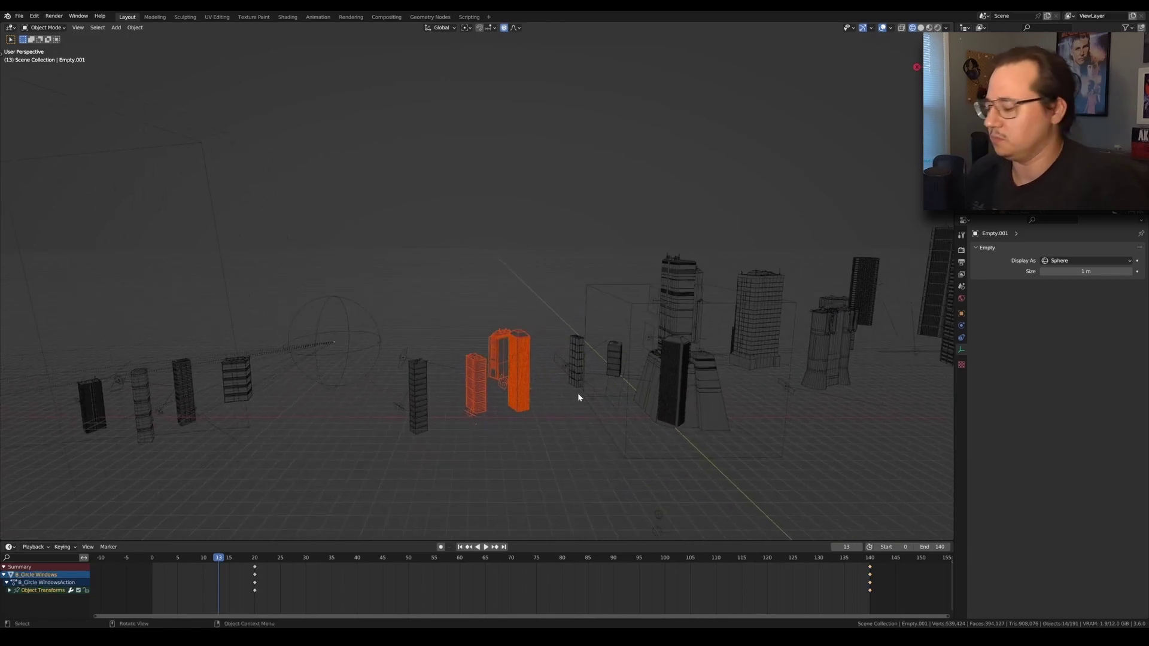
pyautogui.press('KP_0')
pyautogui.press('space')
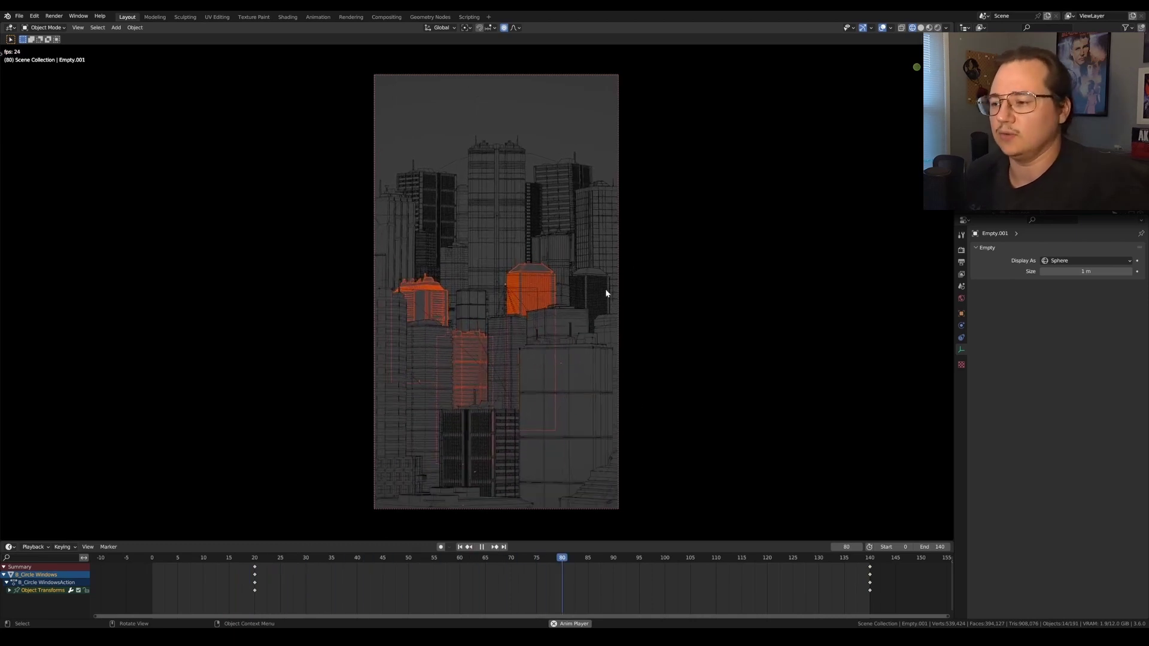
pyautogui.press('space')
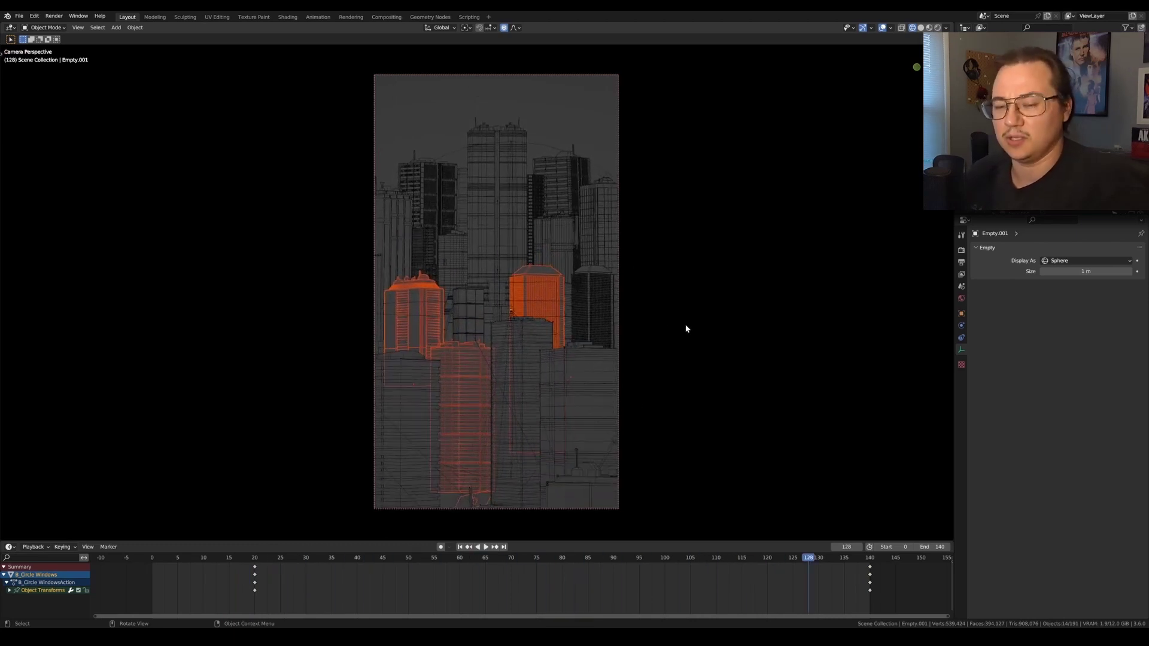
# Step: Examine the depth spacing of the buildings from outside the camera in wireframe and rendered shading
pyautogui.press('KP_0')
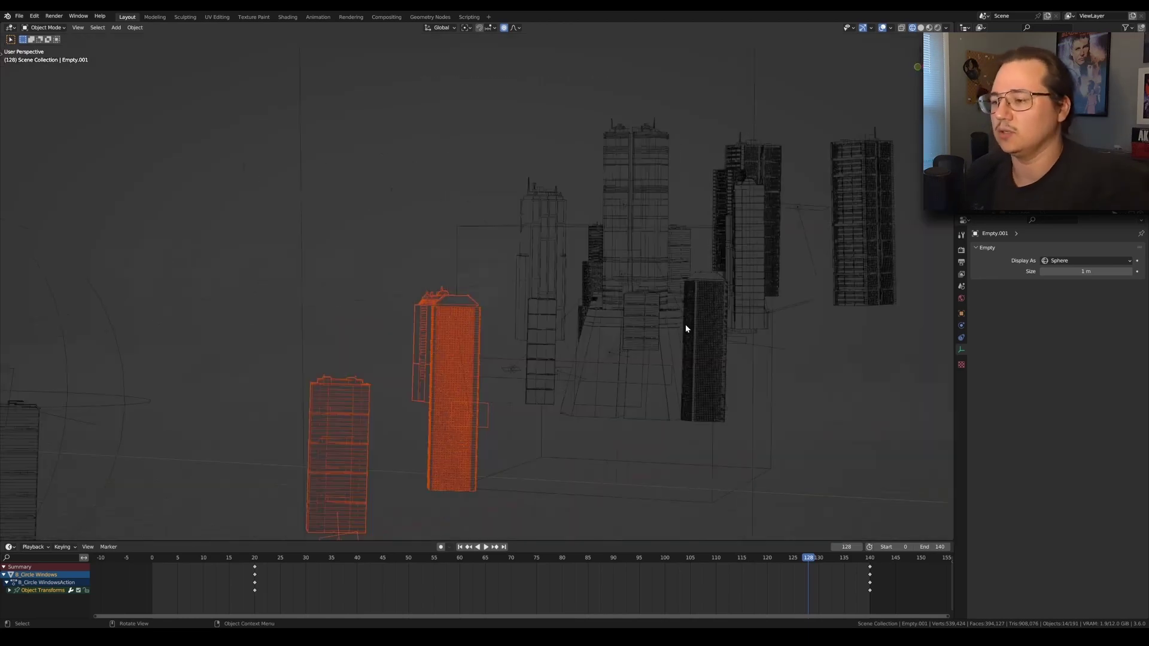
pyautogui.scroll(-4, 418, 348)
pyautogui.keyDown('shift'); pyautogui.moveTo(456, 351); pyautogui.dragTo(523, 355, button='middle'); pyautogui.keyUp('shift')
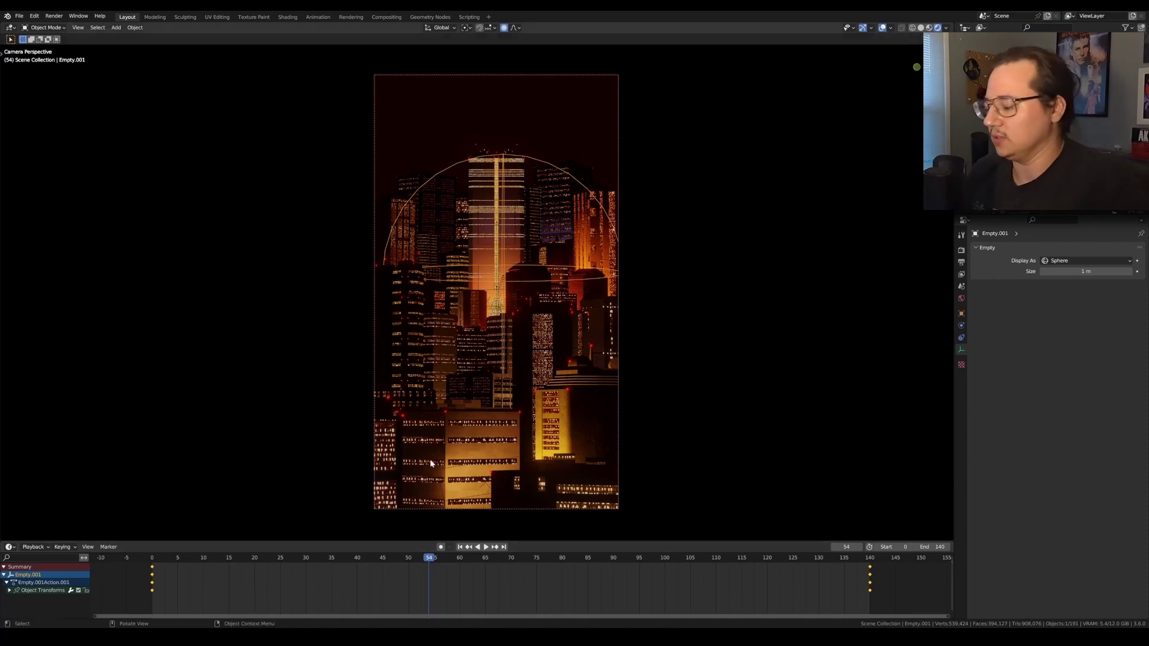
pyautogui.press('KP_0')
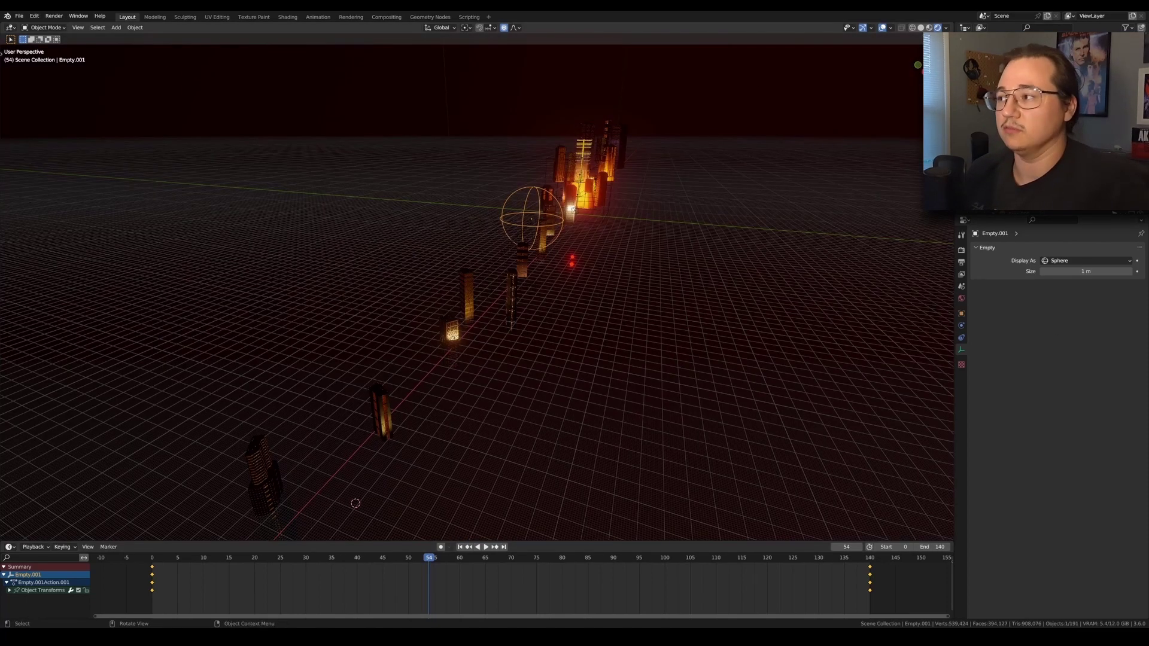
pyautogui.moveTo(520, 405); pyautogui.dragTo(528, 397, button='middle')
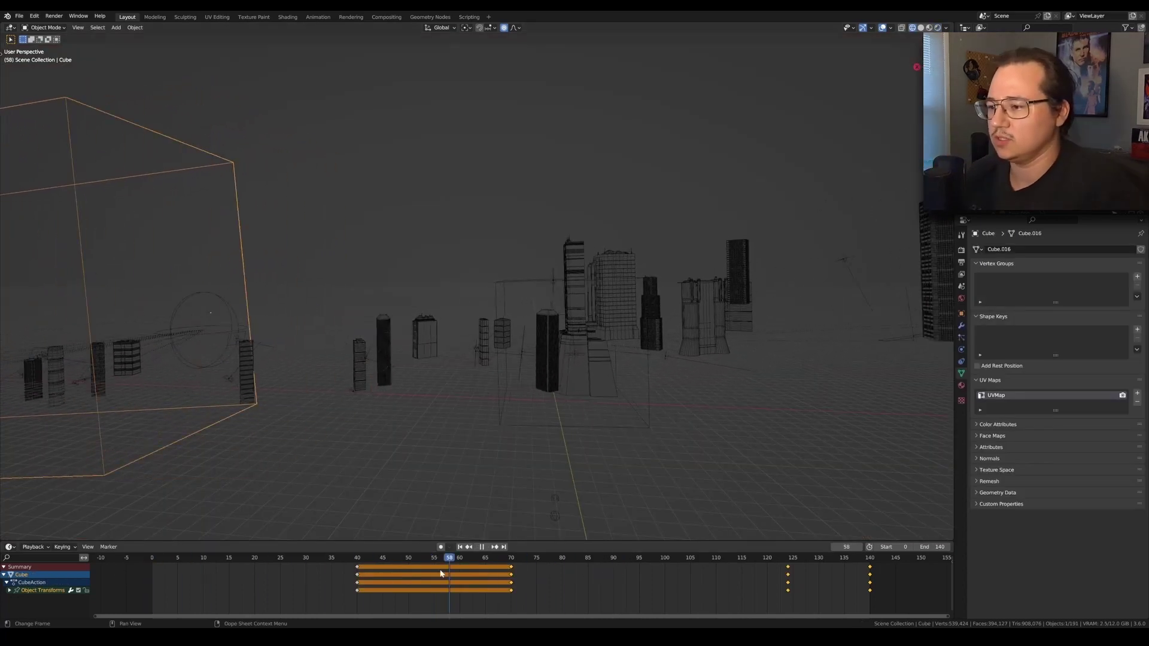
# Step: Return the timeline to near the start and replay the animation in the side view
pyautogui.press('Escape')
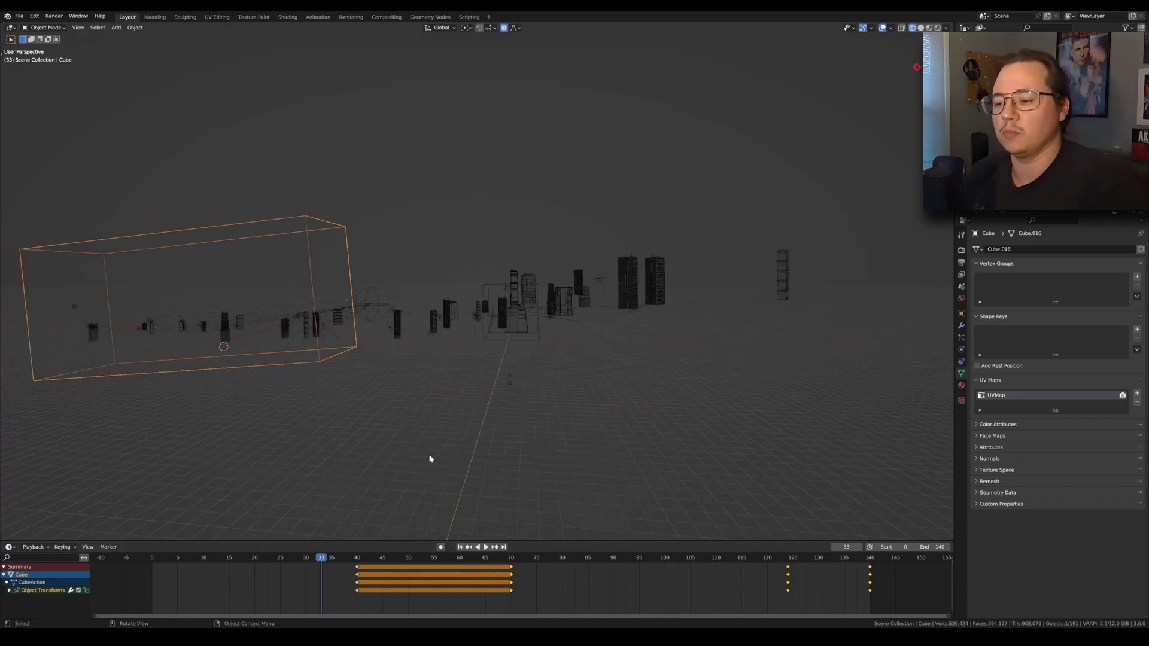
pyautogui.moveTo(331, 557); pyautogui.dragTo(160, 565)
pyautogui.press('space')
pyautogui.press('space')
# Step: Select the second camera at the far end of the foreground row and scrub the timeline from frame 20 to 38
pyautogui.click(103, 325)
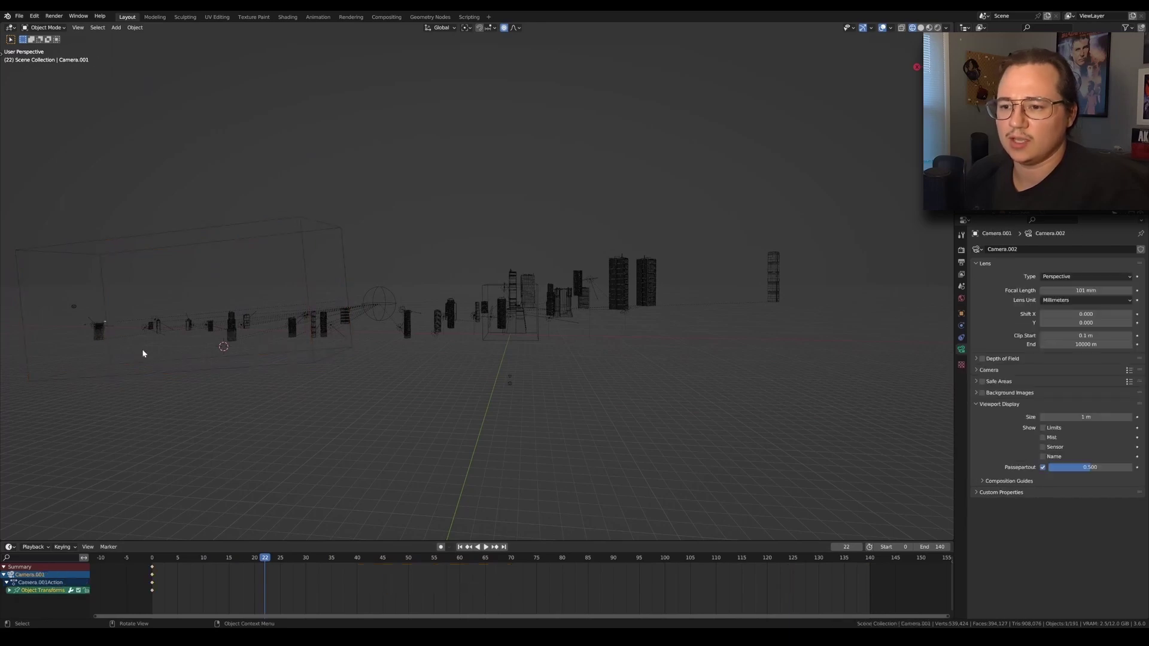
pyautogui.moveTo(274, 556)
pyautogui.mouseDown()
pyautogui.moveTo(192, 561)
pyautogui.moveTo(256, 564)
pyautogui.mouseUp()
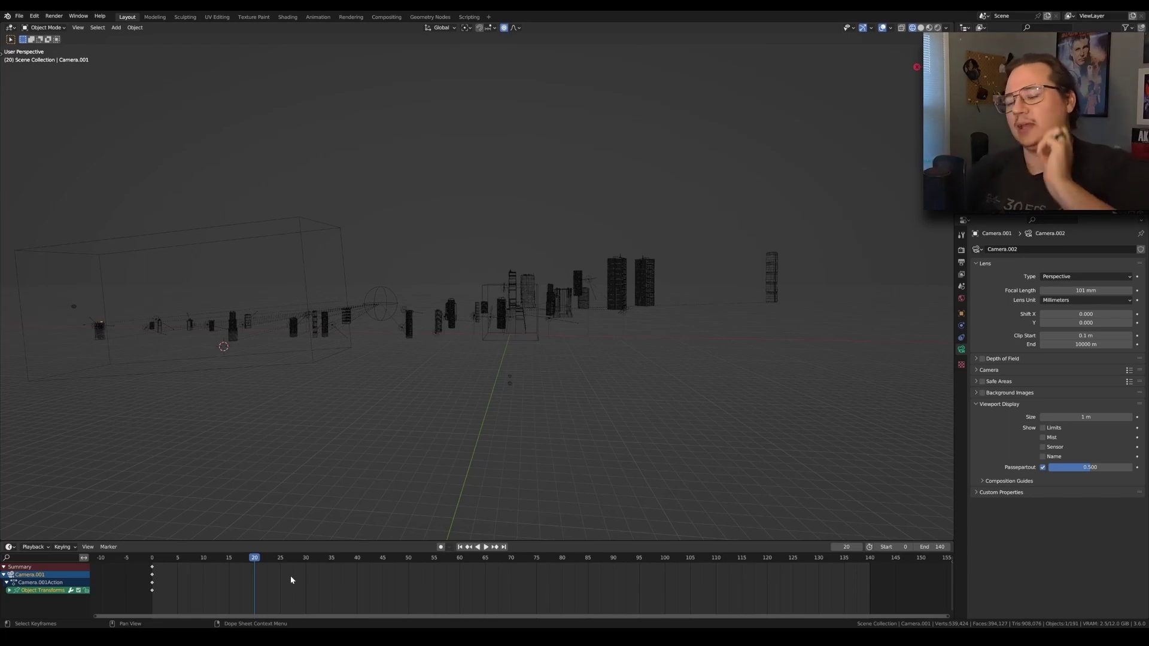
pyautogui.moveTo(249, 564); pyautogui.dragTo(347, 562)
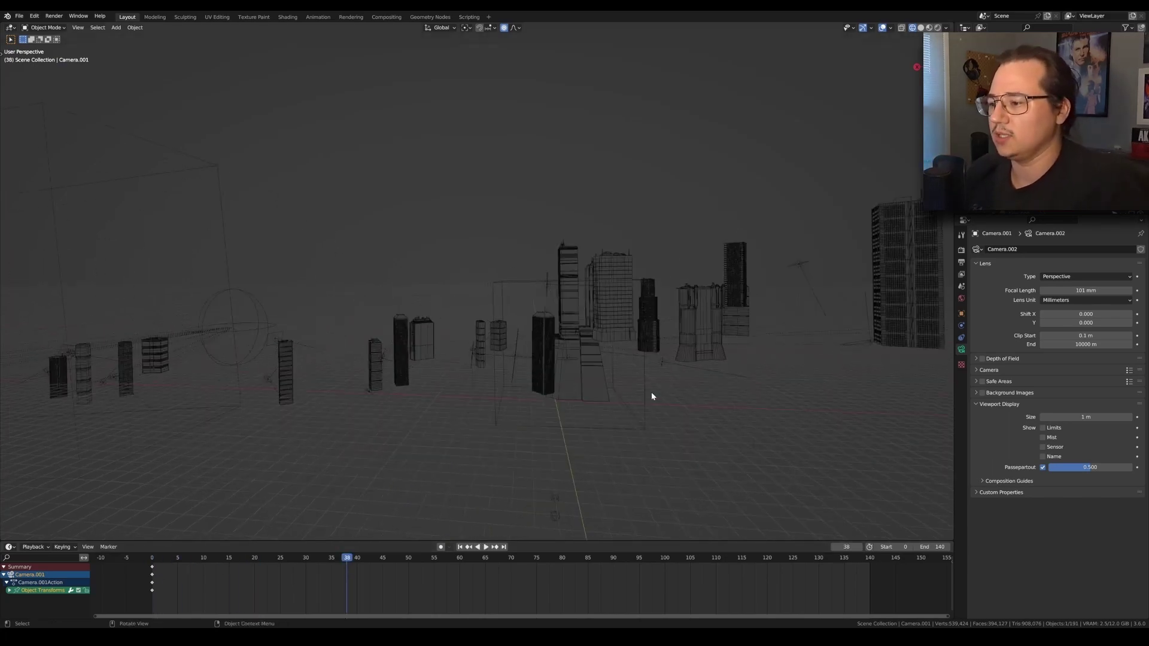
# Step: Select the cube empty around the background buildings and scrub its animation in the side view and through the camera
pyautogui.click(645, 388)
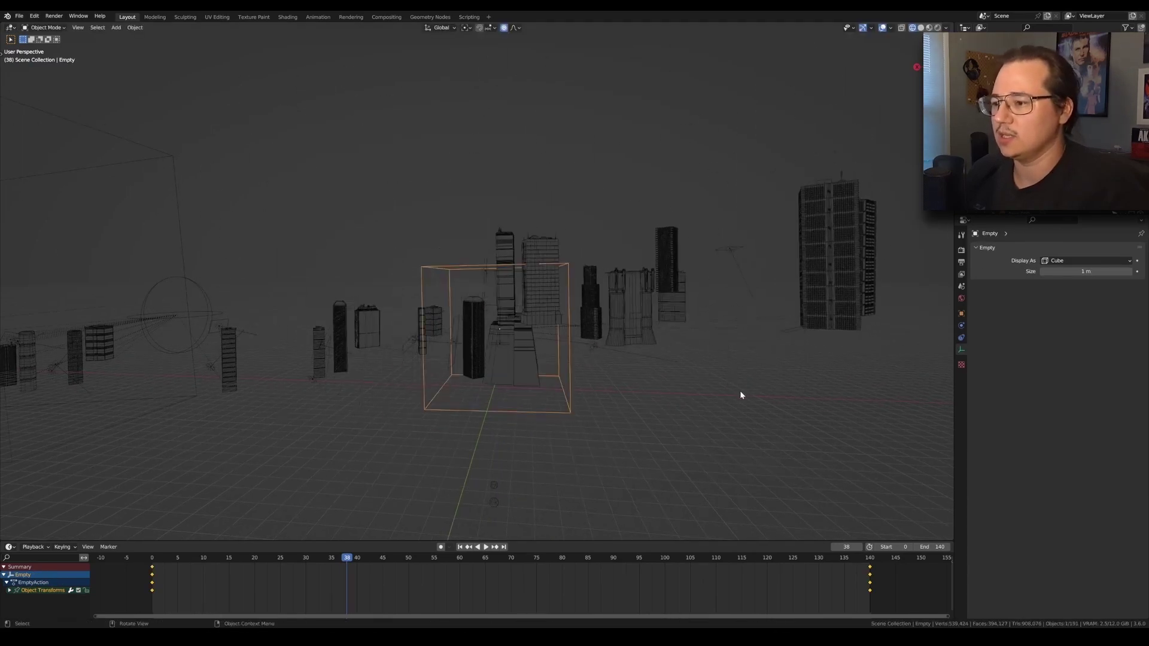
pyautogui.moveTo(158, 563); pyautogui.dragTo(695, 586)
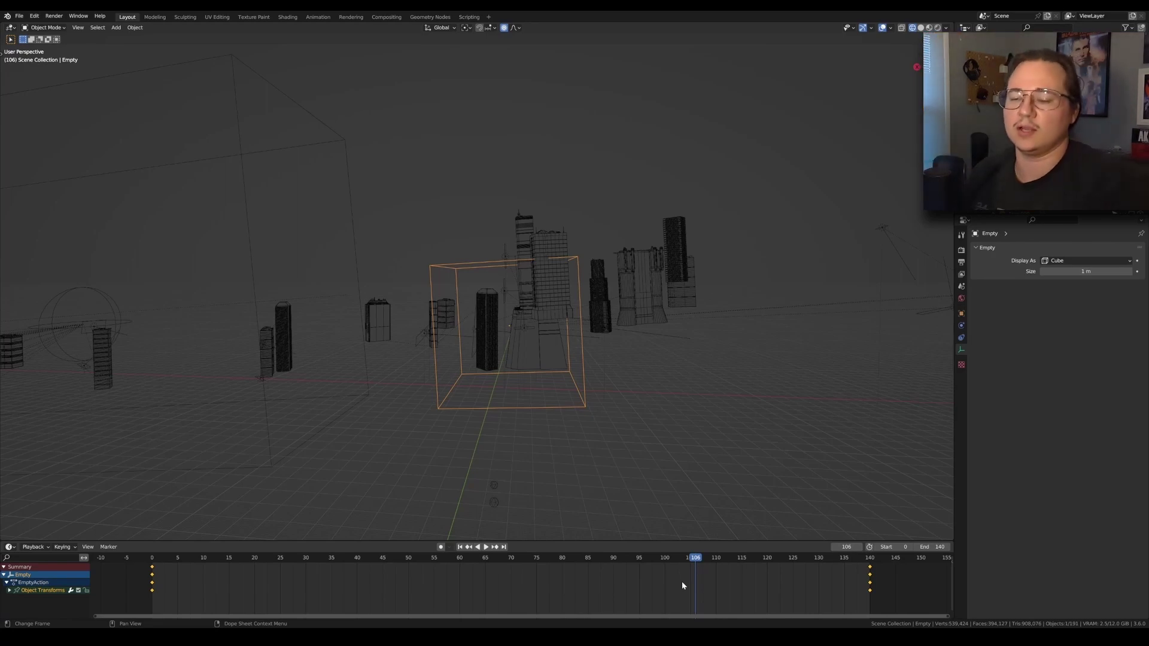
pyautogui.press('KP_0')
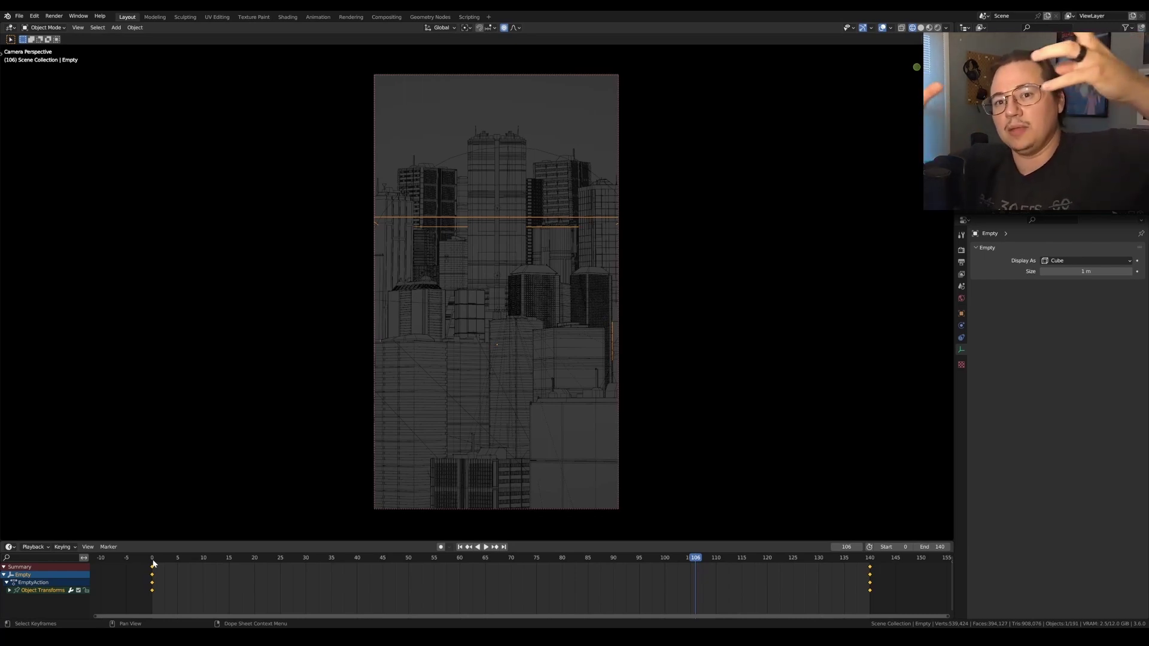
pyautogui.moveTo(152, 558); pyautogui.dragTo(804, 550)
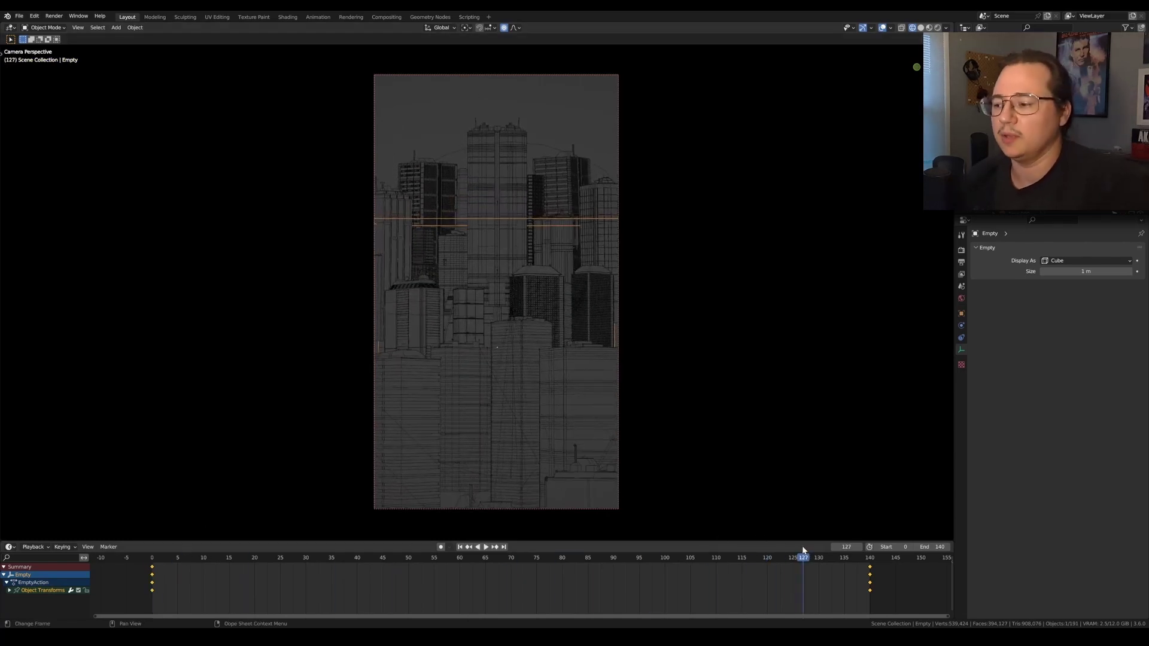
pyautogui.moveTo(804, 561); pyautogui.dragTo(773, 566)
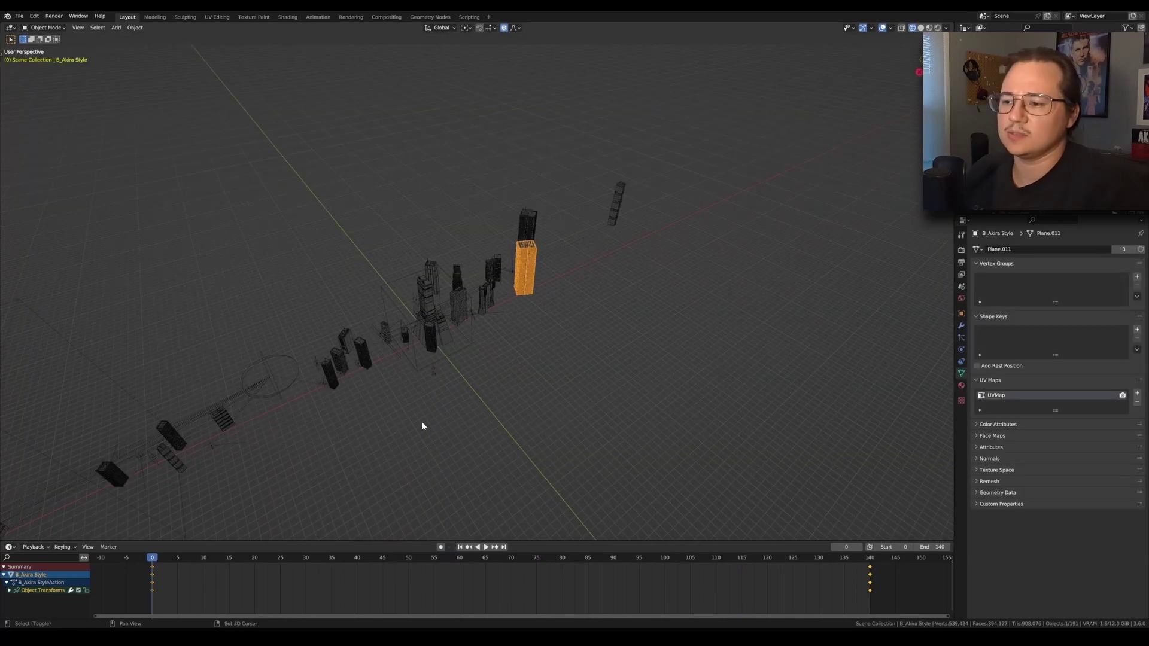
# Step: Select the sphere empty among the foreground buildings and move the timeline to frame 65 to inspect its motion
pyautogui.moveTo(422, 423); pyautogui.dragTo(322, 304, button='middle')
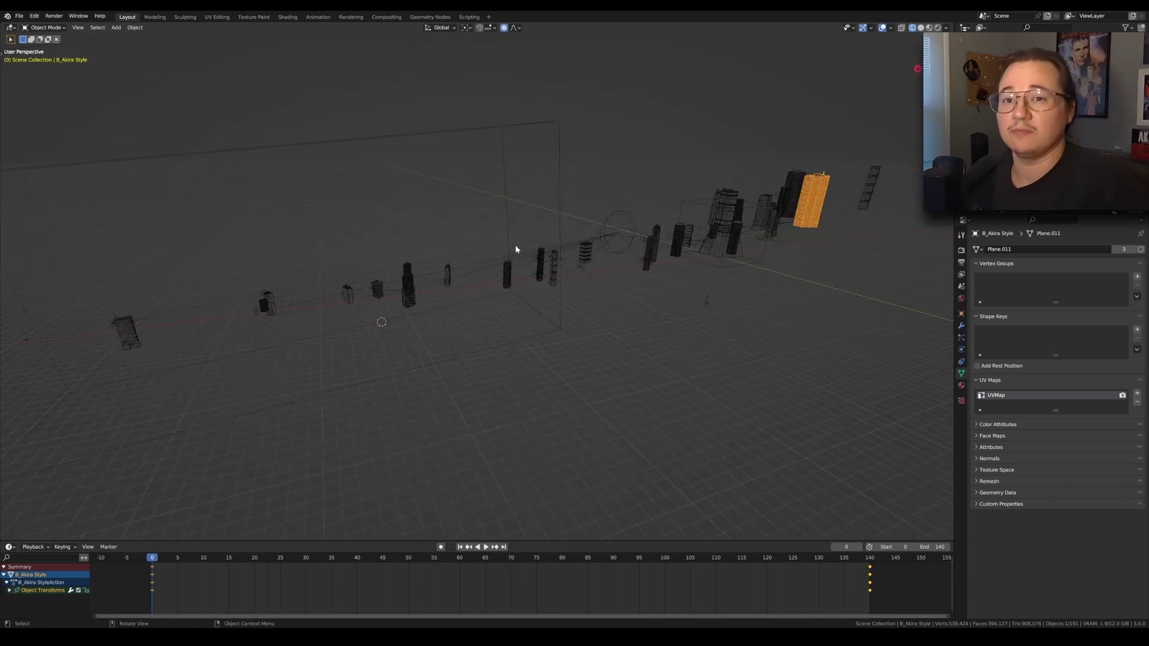
pyautogui.click(616, 217)
pyautogui.moveTo(779, 280); pyautogui.dragTo(753, 278, button='middle')
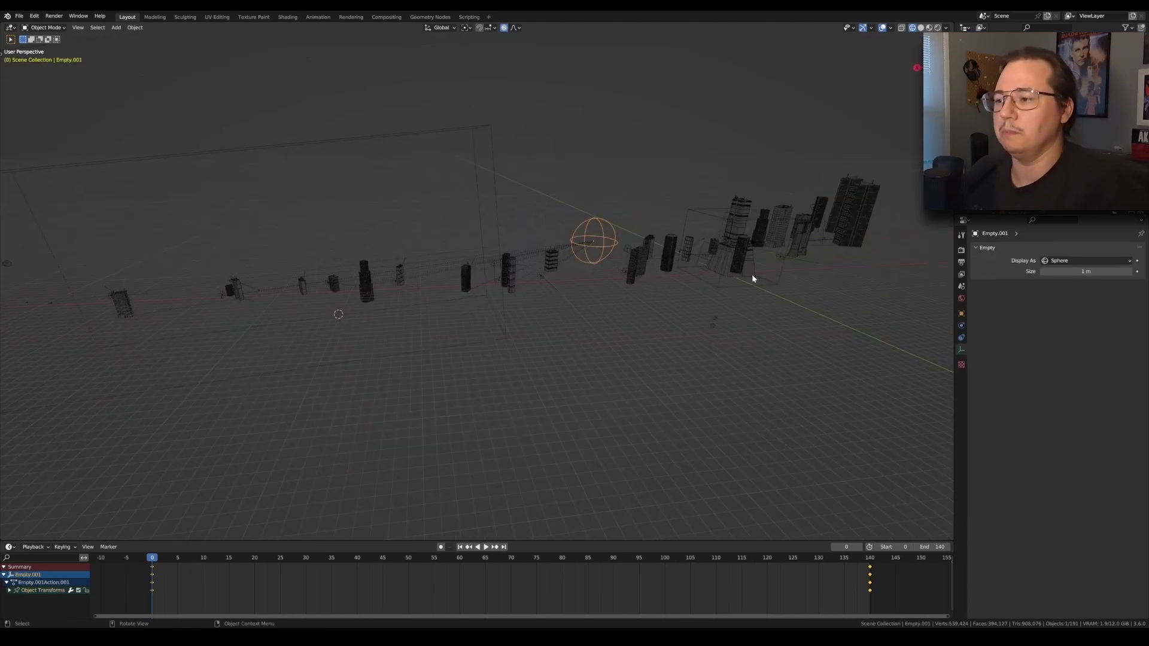
pyautogui.press('KP_0')
pyautogui.click(486, 571)
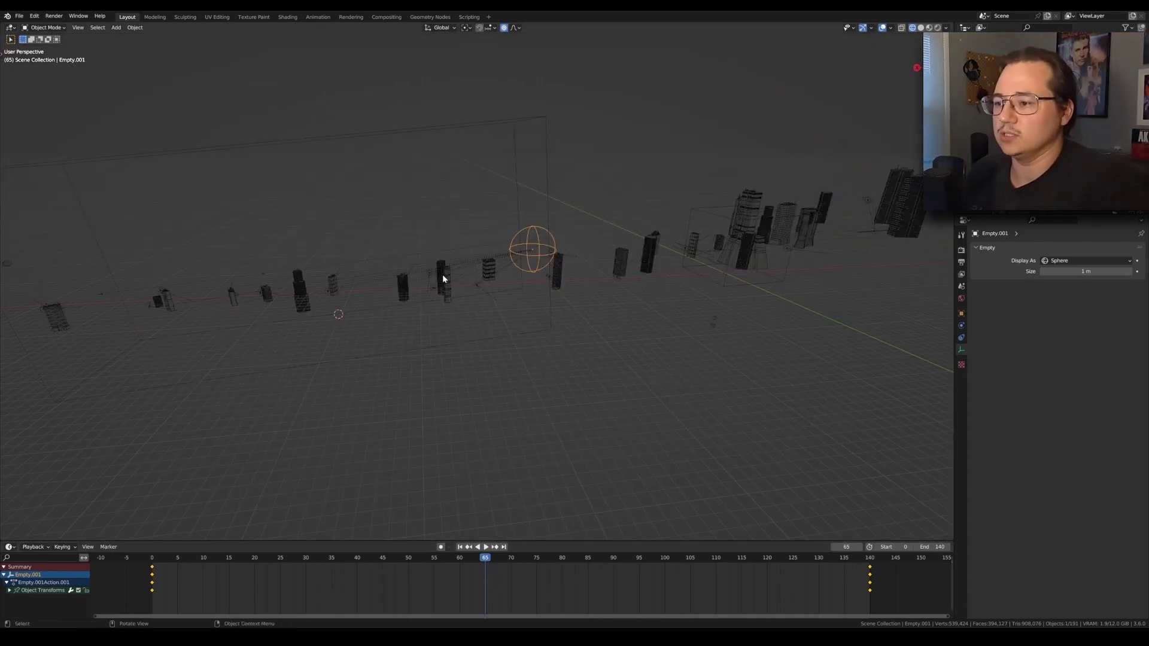
# Step: Frame a building beside the sphere empty, then the tall balcony building, and inspect each from several angles
pyautogui.click(443, 277)
pyautogui.press('KP_Decimal')
pyautogui.moveTo(448, 276); pyautogui.dragTo(526, 279, button='middle')
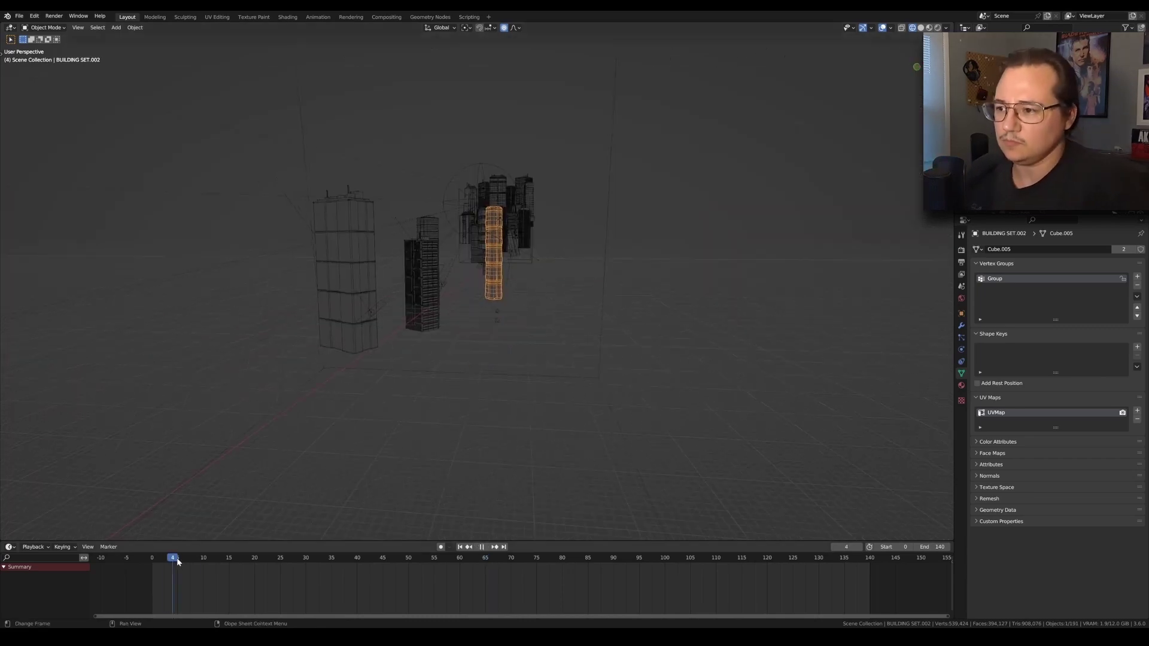
pyautogui.click(336, 241)
pyautogui.press('KP_Decimal')
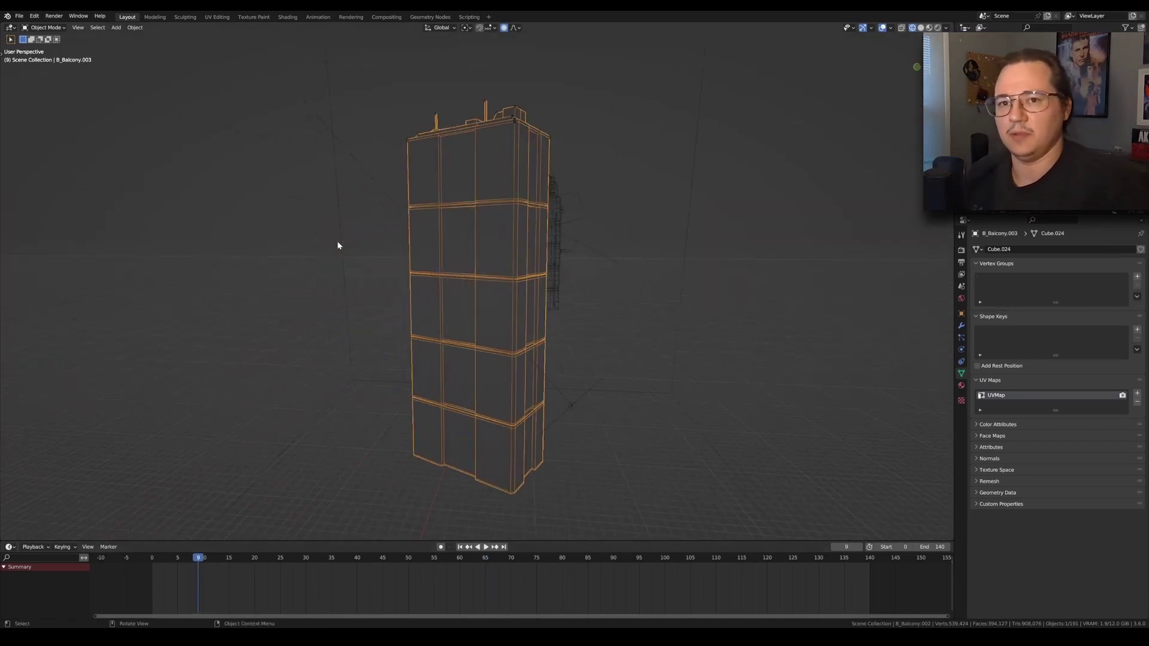
pyautogui.moveTo(528, 192); pyautogui.dragTo(571, 241, button='middle')
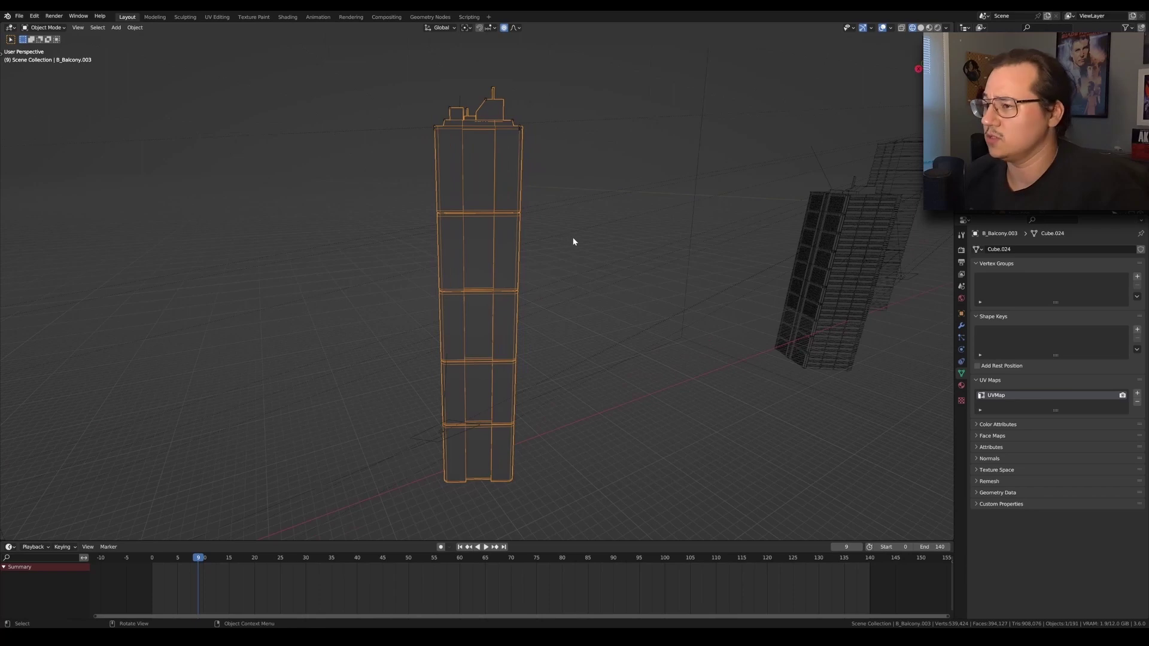
pyautogui.moveTo(671, 255); pyautogui.dragTo(356, 313, button='middle')
# Step: Select several neighbouring buildings along the row and zoom in on the checkered building
pyautogui.click(664, 276)
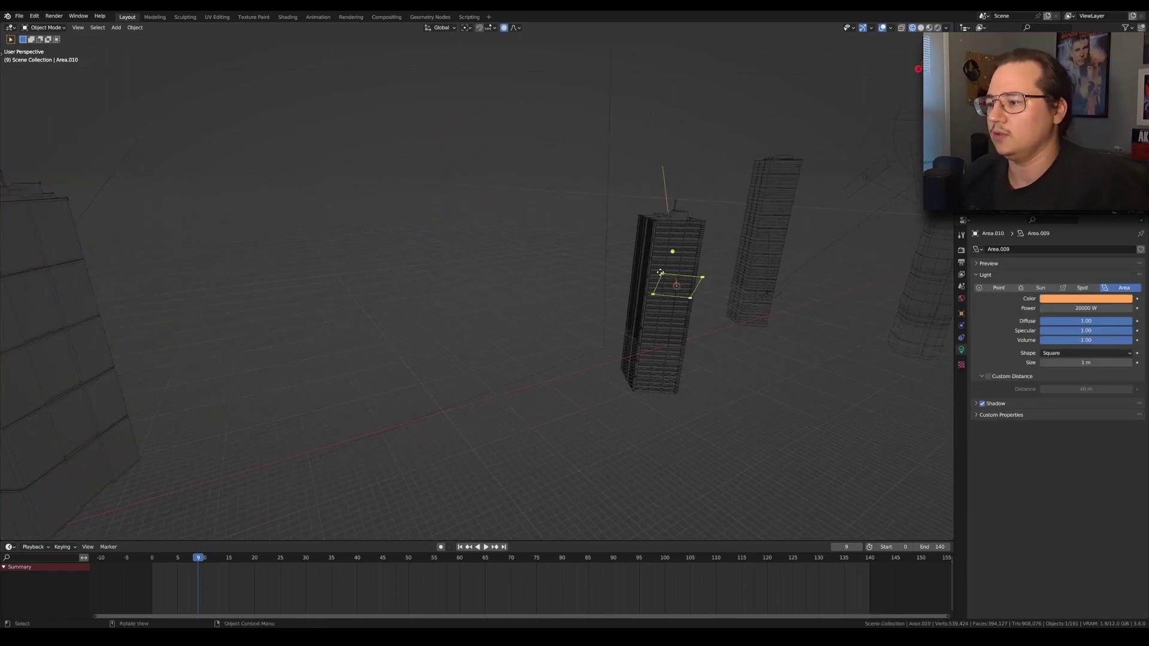
pyautogui.click(664, 275)
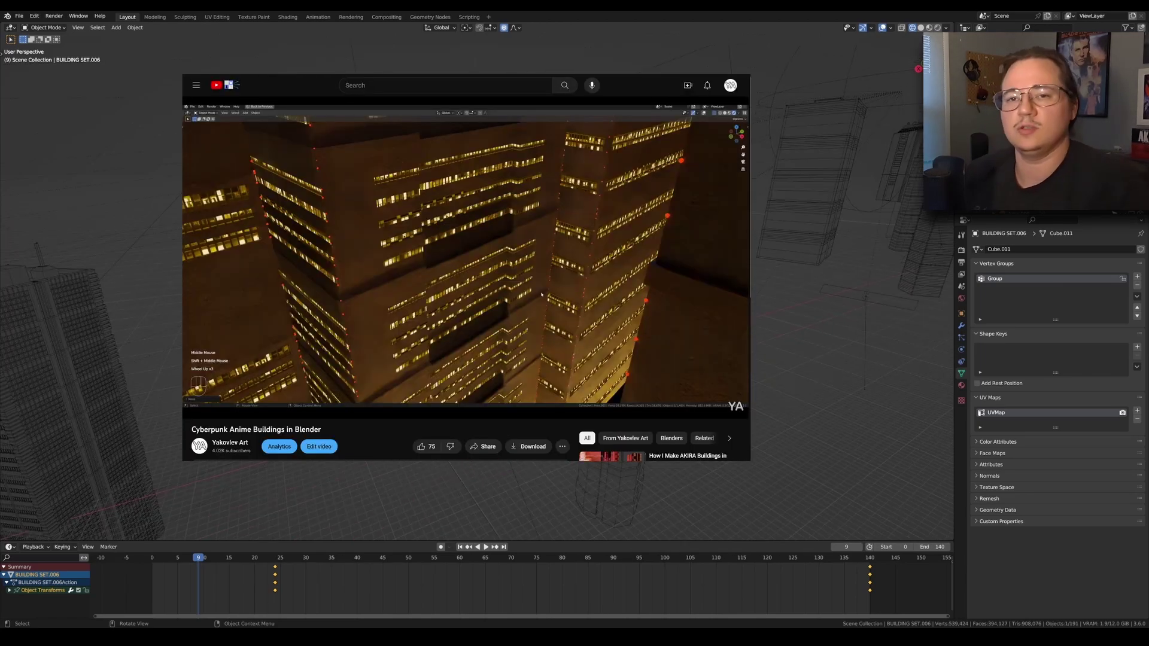
pyautogui.moveTo(586, 293); pyautogui.dragTo(361, 268, button='middle')
pyautogui.click(692, 258)
pyautogui.moveTo(693, 258); pyautogui.dragTo(604, 265, button='middle')
pyautogui.click(580, 261)
pyautogui.press('KP_Decimal')
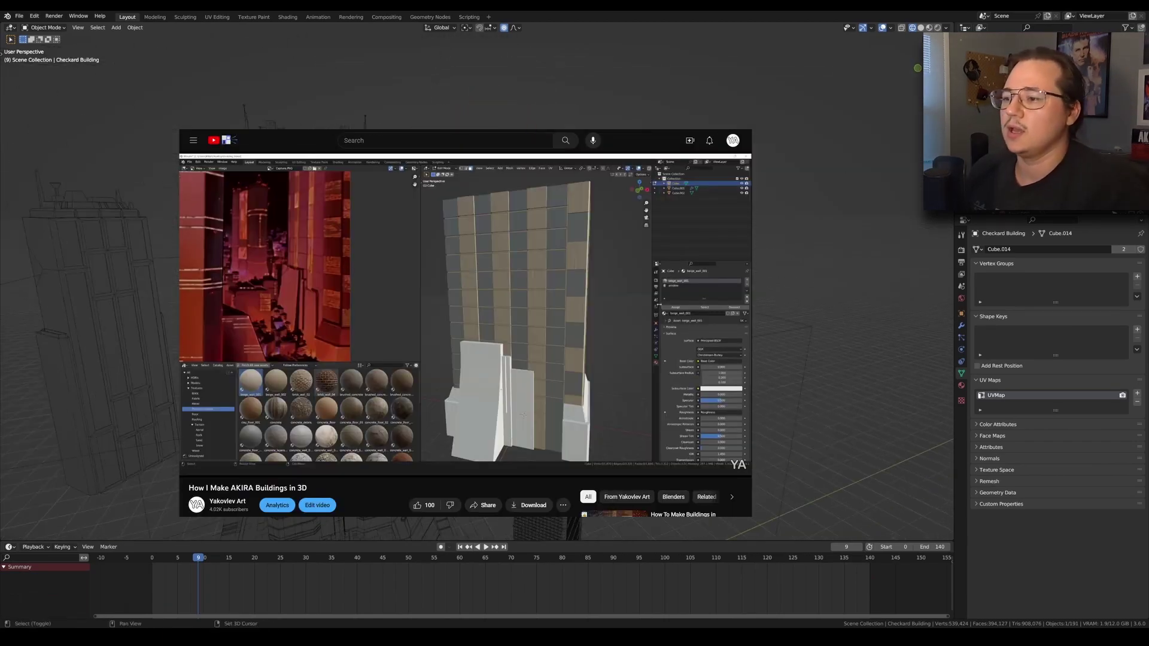
# Step: Frame the building with cylindrical sides and examine its wireframe from several angles
pyautogui.click(670, 263)
pyautogui.moveTo(328, 249); pyautogui.dragTo(335, 328, button='middle')
pyautogui.click(712, 292)
pyautogui.press('KP_Decimal')
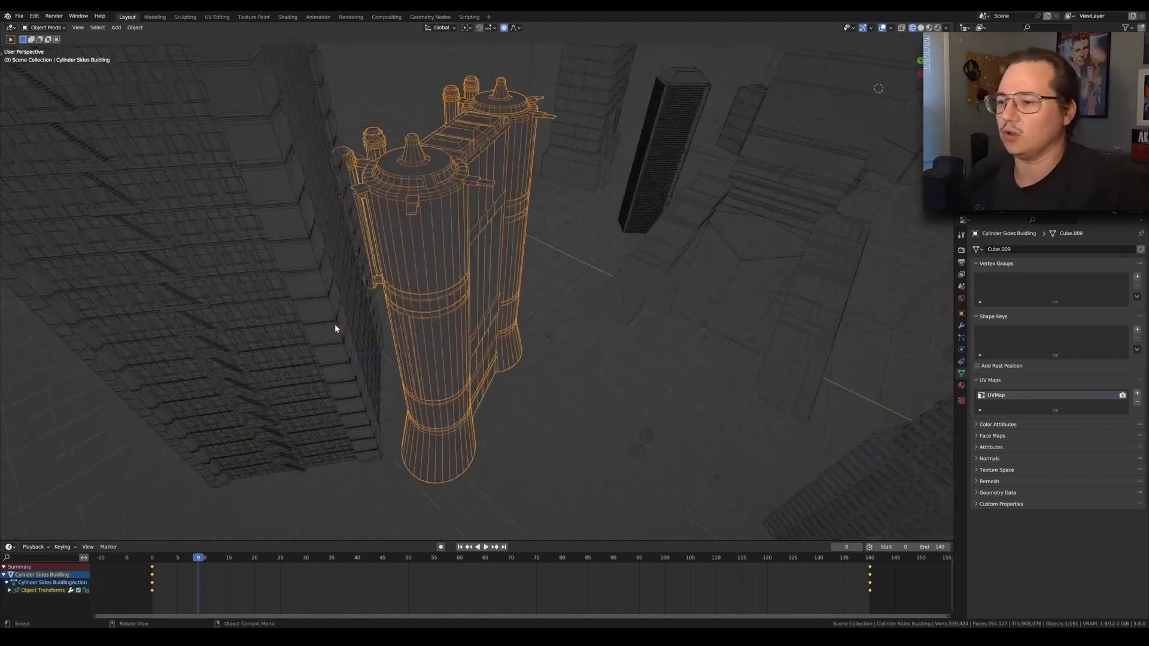
pyautogui.moveTo(687, 271); pyautogui.dragTo(526, 269, button='middle')
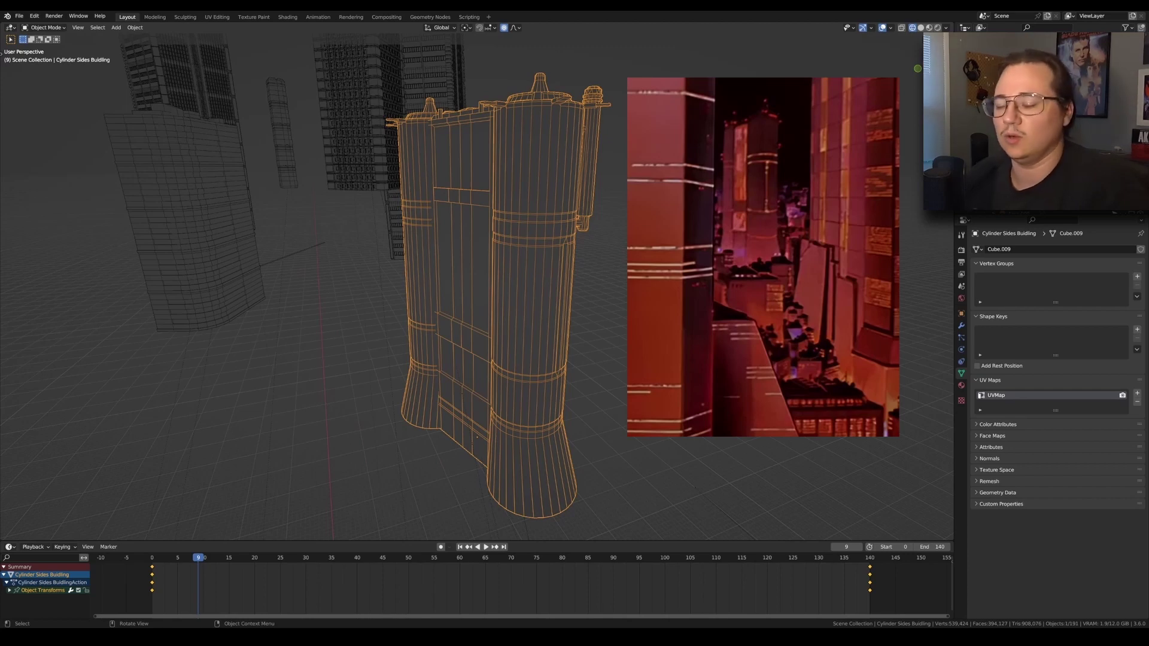
pyautogui.moveTo(641, 270); pyautogui.dragTo(466, 226, button='middle')
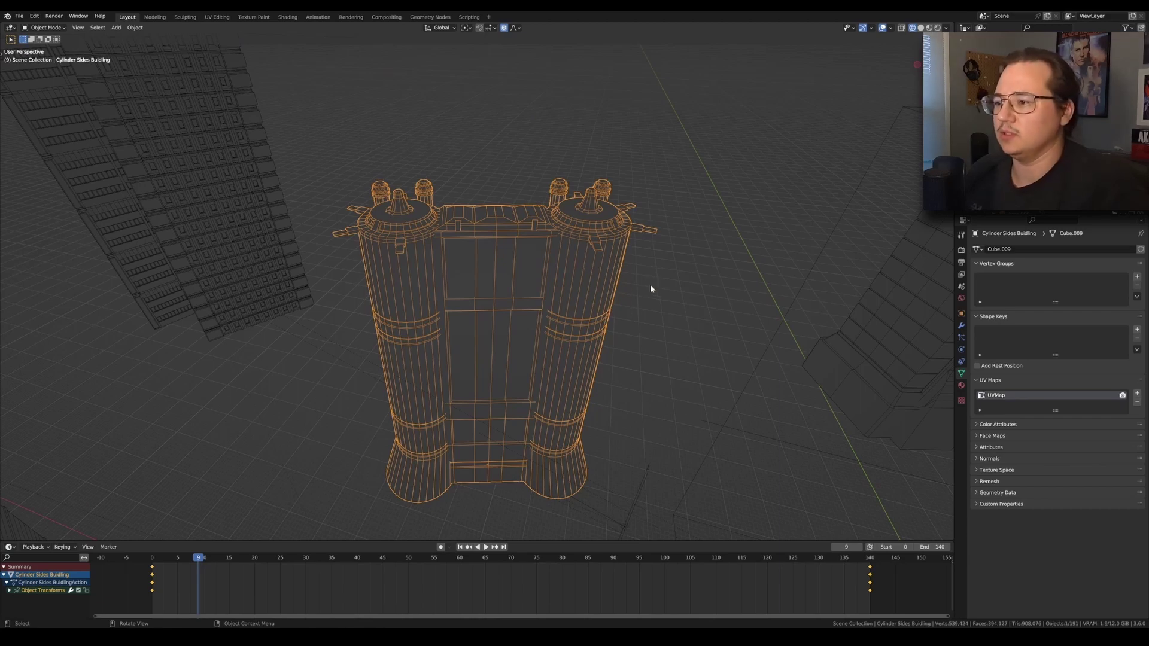
pyautogui.moveTo(659, 255); pyautogui.dragTo(652, 250, button='middle')
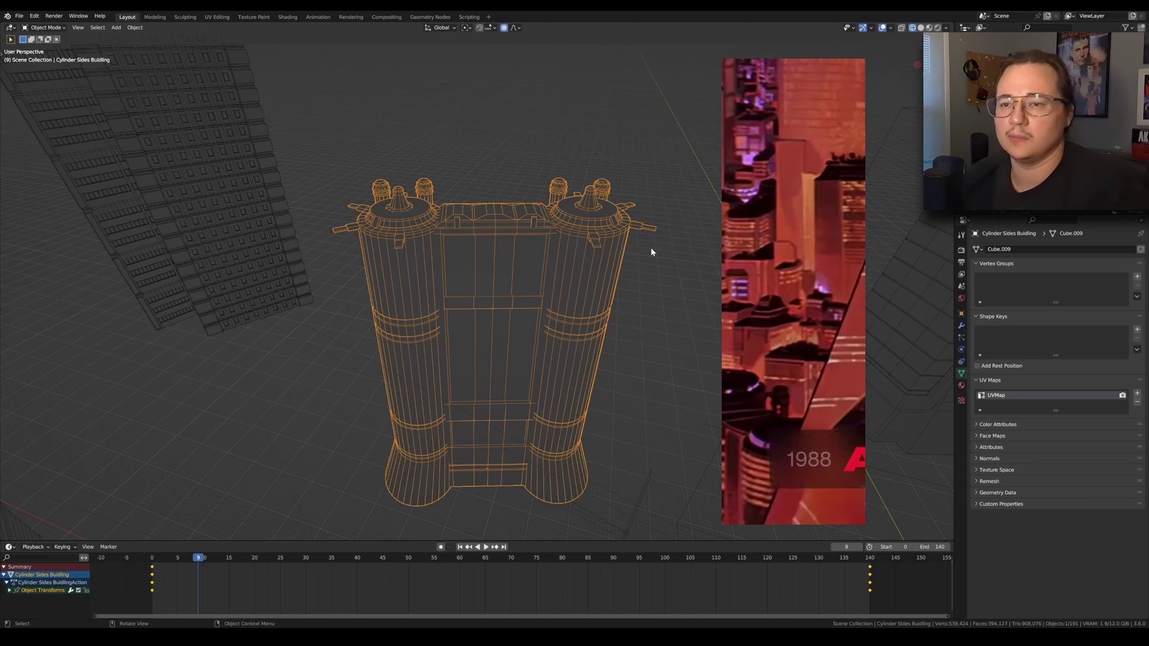
pyautogui.moveTo(621, 200); pyautogui.dragTo(604, 228, button='middle')
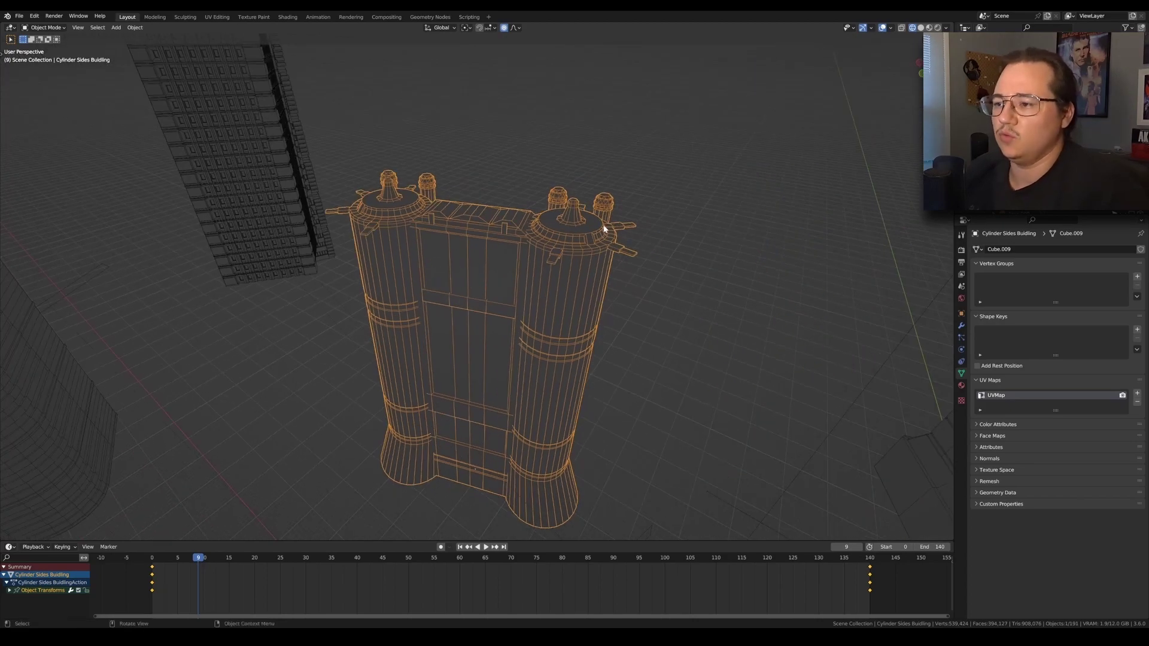
pyautogui.moveTo(653, 262); pyautogui.dragTo(678, 284, button='middle')
pyautogui.scroll(2, 547, 264)
pyautogui.scroll(-2, 646, 282)
# Step: Turn off the Mirror modifier's X axis on the cylinder-sided building in Edit Mode and select a window panel face
pyautogui.press('Tab')
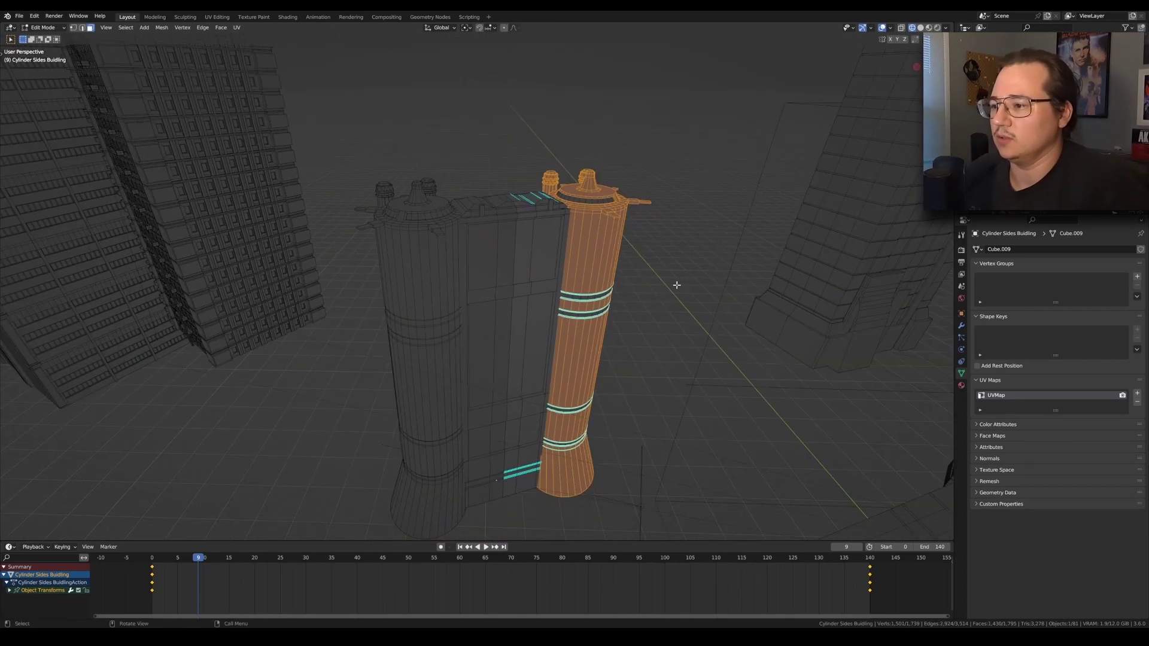
pyautogui.click(962, 326)
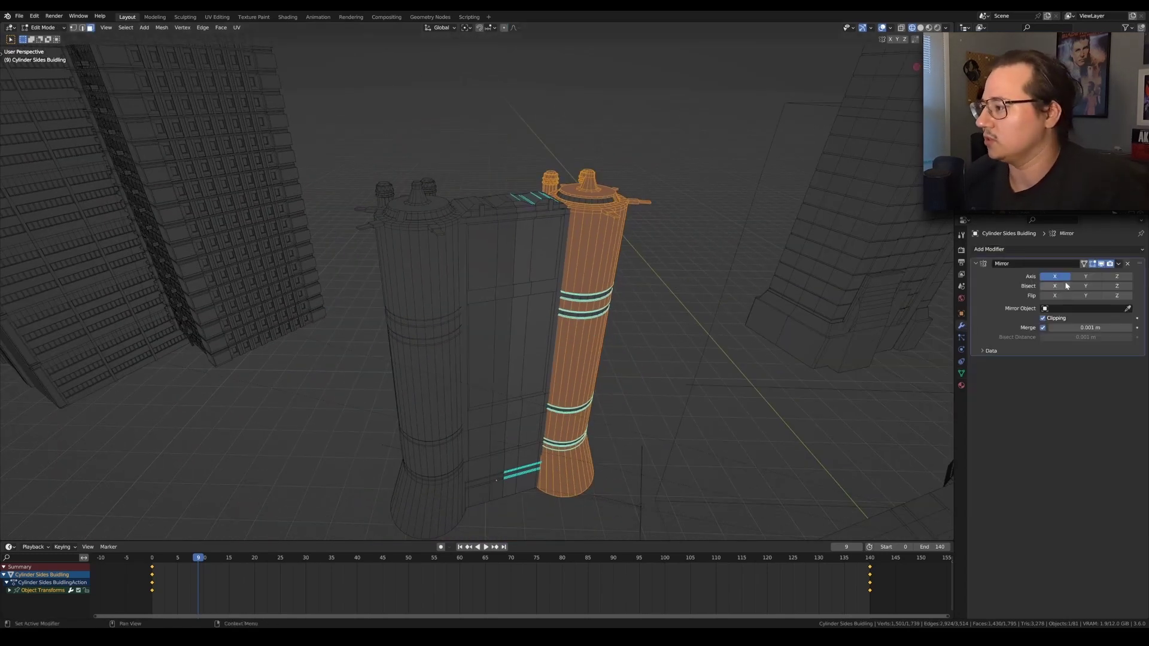
pyautogui.click(1055, 276)
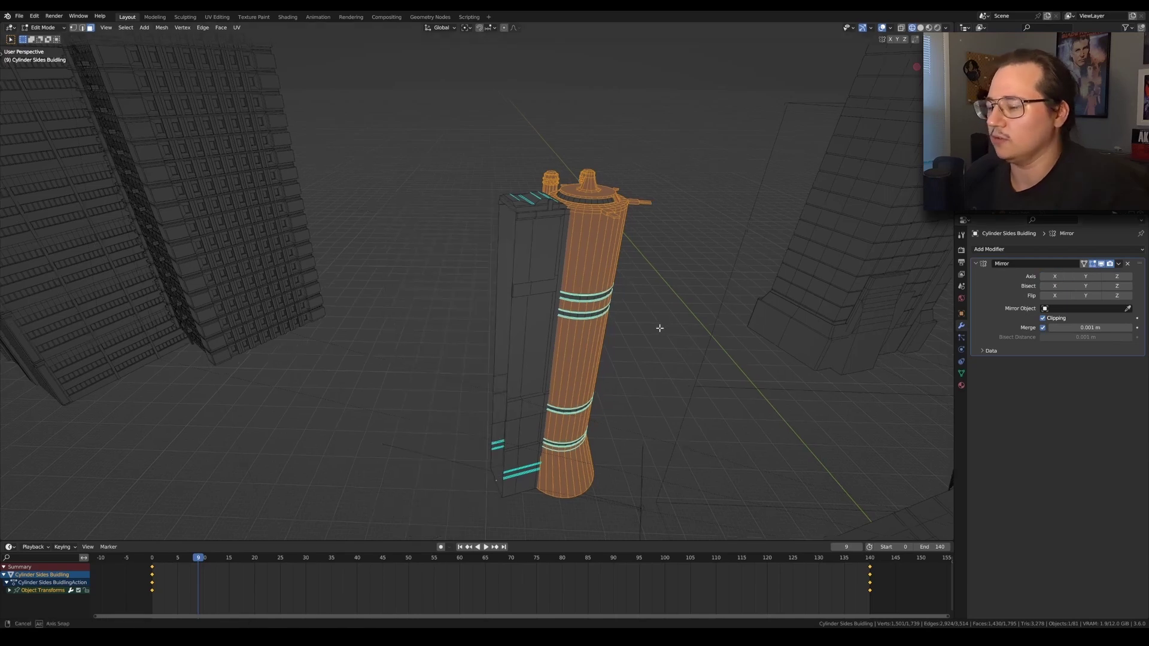
pyautogui.moveTo(659, 325); pyautogui.dragTo(503, 315, button='middle')
pyautogui.click(526, 281)
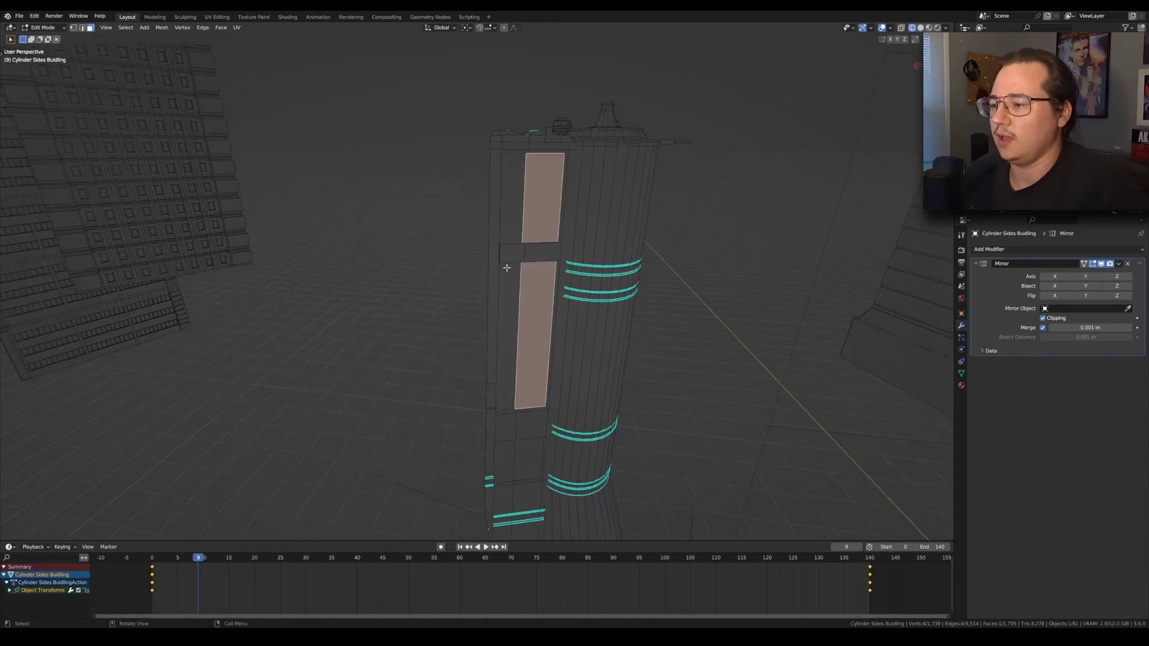
pyautogui.click(506, 303)
pyautogui.hotkey('ctrl', 'z')
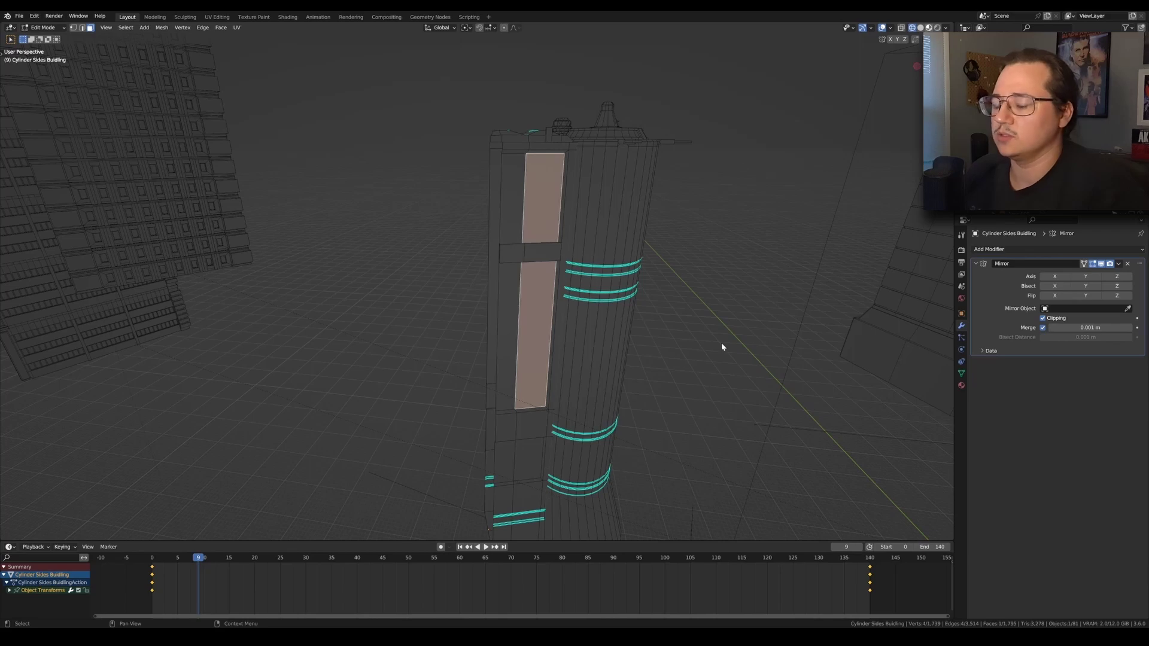
# Step: Return to Object Mode, switch the viewport to Material Preview shading and zoom in on the building's lit window panels
pyautogui.press('Tab')
pyautogui.press('z')
pyautogui.moveTo(699, 354); pyautogui.dragTo(723, 360, button='middle')
pyautogui.scroll(5, 722, 360)
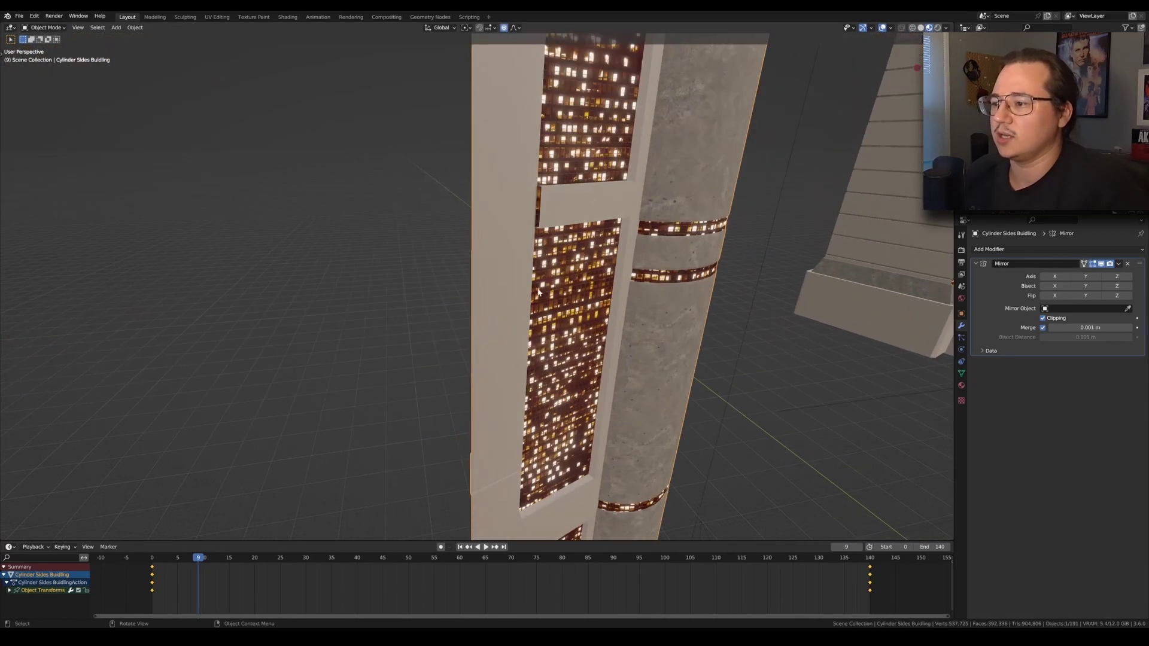
# Step: Examine the half building's window strips, concrete cylinder and rooftop details in Edit Mode
pyautogui.press('Tab')
pyautogui.scroll(-5, 575, 224)
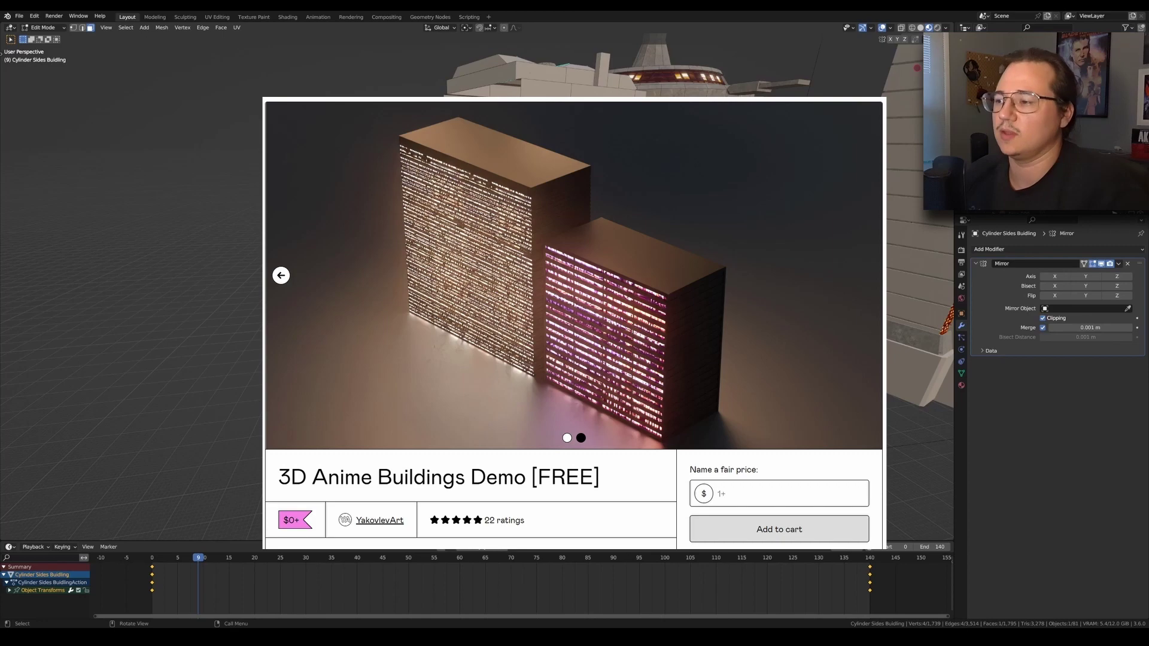
pyautogui.moveTo(574, 316); pyautogui.dragTo(498, 295, button='middle')
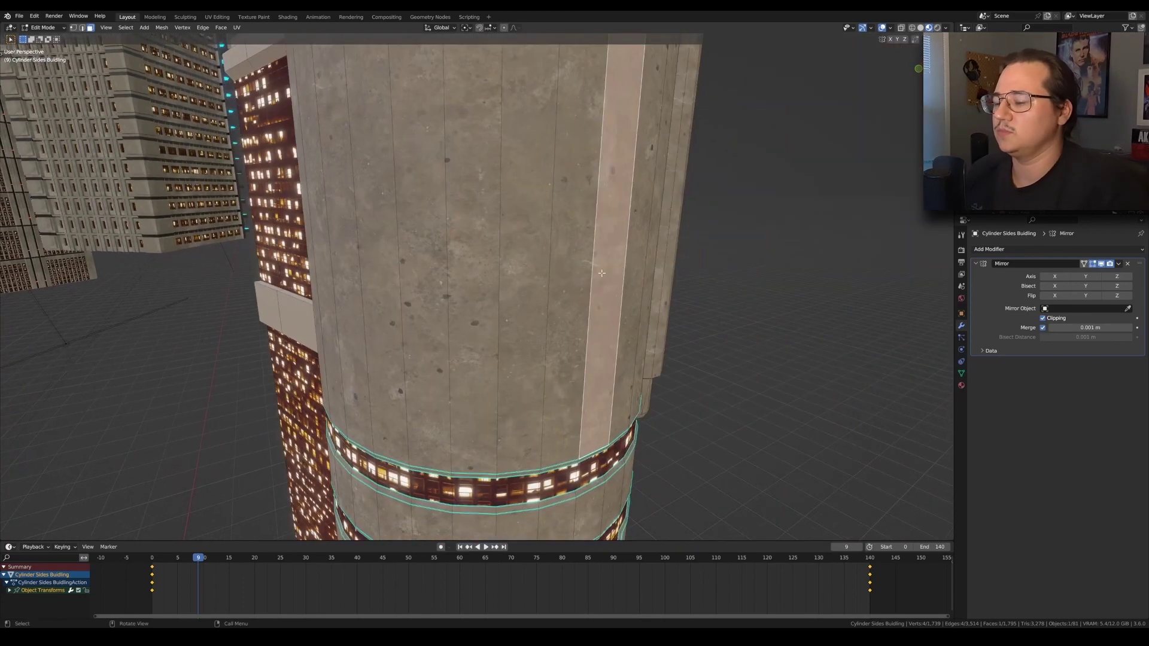
pyautogui.scroll(-5, 499, 294)
pyautogui.scroll(1, 499, 294)
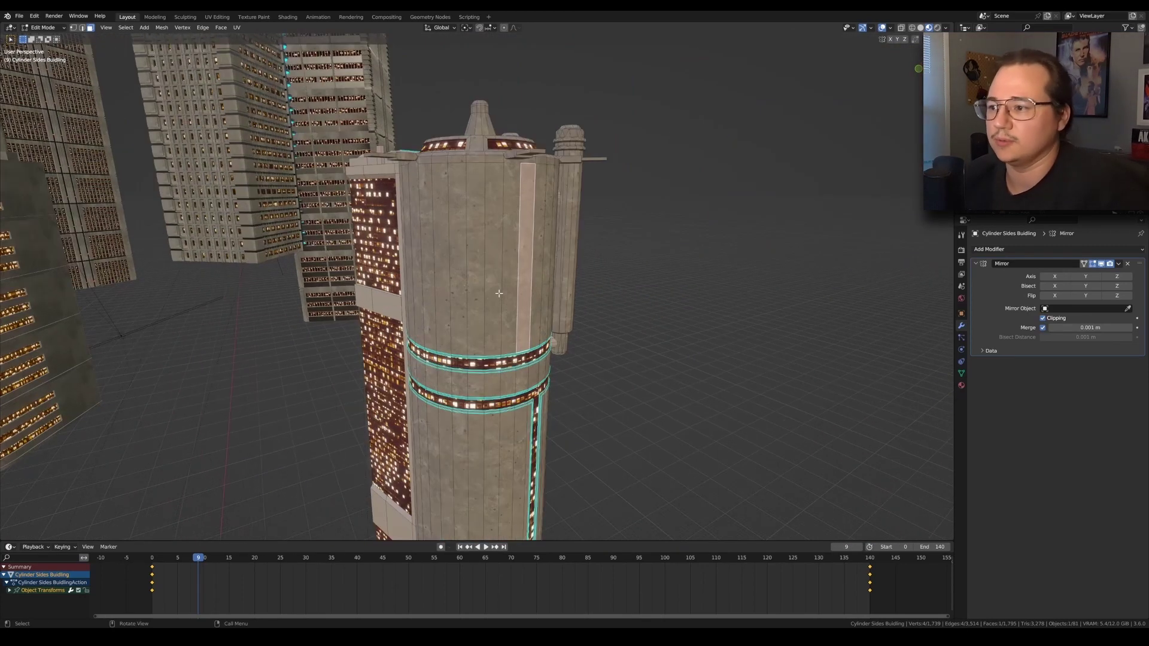
pyautogui.moveTo(513, 281); pyautogui.dragTo(551, 281, button='middle')
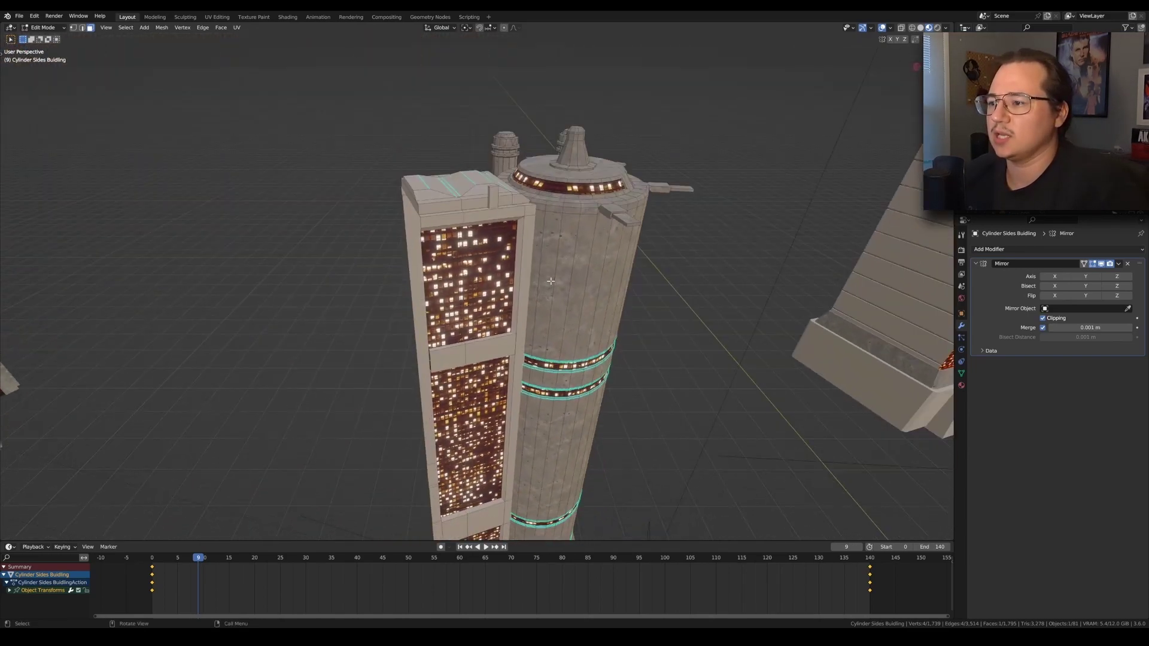
pyautogui.scroll(3, 550, 280)
pyautogui.scroll(-3, 542, 268)
pyautogui.scroll(2, 615, 325)
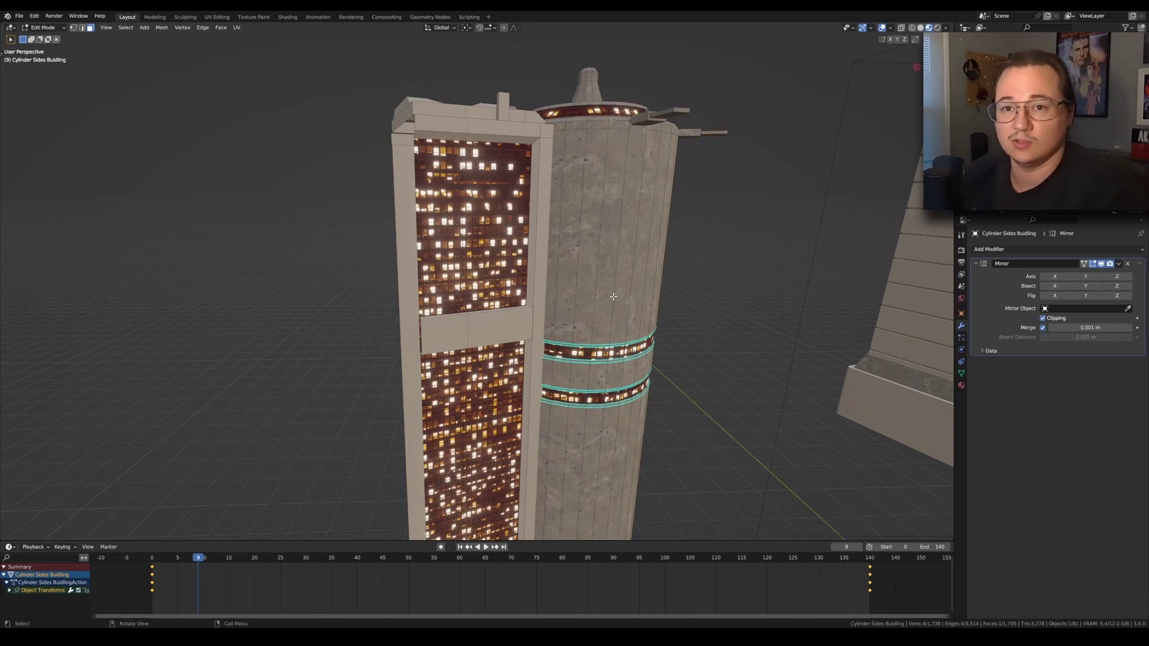
# Step: Place a tall cube beside the red-windowed tower and widen it in Edit Mode to about 2.11 times along global X
pyautogui.press('Tab')
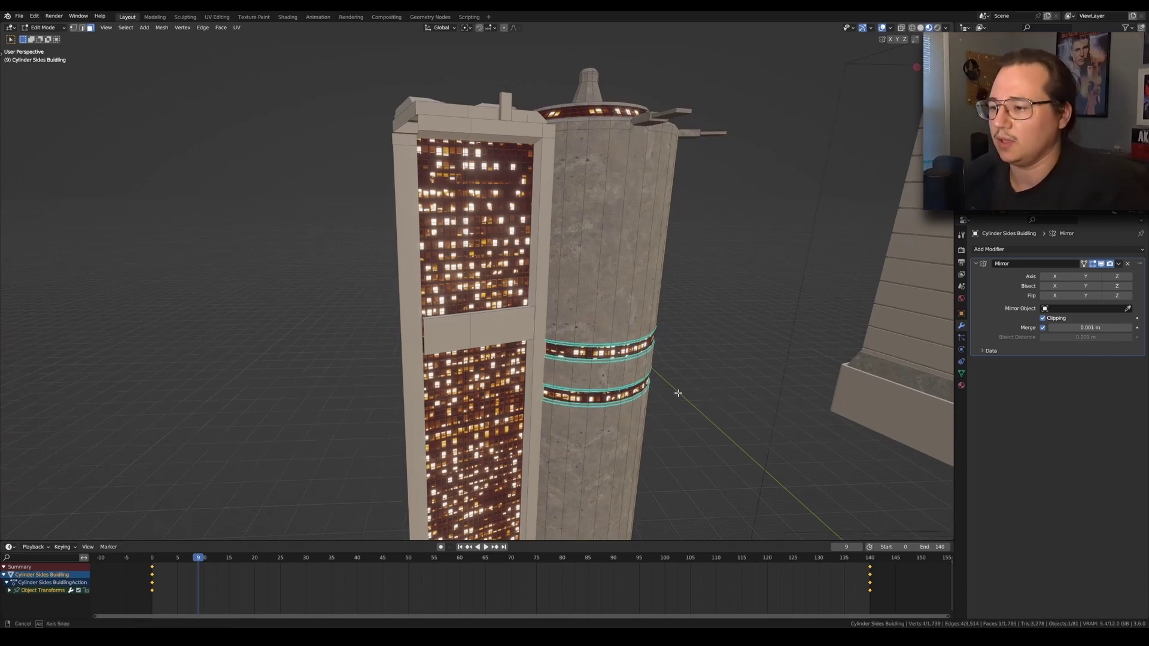
pyautogui.moveTo(674, 397); pyautogui.dragTo(802, 397, button='middle')
pyautogui.click(455, 258)
pyautogui.moveTo(455, 259); pyautogui.dragTo(646, 383, button='middle')
pyautogui.click(528, 256)
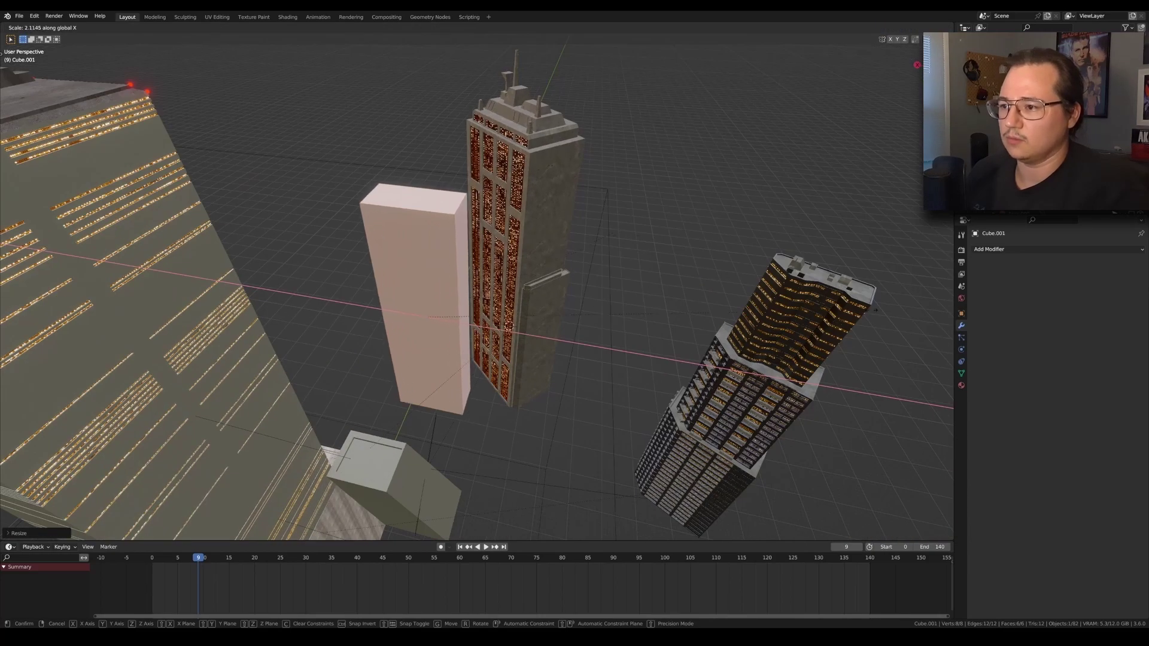
pyautogui.click(675, 297)
# Step: Maximize the 3D viewport and add three horizontal loop cuts across the plain block
pyautogui.moveTo(674, 297); pyautogui.dragTo(576, 408, button='middle')
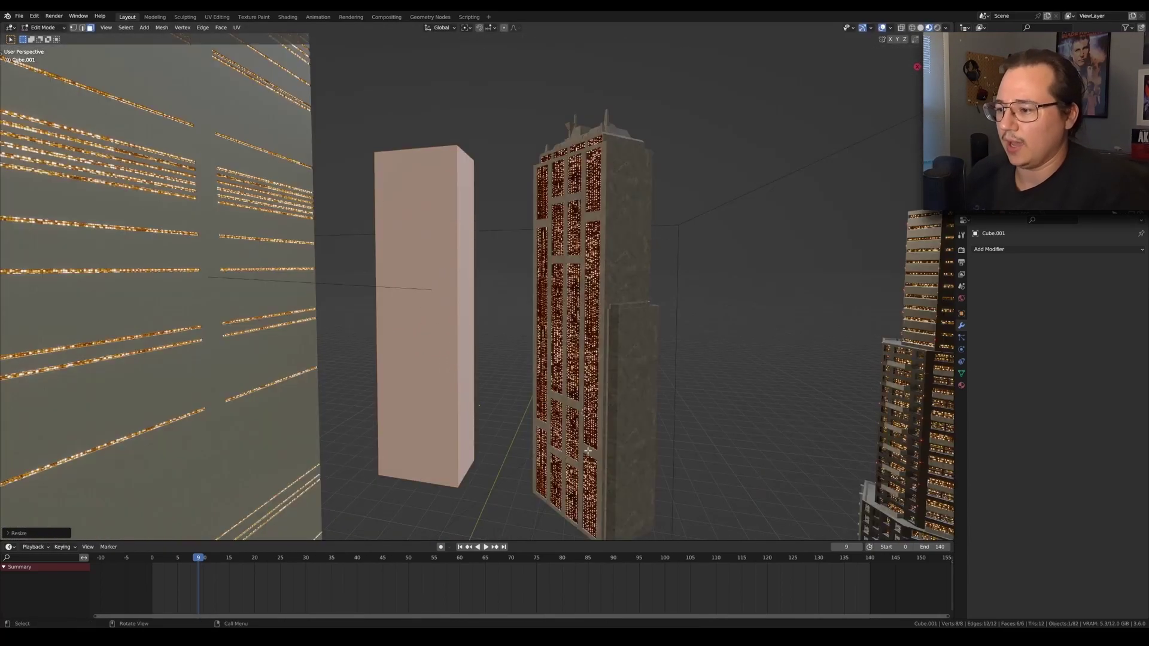
pyautogui.moveTo(594, 448); pyautogui.dragTo(606, 409, button='middle')
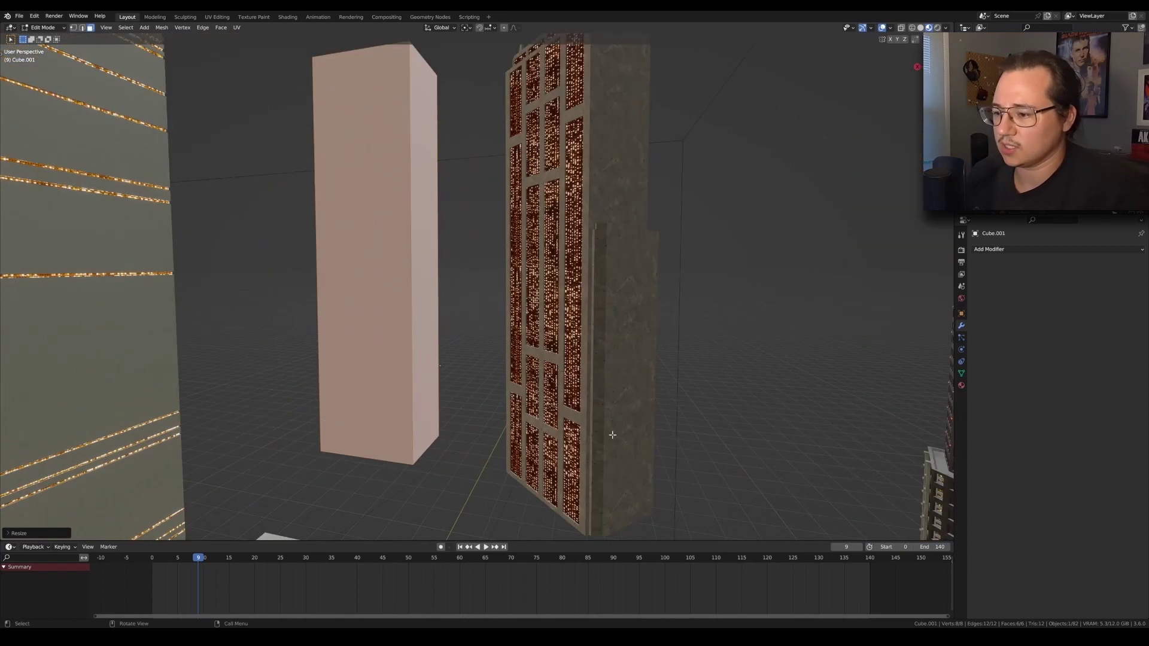
pyautogui.hotkey('ctrl', 'space')
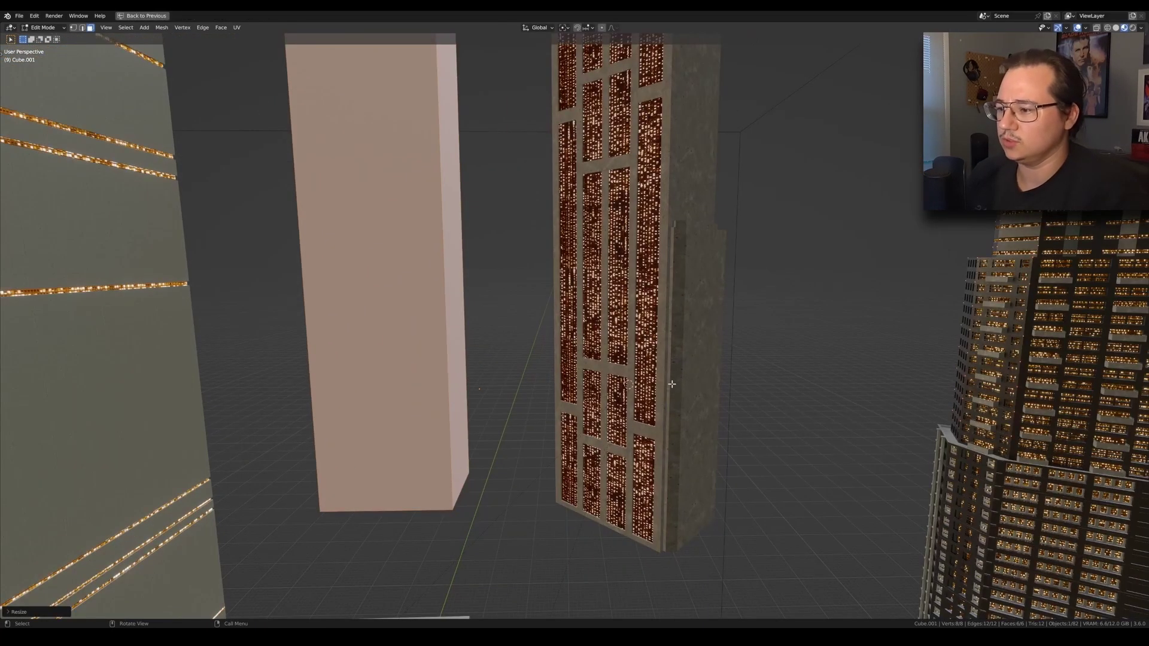
pyautogui.moveTo(510, 349); pyautogui.dragTo(616, 257, button='middle')
pyautogui.hotkey('ctrl', 'r')
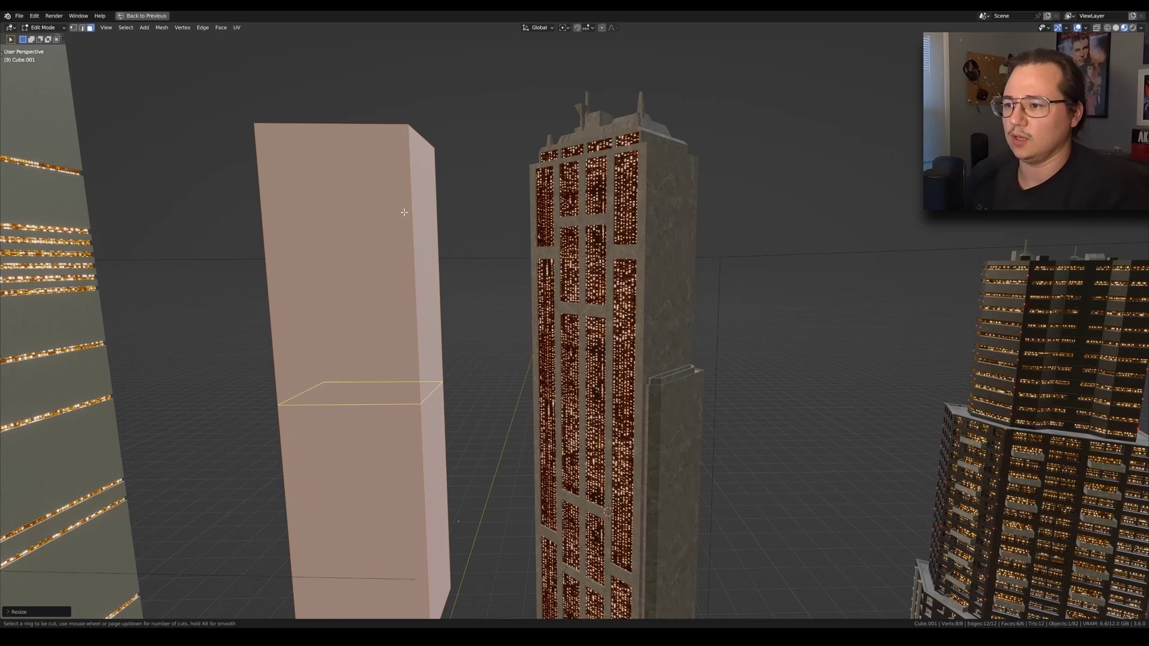
pyautogui.scroll(1, 404, 215)
pyautogui.click(404, 214)
pyautogui.rightClick(482, 378)
pyautogui.hotkey('ctrl', 'r')
pyautogui.click(407, 532)
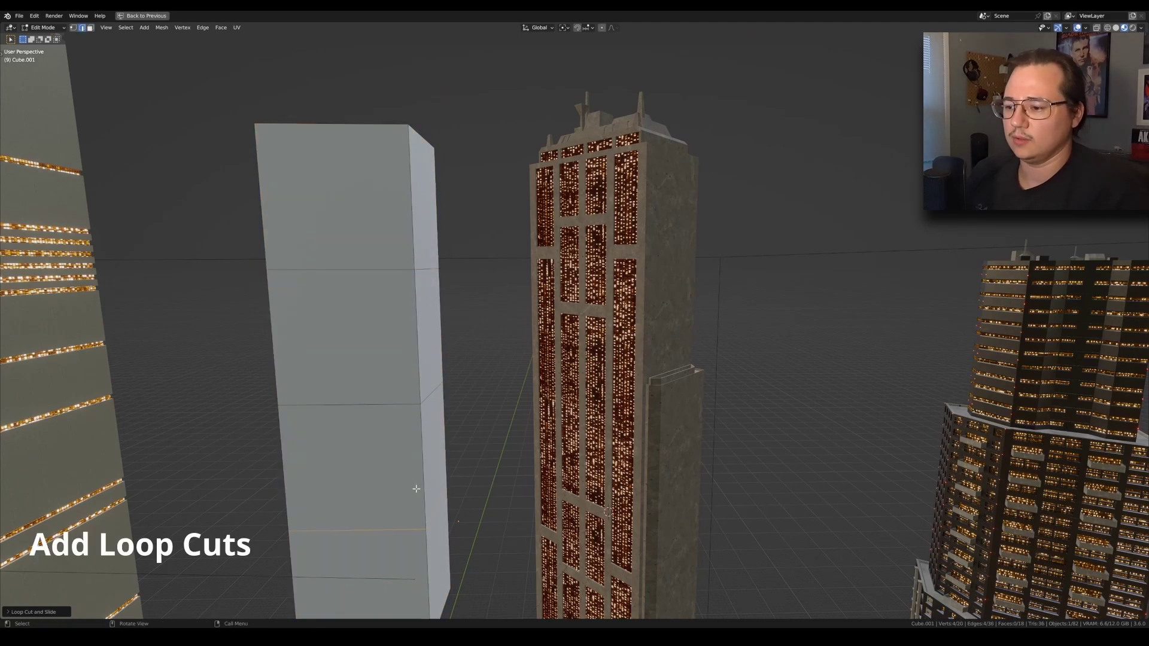
# Step: Add the upper horizontal edge loop to the lower one's selection and scale both apart along global Z, towards the block's ends
pyautogui.keyDown('alt'); pyautogui.keyDown('shift'); pyautogui.click(419, 268); pyautogui.keyUp('shift'); pyautogui.keyUp('alt')
pyautogui.keyDown('shift'); pyautogui.moveTo(420, 263); pyautogui.dragTo(445, 206, button='middle'); pyautogui.keyUp('shift')
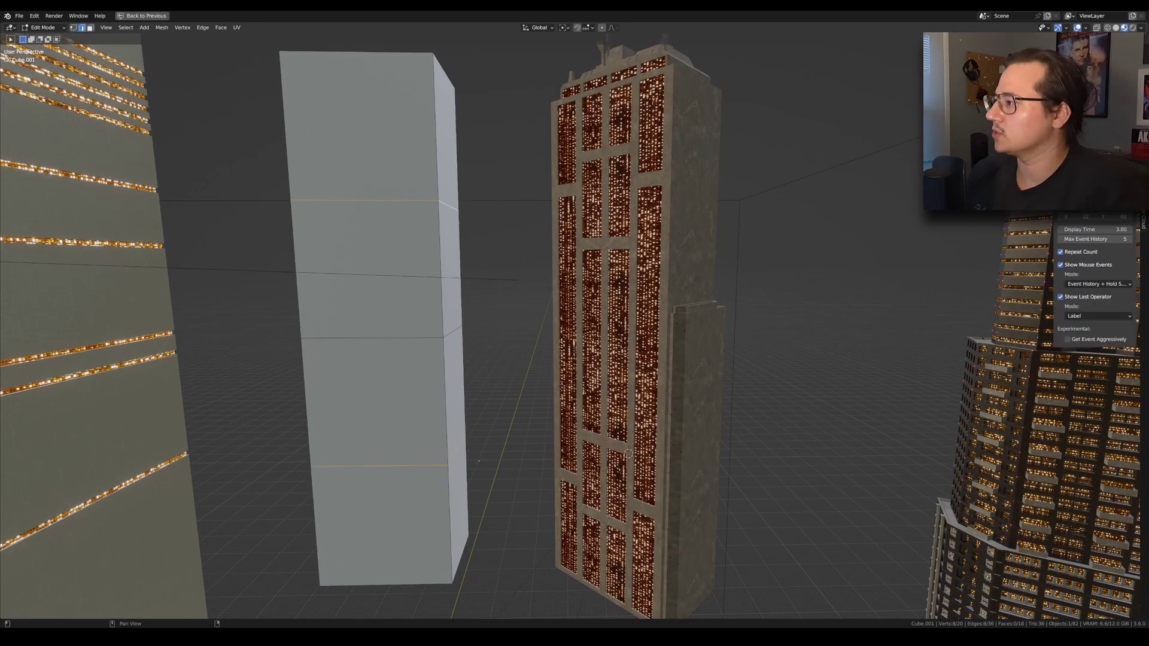
pyautogui.press('n')
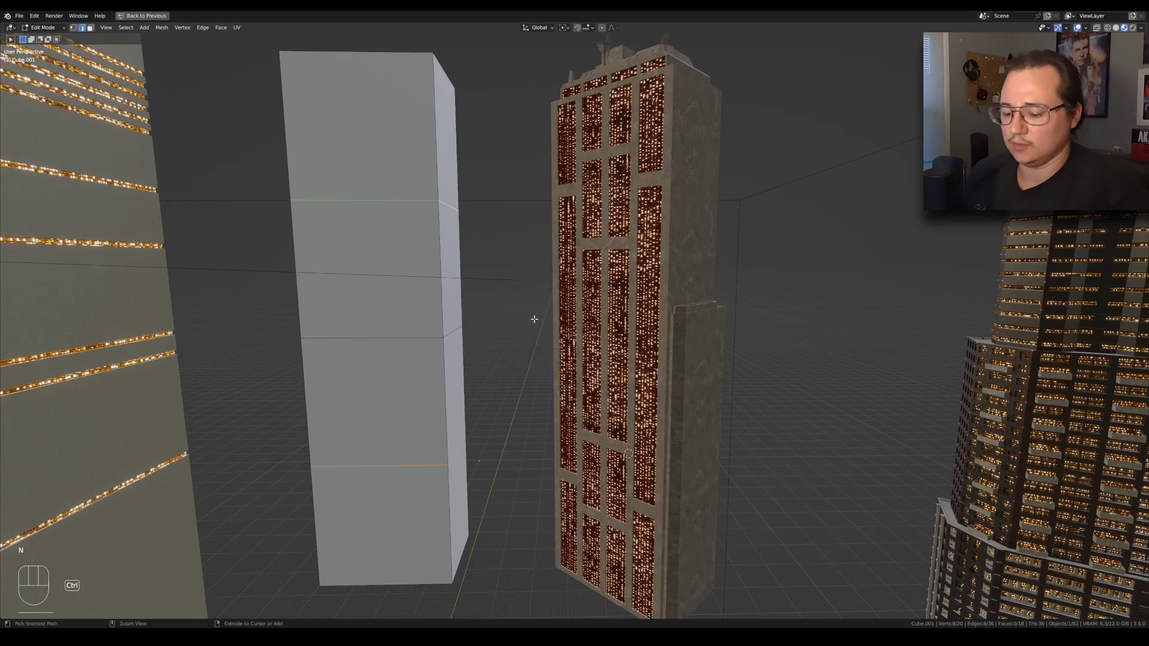
pyautogui.press('s')
pyautogui.press('z')
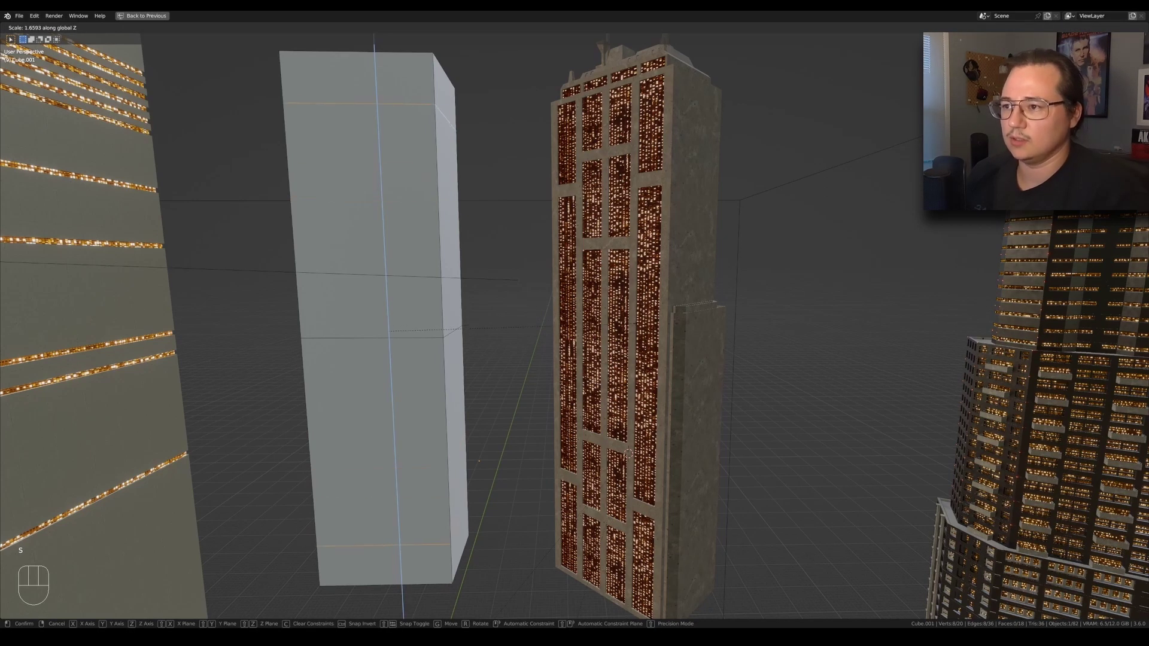
pyautogui.click(605, 314)
# Step: Bevel the upper and lower loops with two segments, and bevel the resulting six loops with one segment into narrow bands
pyautogui.hotkey('ctrl', 'b')
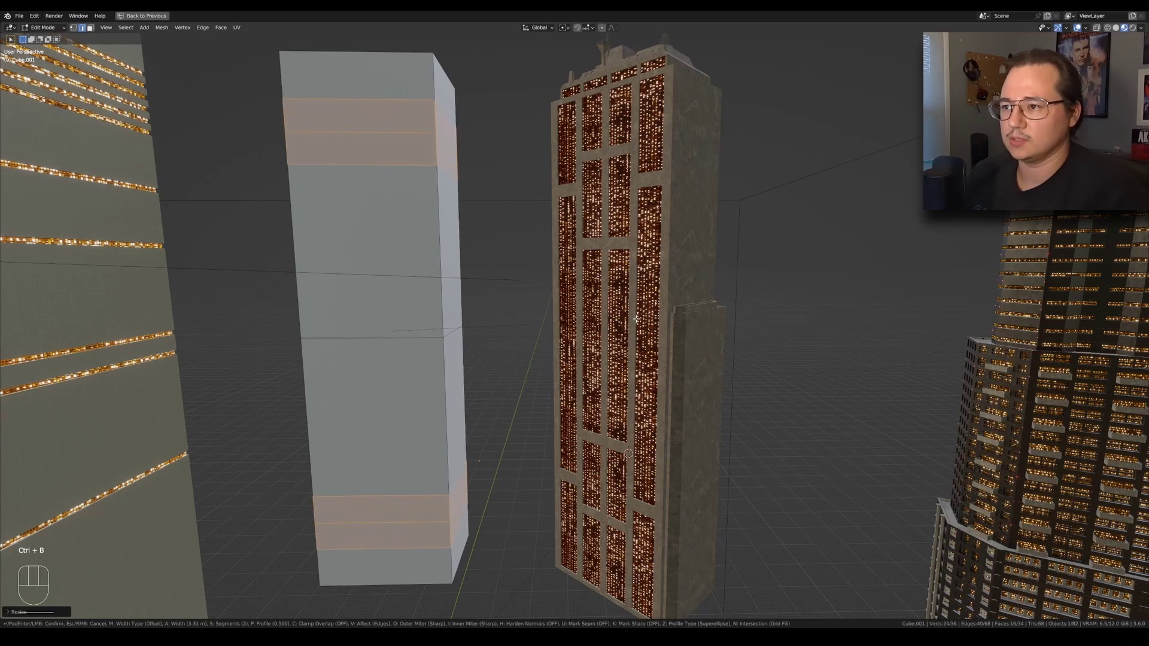
pyautogui.click(635, 319)
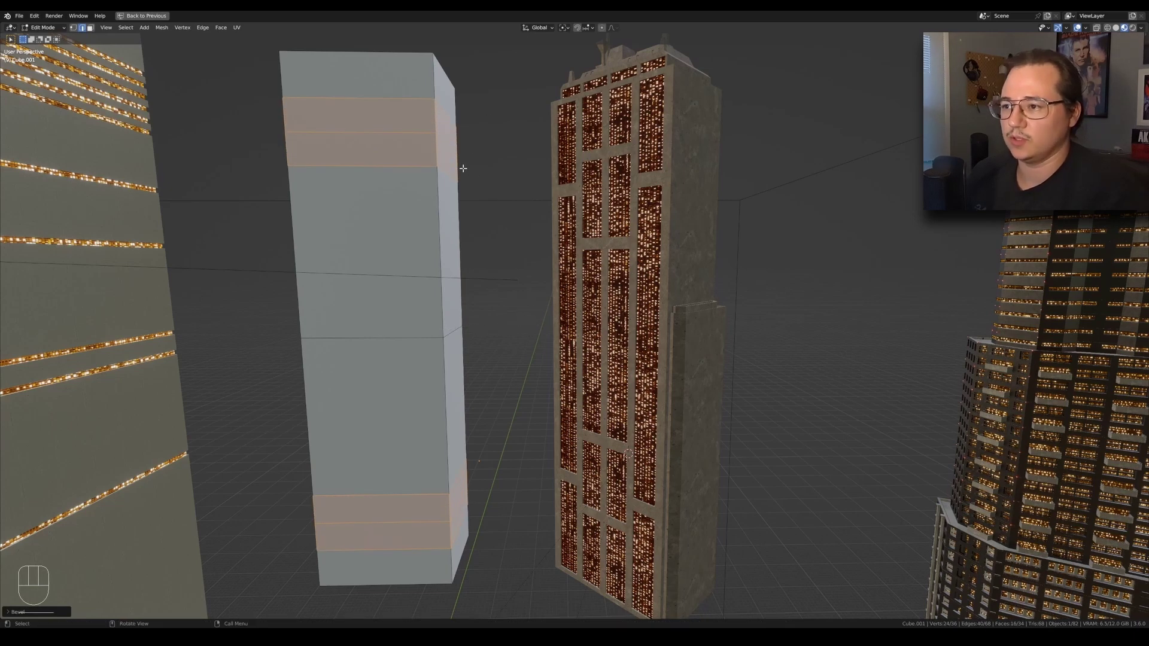
pyautogui.keyDown('alt'); pyautogui.click(418, 165); pyautogui.keyUp('alt')
pyautogui.keyDown('alt'); pyautogui.keyDown('shift'); pyautogui.click(410, 96); pyautogui.keyUp('shift'); pyautogui.keyUp('alt')
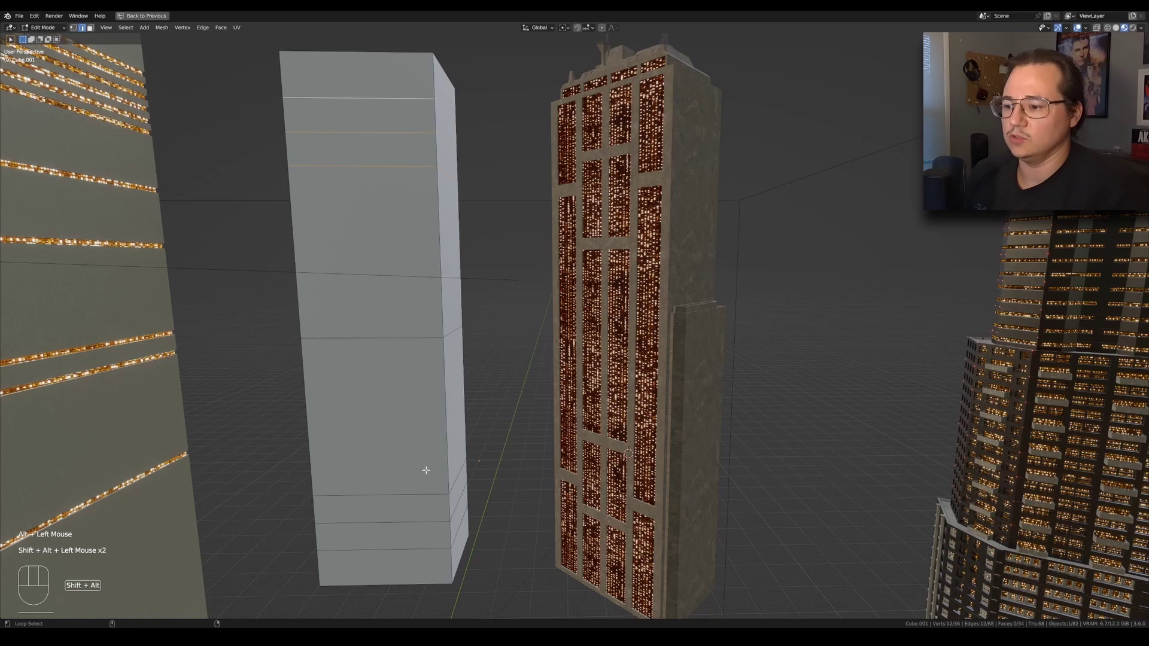
pyautogui.keyDown('alt'); pyautogui.keyDown('shift'); pyautogui.click(429, 548); pyautogui.keyUp('shift'); pyautogui.keyUp('alt')
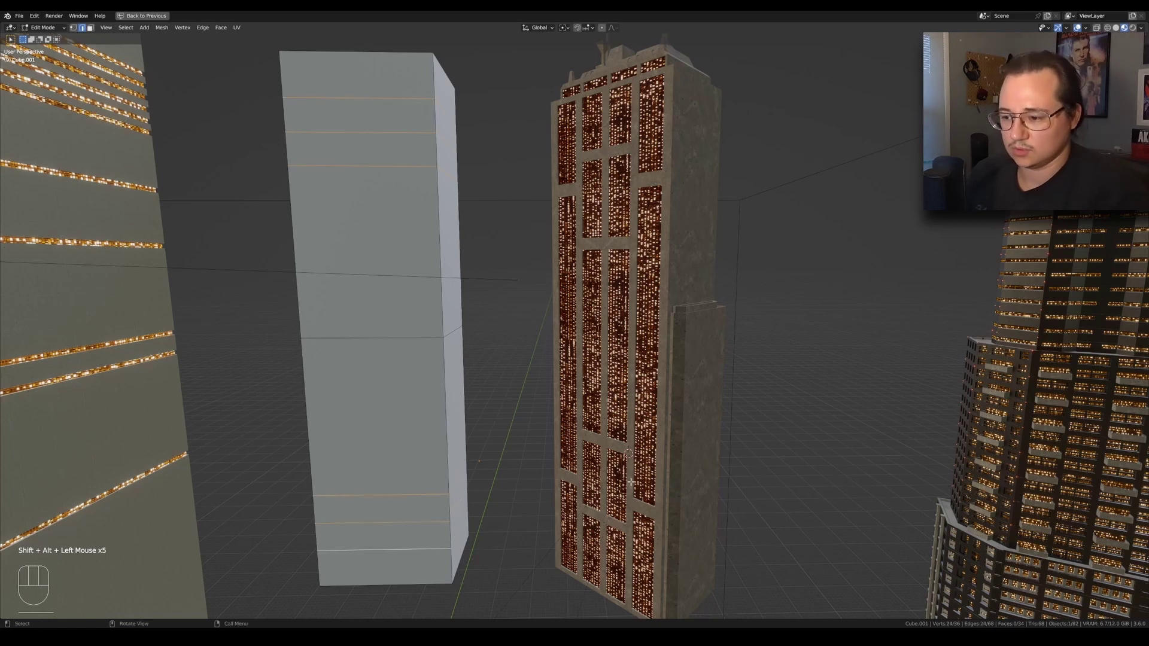
pyautogui.hotkey('ctrl', 'b')
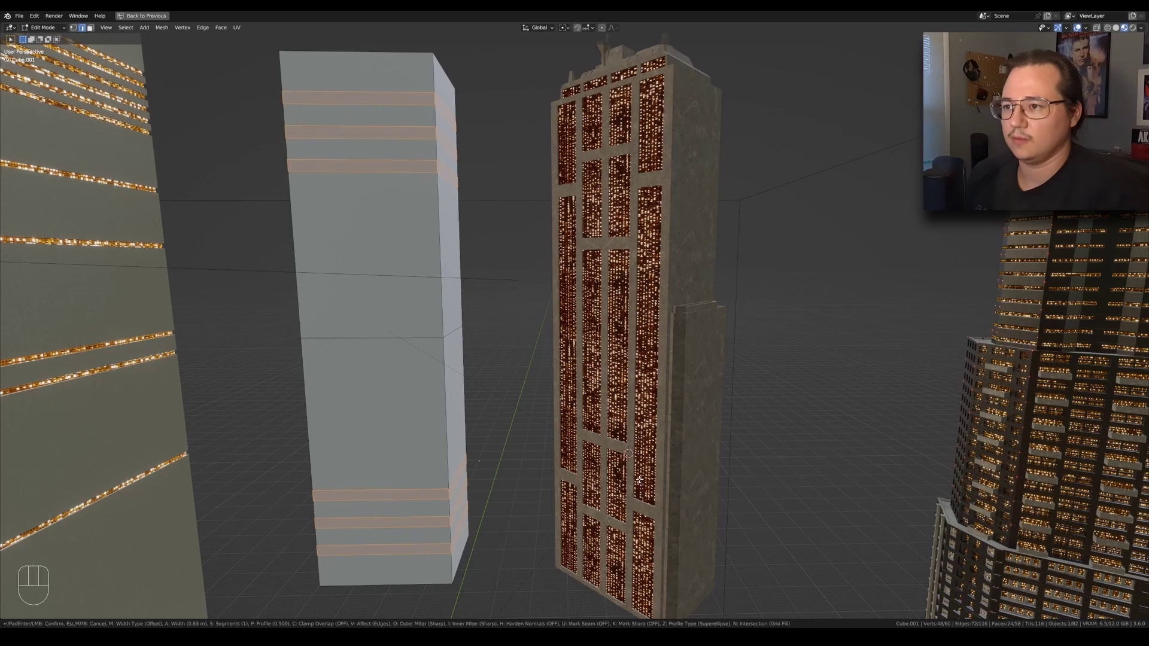
pyautogui.click(639, 481)
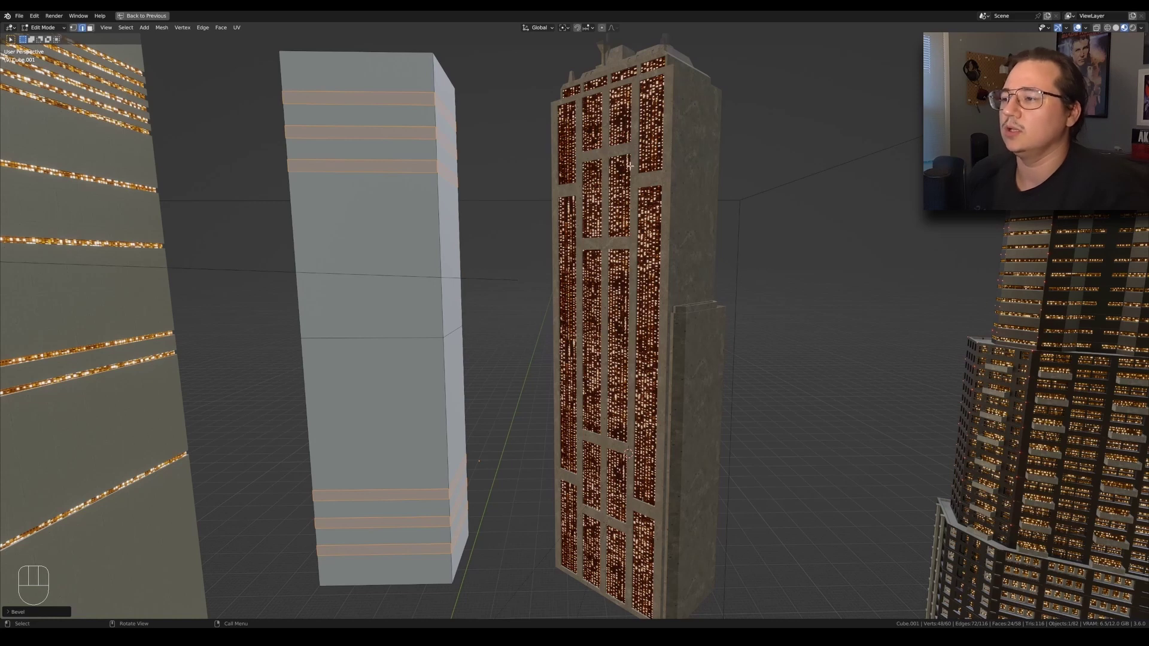
pyautogui.hotkey('ctrl', 'e')
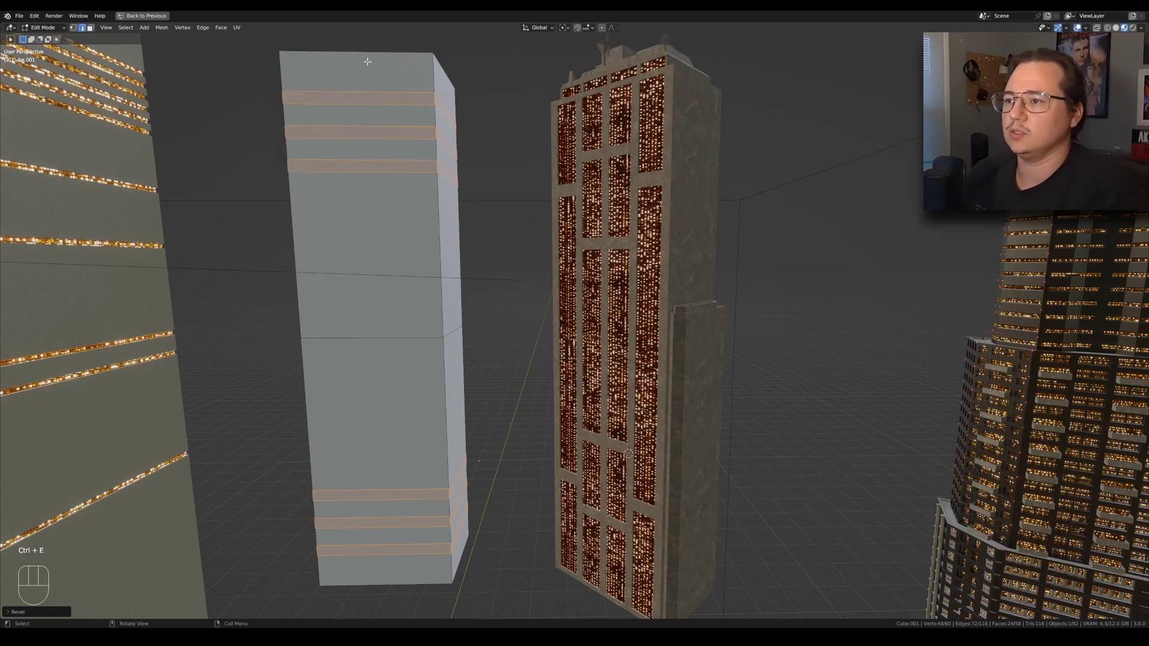
# Step: Add three vertical loop cuts across the block's front face and scale them closer together along global X
pyautogui.hotkey('ctrl', 'r')
pyautogui.scroll(2, 360, 57)
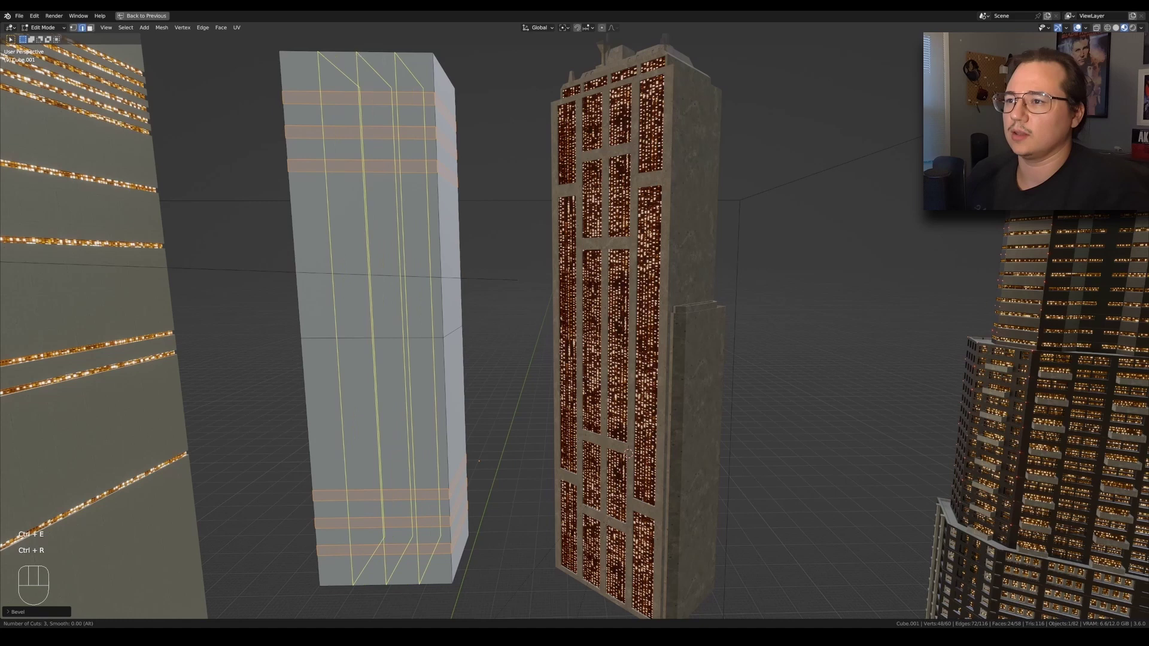
pyautogui.click(552, 140)
pyautogui.rightClick(552, 140)
pyautogui.press('s')
pyautogui.press('x')
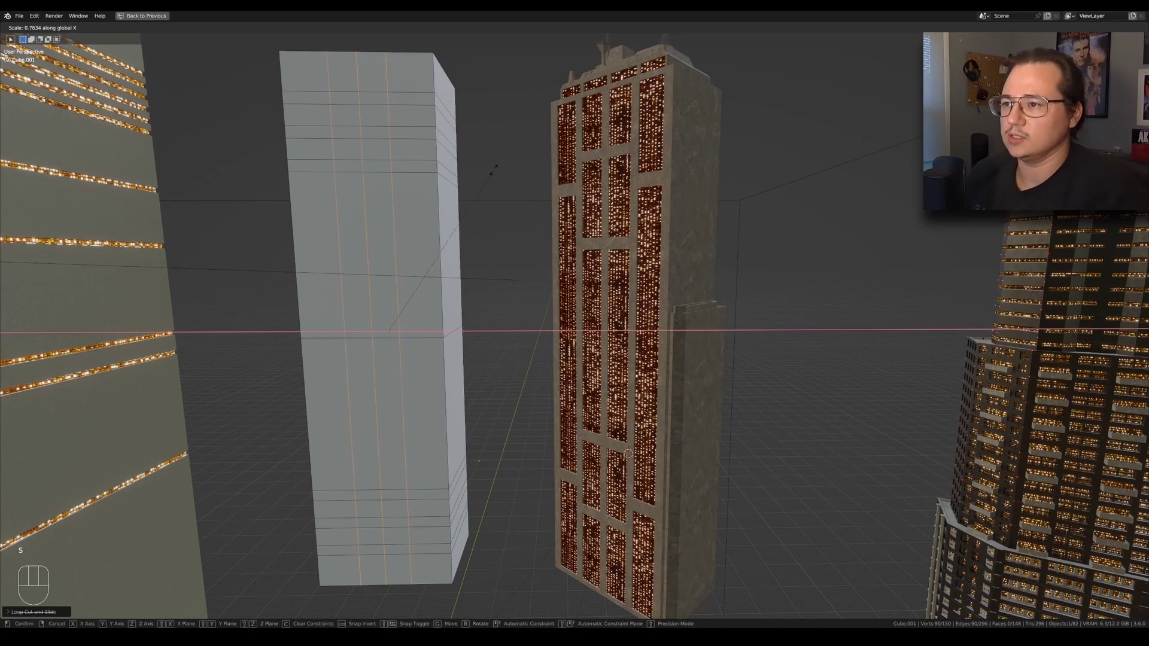
pyautogui.click(482, 176)
# Step: Add one vertical loop cut close to each outer side edge of the block's front face
pyautogui.hotkey('ctrl', 'r')
pyautogui.click(392, 52)
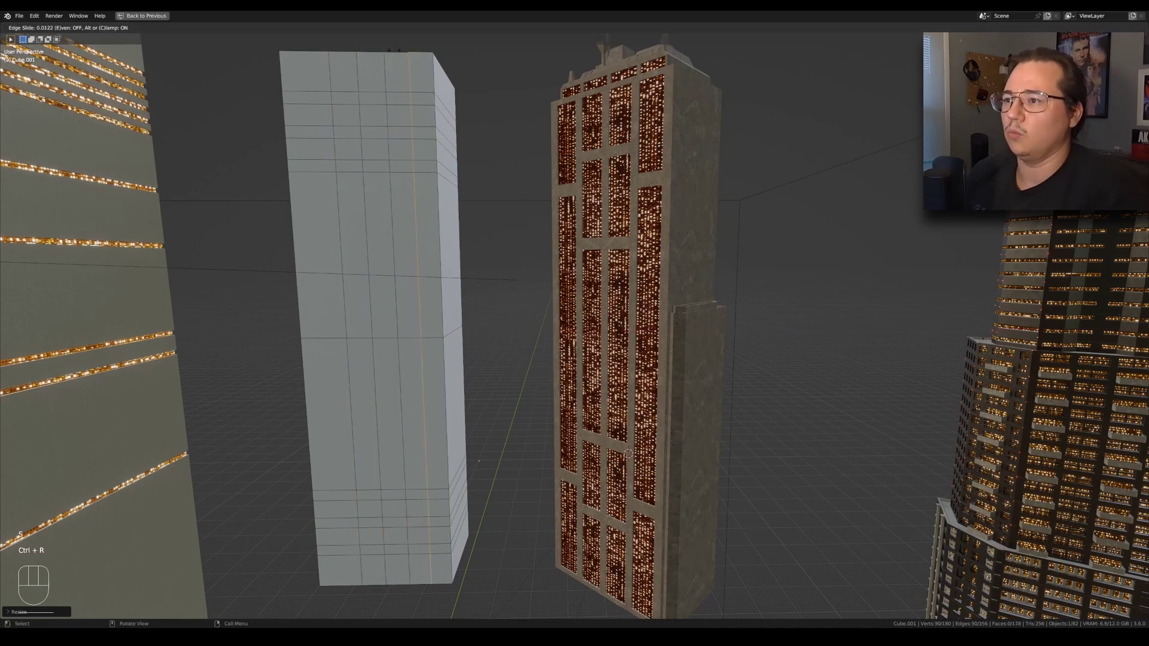
pyautogui.click(411, 50)
pyautogui.hotkey('ctrl', 'r')
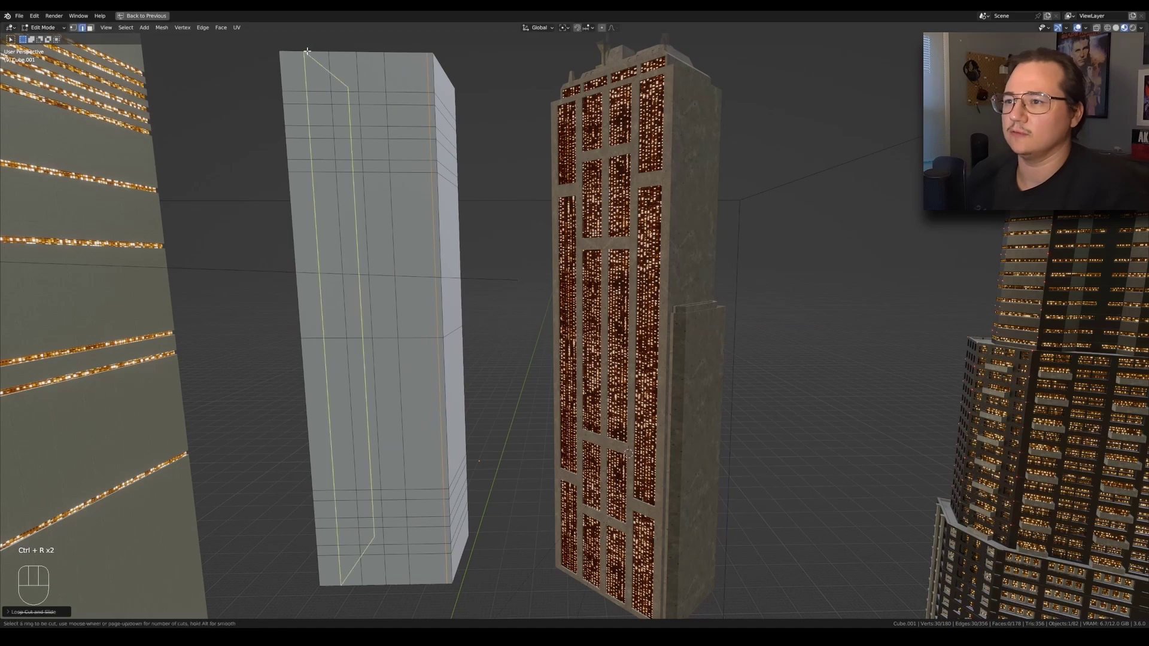
pyautogui.click(297, 52)
pyautogui.click(286, 52)
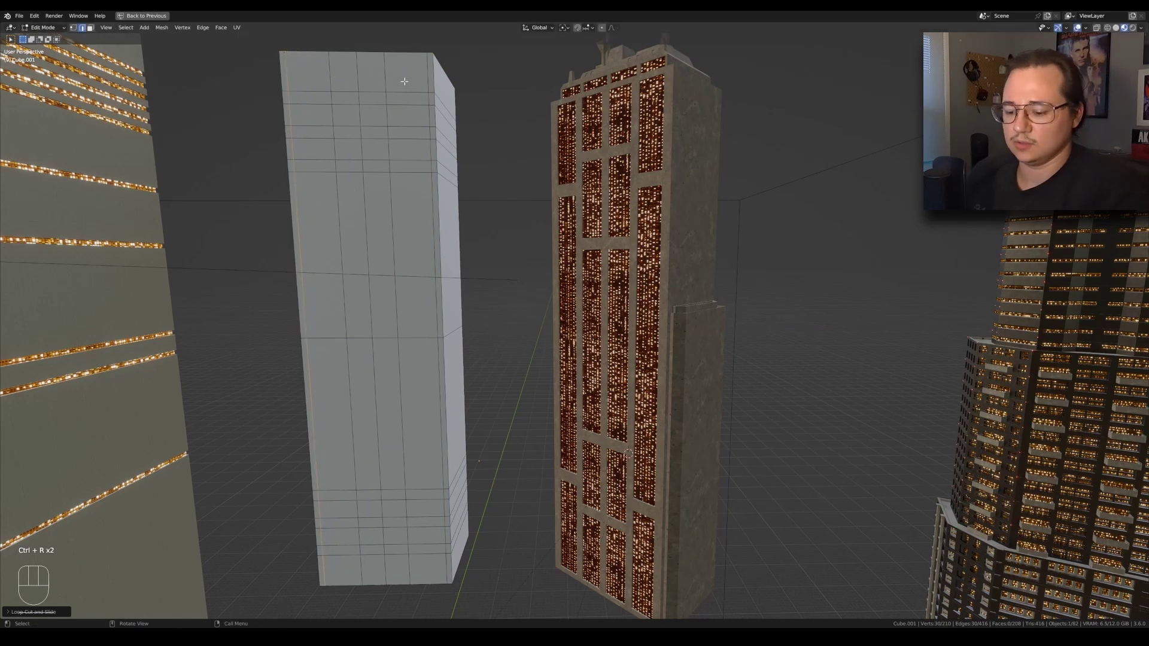
# Step: Select the three central vertical edge loops and bevel them into narrow vertical bands
pyautogui.keyDown('alt'); pyautogui.click(385, 74); pyautogui.keyUp('alt')
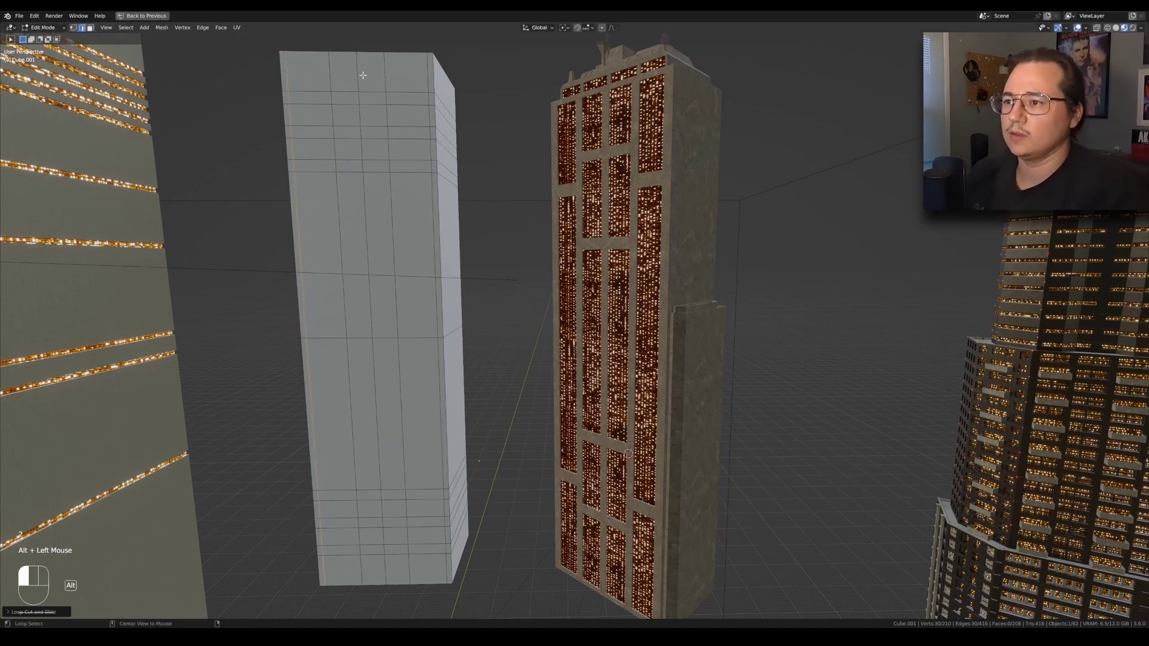
pyautogui.keyDown('alt'); pyautogui.click(357, 77); pyautogui.keyUp('alt')
pyautogui.keyDown('alt'); pyautogui.click(329, 78); pyautogui.keyUp('alt')
pyautogui.keyDown('alt'); pyautogui.keyDown('shift'); pyautogui.click(383, 76); pyautogui.keyUp('shift'); pyautogui.keyUp('alt')
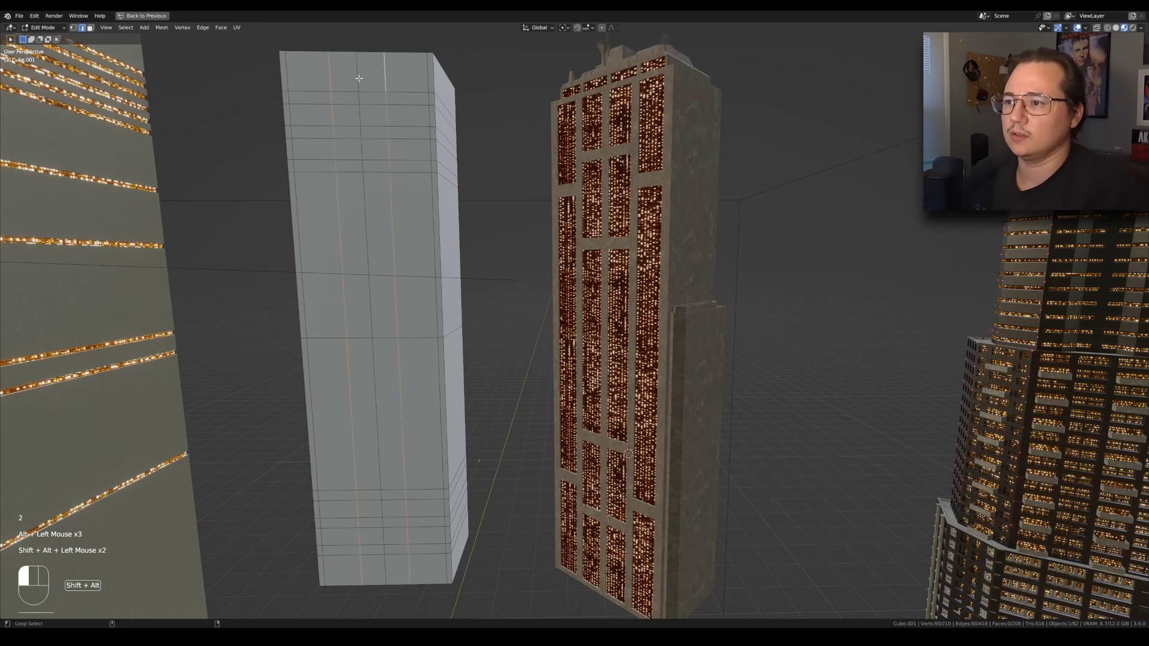
pyautogui.keyDown('alt'); pyautogui.keyDown('shift'); pyautogui.click(355, 76); pyautogui.keyUp('shift'); pyautogui.keyUp('alt')
pyautogui.hotkey('ctrl', 'b')
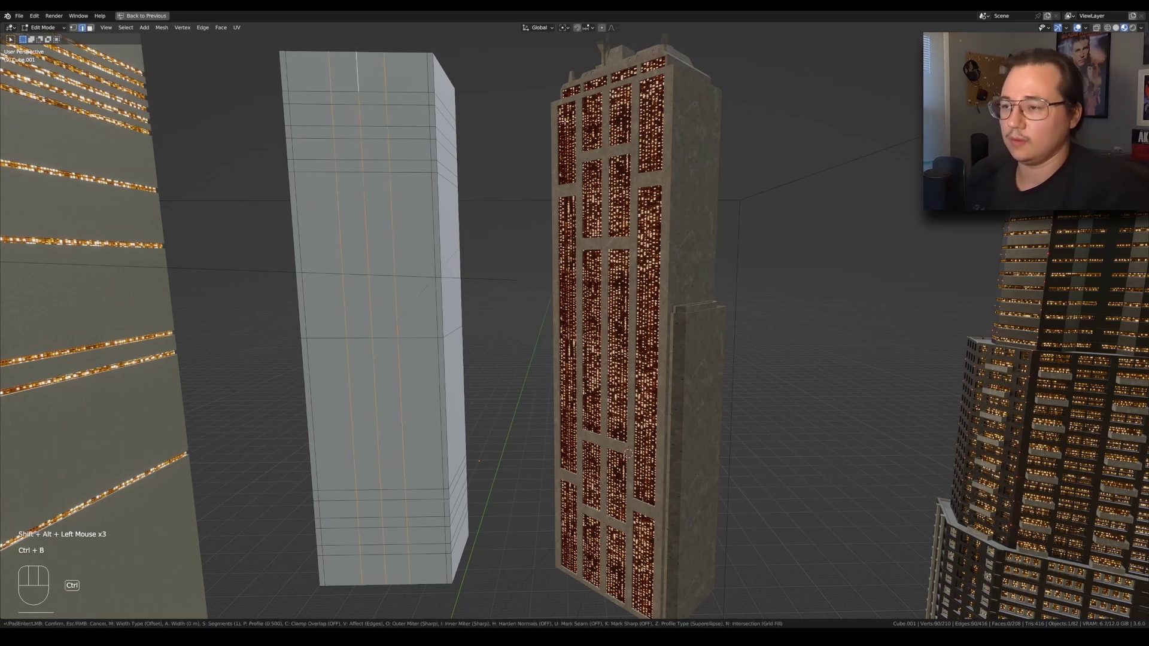
pyautogui.click(572, 122)
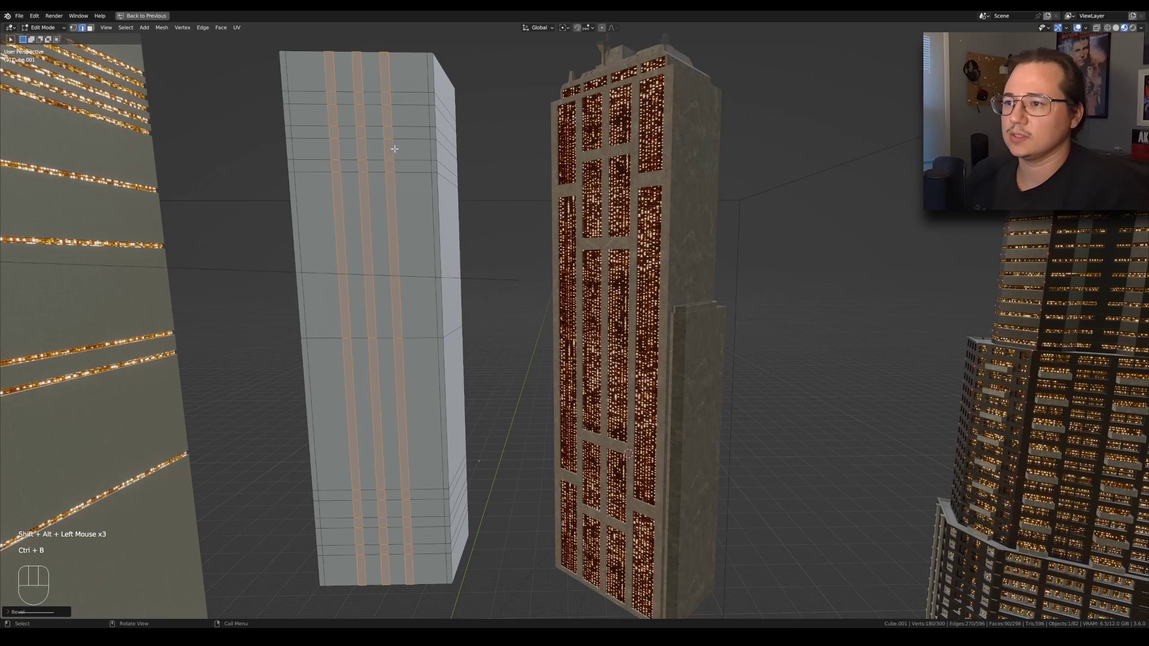
# Step: Move the two central faces of the upper group's lowest band down about 4 m along global Z
pyautogui.press('3')
pyautogui.click(368, 165)
pyautogui.keyDown('shift'); pyautogui.click(350, 167); pyautogui.keyUp('shift')
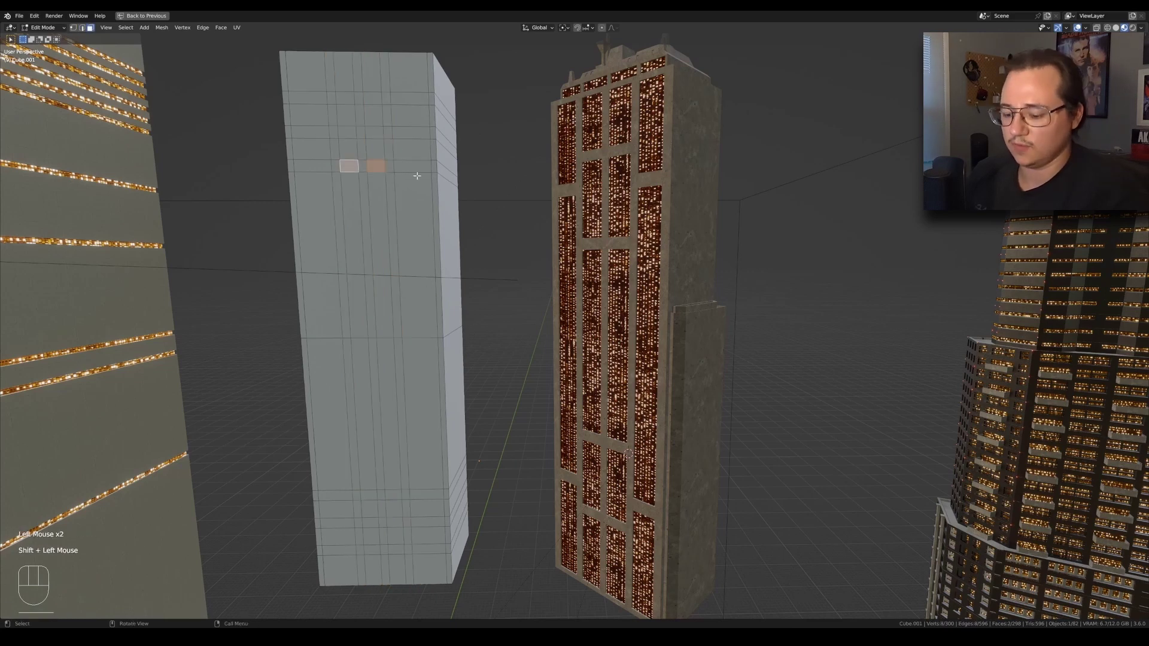
pyautogui.press('g')
pyautogui.press('z')
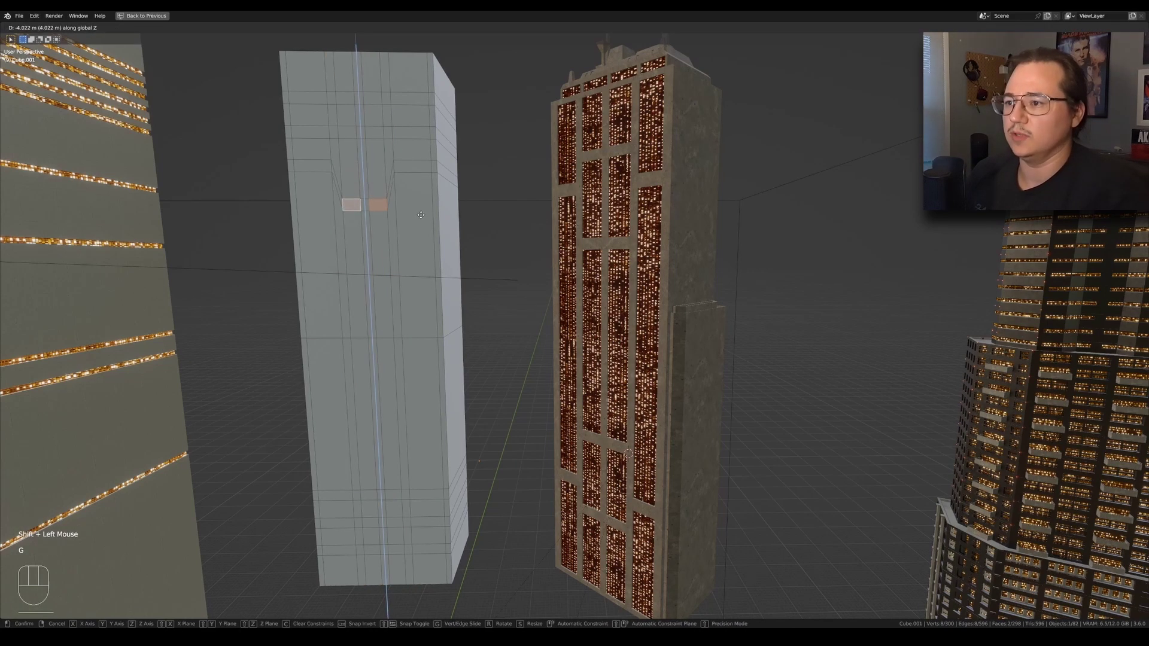
pyautogui.click(420, 216)
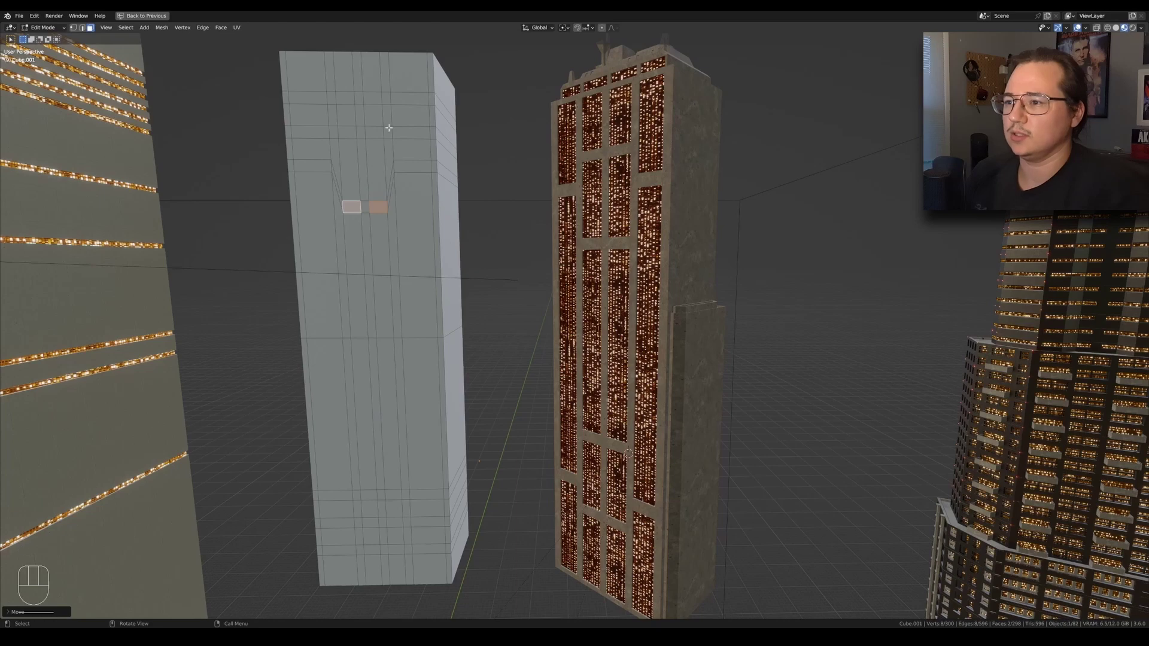
# Step: Move the two central faces of the upper group's middle band up about 1.3 m along global Z
pyautogui.moveTo(379, 128); pyautogui.dragTo(428, 154, button='middle')
pyautogui.press('g')
pyautogui.press('z')
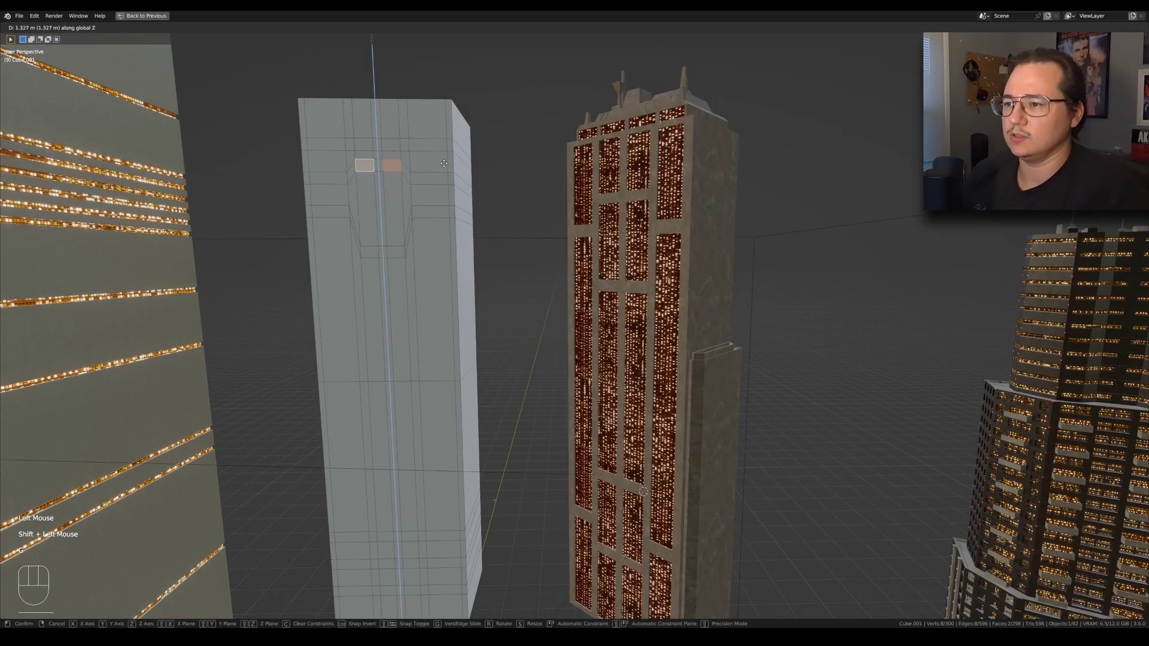
pyautogui.click(444, 161)
# Step: Move the two central faces of the lower group's top band upward on the block's front
pyautogui.keyDown('shift'); pyautogui.moveTo(441, 306); pyautogui.dragTo(438, 398, button='middle'); pyautogui.keyUp('shift')
pyautogui.click(392, 454)
pyautogui.keyDown('shift'); pyautogui.click(417, 457); pyautogui.keyUp('shift')
pyautogui.press('g')
pyautogui.click(420, 509)
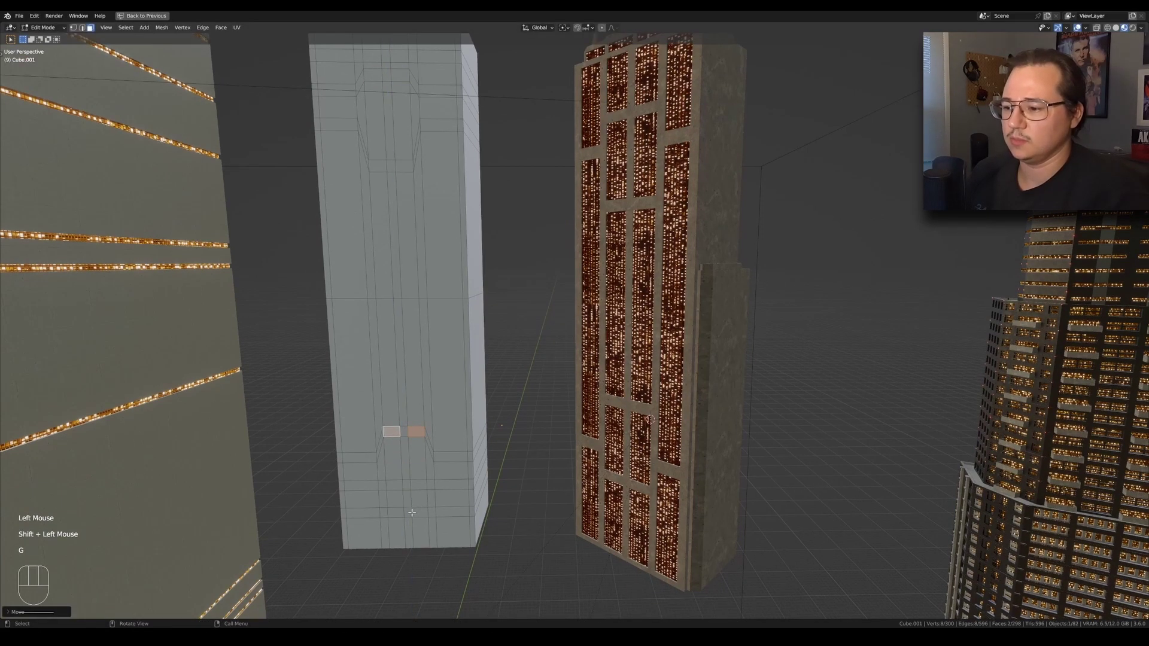
# Step: Select the front panel faces between the bands one by one, from the lower panels up to the upper ones
pyautogui.click(420, 512)
pyautogui.keyDown('shift'); pyautogui.click(396, 512); pyautogui.keyUp('shift')
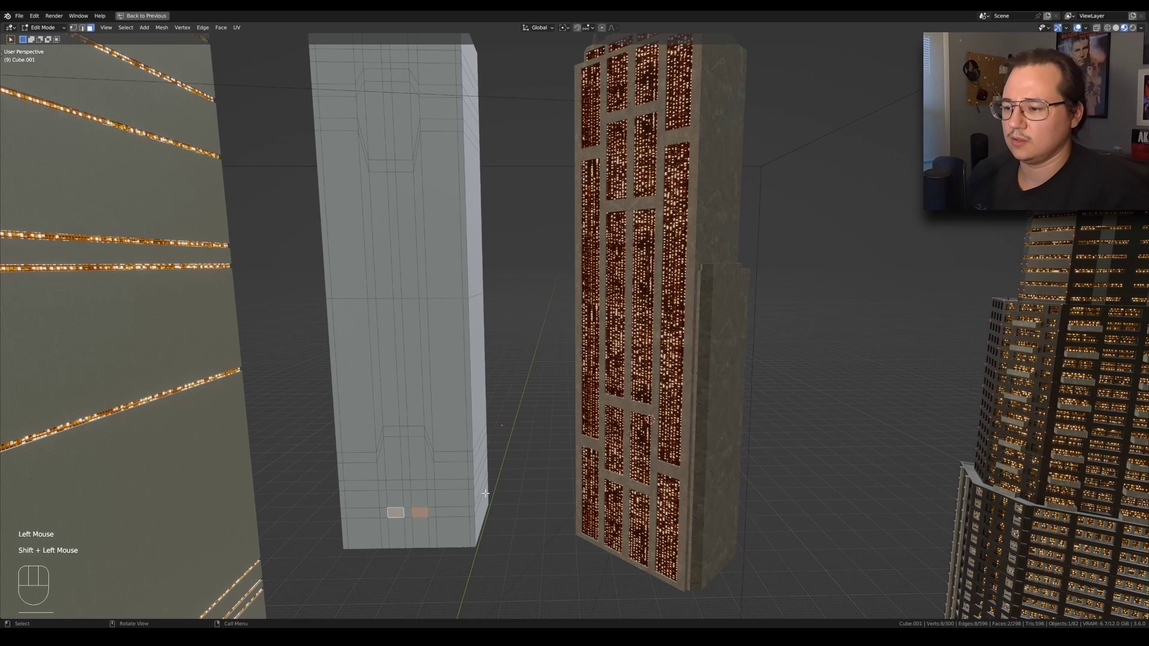
pyautogui.click(440, 494)
pyautogui.click(420, 464)
pyautogui.press('3')
pyautogui.click(419, 464)
pyautogui.keyDown('shift'); pyautogui.click(418, 496); pyautogui.keyUp('shift')
pyautogui.keyDown('shift'); pyautogui.click(416, 489); pyautogui.keyUp('shift')
pyautogui.keyDown('shift'); pyautogui.click(394, 488); pyautogui.keyUp('shift')
pyautogui.keyDown('shift'); pyautogui.click(355, 389); pyautogui.keyUp('shift')
pyautogui.keyDown('shift'); pyautogui.click(450, 466); pyautogui.keyUp('shift')
pyautogui.keyDown('shift'); pyautogui.click(448, 383); pyautogui.keyUp('shift')
pyautogui.keyDown('shift'); pyautogui.click(402, 412); pyautogui.keyUp('shift')
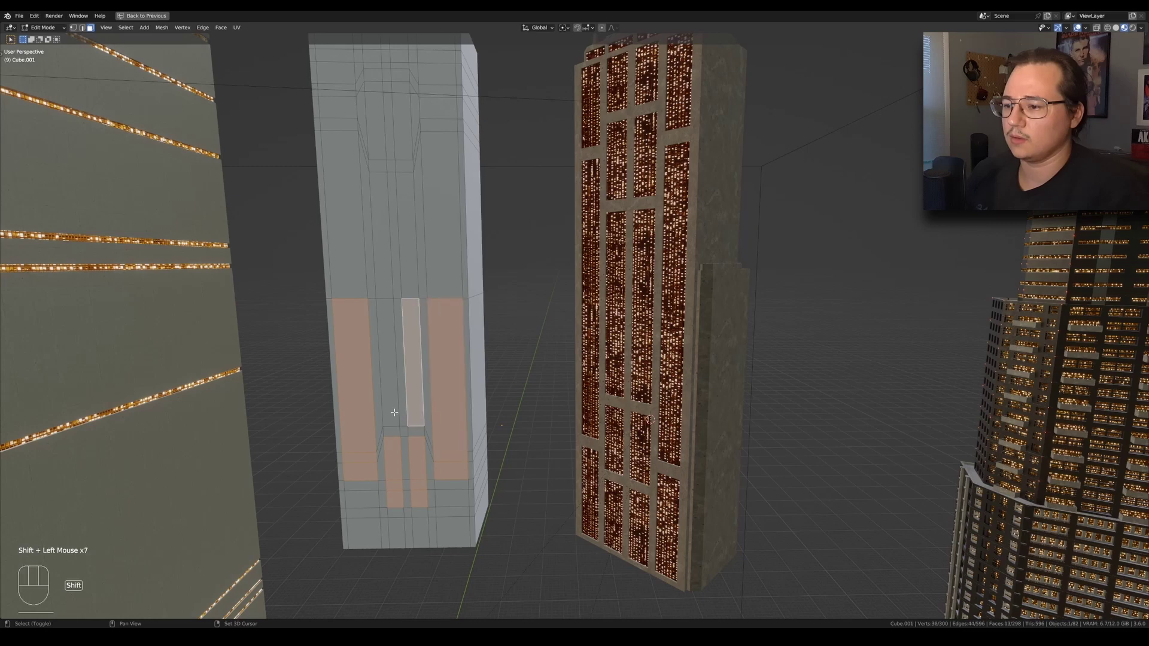
pyautogui.keyDown('shift'); pyautogui.click(394, 412); pyautogui.keyUp('shift')
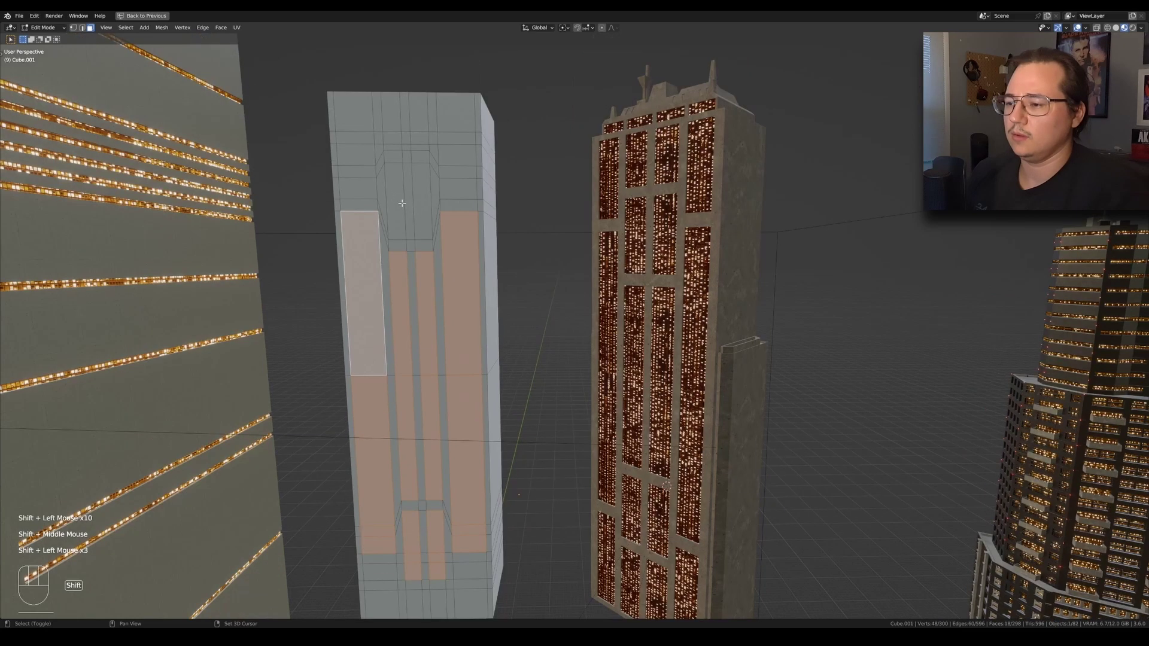
pyautogui.keyDown('shift'); pyautogui.click(399, 203); pyautogui.keyUp('shift')
pyautogui.keyDown('shift'); pyautogui.click(423, 223); pyautogui.keyUp('shift')
pyautogui.keyDown('shift'); pyautogui.click(364, 190); pyautogui.keyUp('shift')
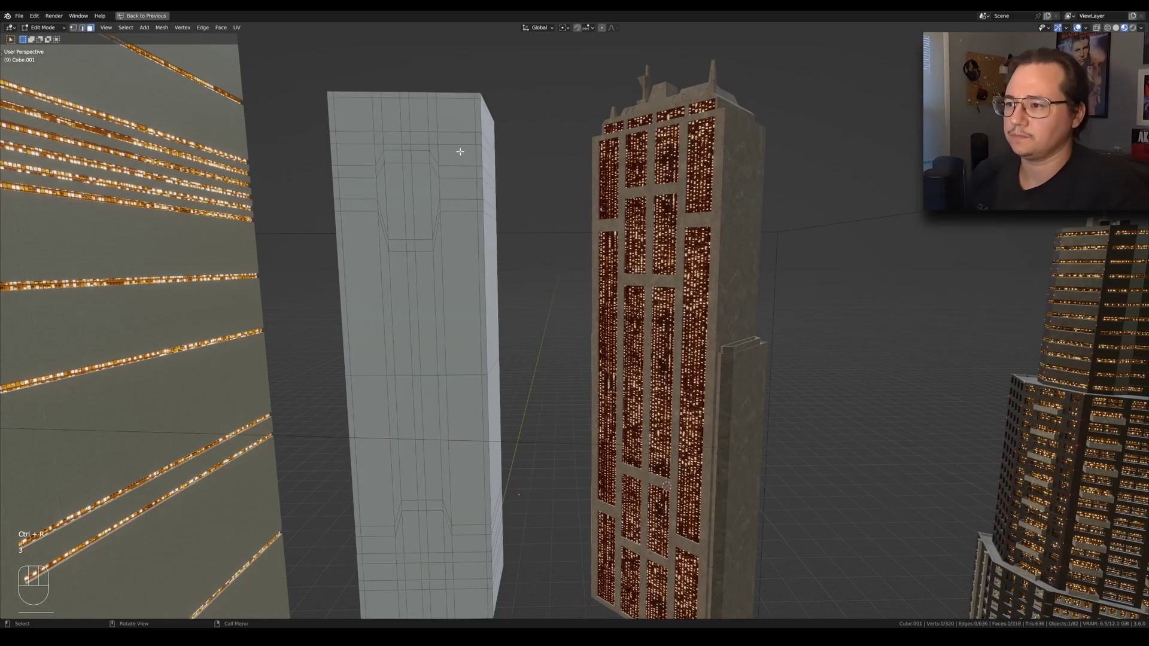
# Step: Circle-select the front panel faces in the block's upper and middle sections, leaving the dividing bands unselected
pyautogui.click(458, 153)
pyautogui.press('c')
pyautogui.moveTo(459, 158); pyautogui.dragTo(458, 179)
pyautogui.moveTo(354, 157); pyautogui.dragTo(357, 187)
pyautogui.moveTo(359, 271)
pyautogui.mouseDown()
pyautogui.moveTo(359, 383)
pyautogui.moveTo(430, 502)
pyautogui.moveTo(427, 375)
pyautogui.moveTo(391, 200)
pyautogui.mouseUp()
pyautogui.click(392, 200)
pyautogui.click(392, 136)
pyautogui.click(420, 129)
pyautogui.click(463, 130)
pyautogui.click(367, 137)
pyautogui.rightClick(367, 137)
# Step: Extend the selection to the outer and central panel faces on the block's lower front
pyautogui.keyDown('shift'); pyautogui.moveTo(484, 560); pyautogui.dragTo(485, 455, button='middle'); pyautogui.keyUp('shift')
pyautogui.keyDown('shift'); pyautogui.moveTo(484, 455); pyautogui.dragTo(475, 503); pyautogui.keyUp('shift')
pyautogui.keyDown('shift'); pyautogui.moveTo(375, 441); pyautogui.dragTo(377, 503); pyautogui.keyUp('shift')
pyautogui.keyDown('shift'); pyautogui.click(436, 432); pyautogui.keyUp('shift')
pyautogui.keyDown('shift'); pyautogui.click(438, 453); pyautogui.keyUp('shift')
pyautogui.keyDown('shift'); pyautogui.click(412, 434); pyautogui.keyUp('shift')
pyautogui.keyDown('shift'); pyautogui.click(413, 453); pyautogui.keyUp('shift')
pyautogui.keyDown('shift'); pyautogui.click(414, 466); pyautogui.keyUp('shift')
pyautogui.keyDown('shift'); pyautogui.click(443, 467); pyautogui.keyUp('shift')
# Step: Correct the selection of the small central panel faces near the block's base, around the lowest dividing bands
pyautogui.scroll(-1, 443, 468)
pyautogui.scroll(1, 443, 469)
pyautogui.keyDown('shift'); pyautogui.click(440, 500); pyautogui.keyUp('shift')
pyautogui.keyDown('shift'); pyautogui.click(416, 500); pyautogui.keyUp('shift')
pyautogui.hotkey('ctrl', 'z')
pyautogui.keyDown('ctrl'); pyautogui.click(439, 480); pyautogui.keyUp('ctrl')
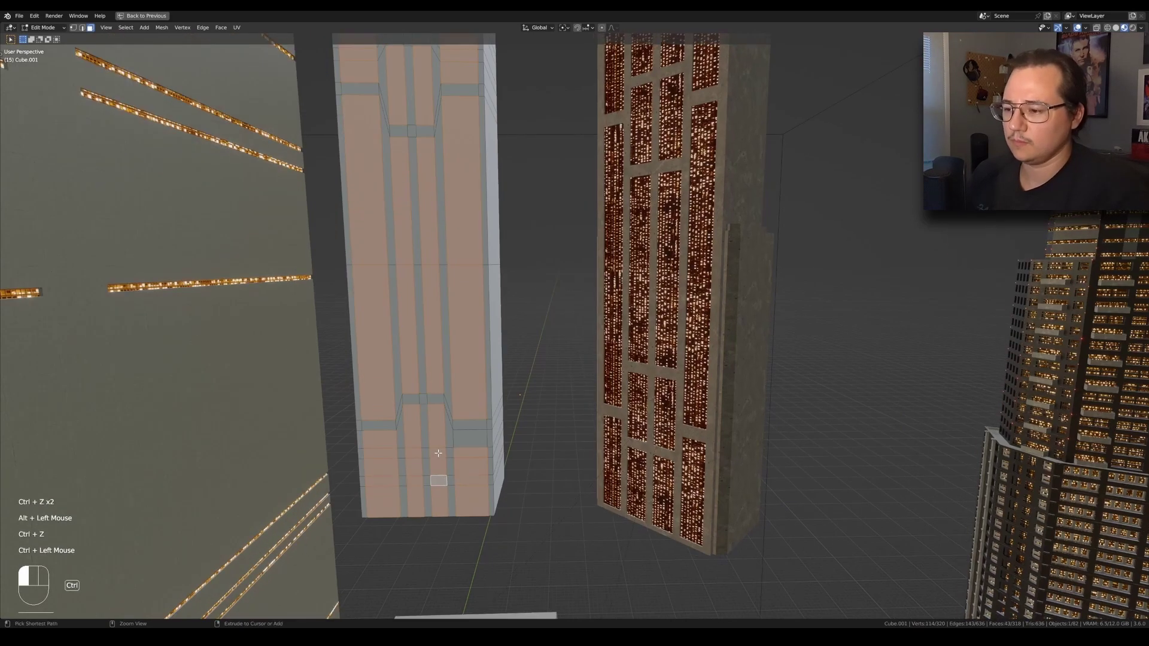
pyautogui.keyDown('ctrl'); pyautogui.click(439, 454); pyautogui.keyUp('ctrl')
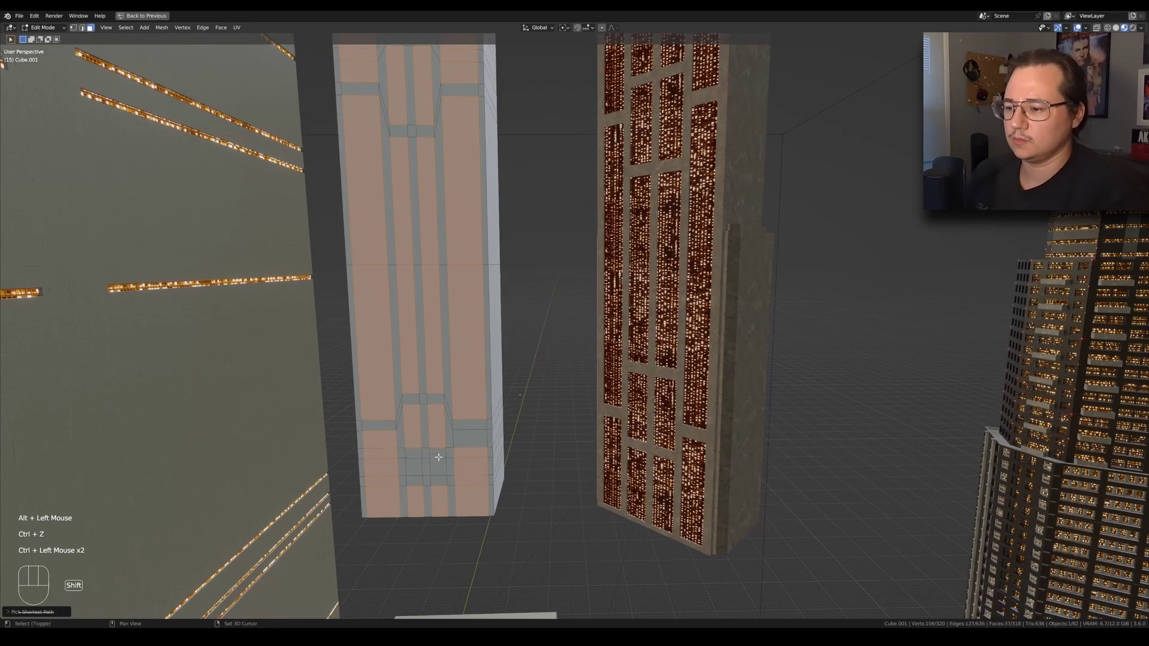
pyautogui.keyDown('shift'); pyautogui.click(439, 480); pyautogui.keyUp('shift')
pyautogui.keyDown('shift'); pyautogui.click(416, 480); pyautogui.keyUp('shift')
pyautogui.keyDown('shift'); pyautogui.click(414, 454); pyautogui.keyUp('shift')
pyautogui.keyDown('shift'); pyautogui.click(438, 453); pyautogui.keyUp('shift')
# Step: Extrude the selected front panels about 0.38 m along their normal, return to Object Mode and inspect the tower
pyautogui.keyDown('shift'); pyautogui.moveTo(543, 377); pyautogui.dragTo(531, 480, button='middle'); pyautogui.keyUp('shift')
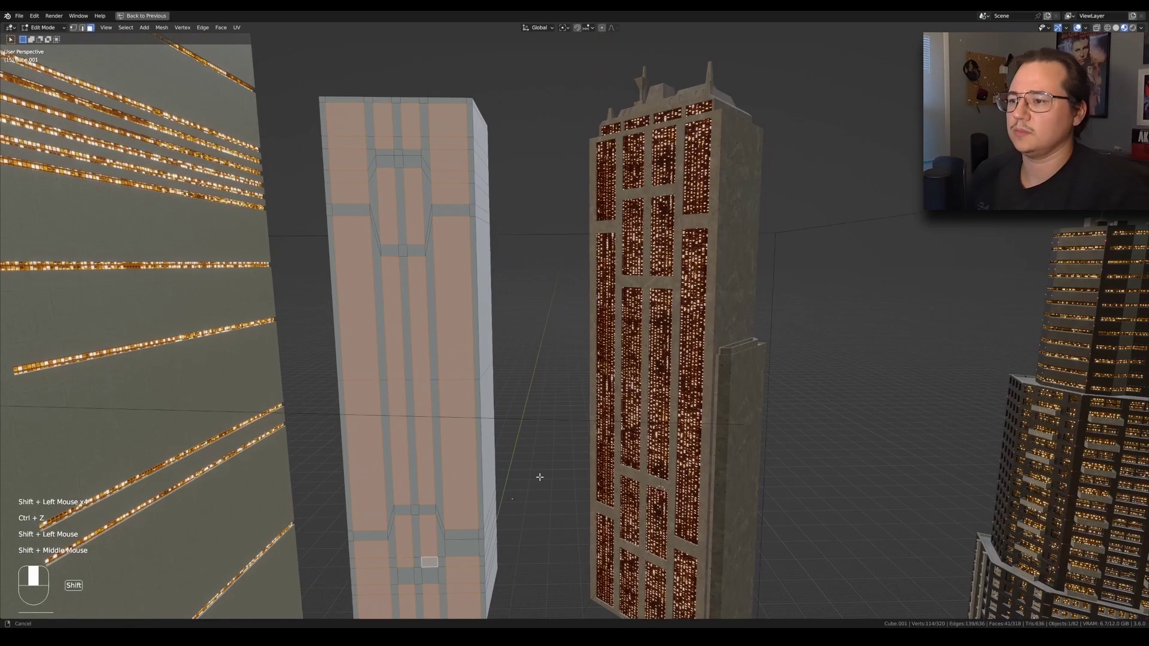
pyautogui.scroll(-2, 537, 476)
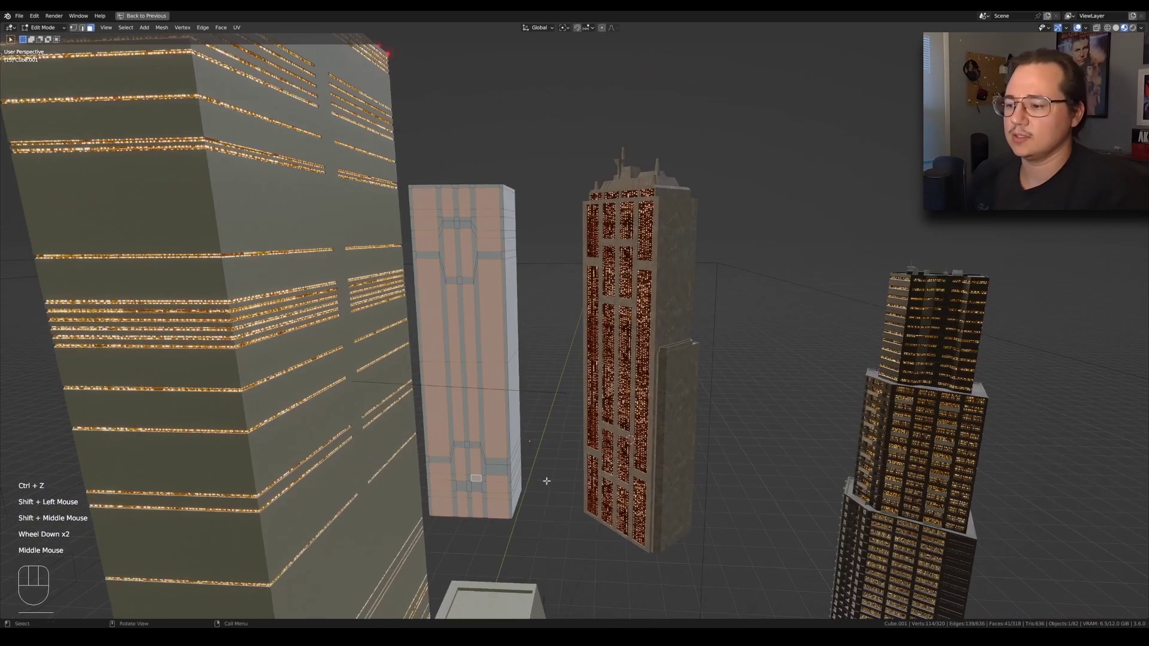
pyautogui.scroll(1, 565, 480)
pyautogui.press('e')
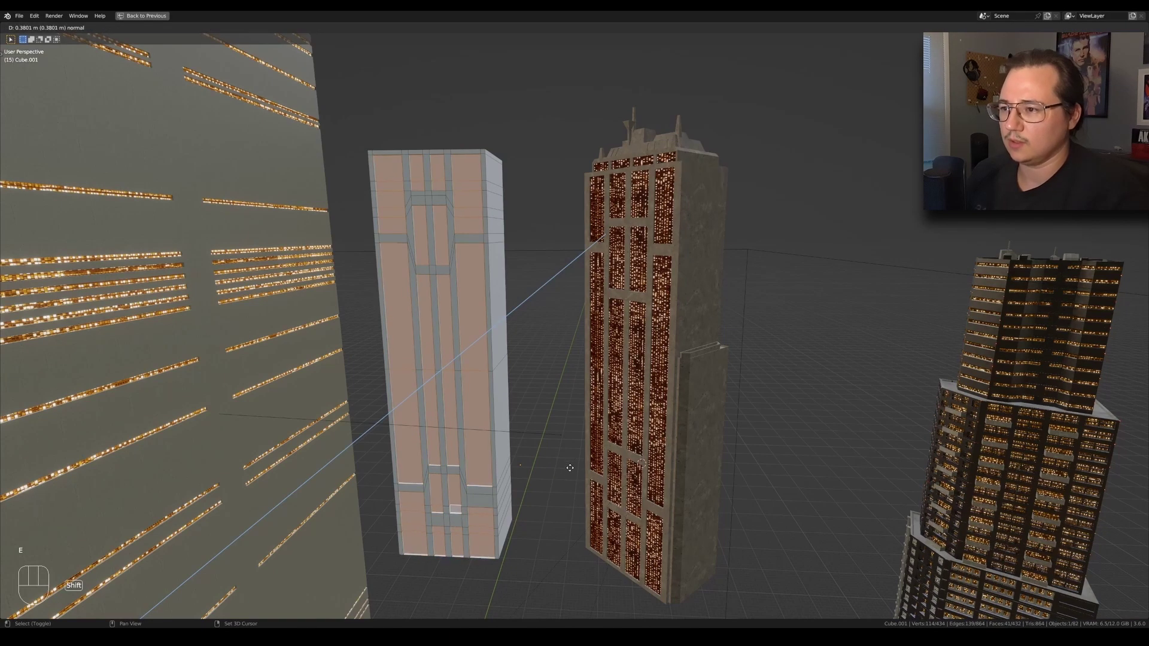
pyautogui.click(571, 469)
pyautogui.press('Tab')
pyautogui.moveTo(840, 315); pyautogui.dragTo(591, 412, button='middle')
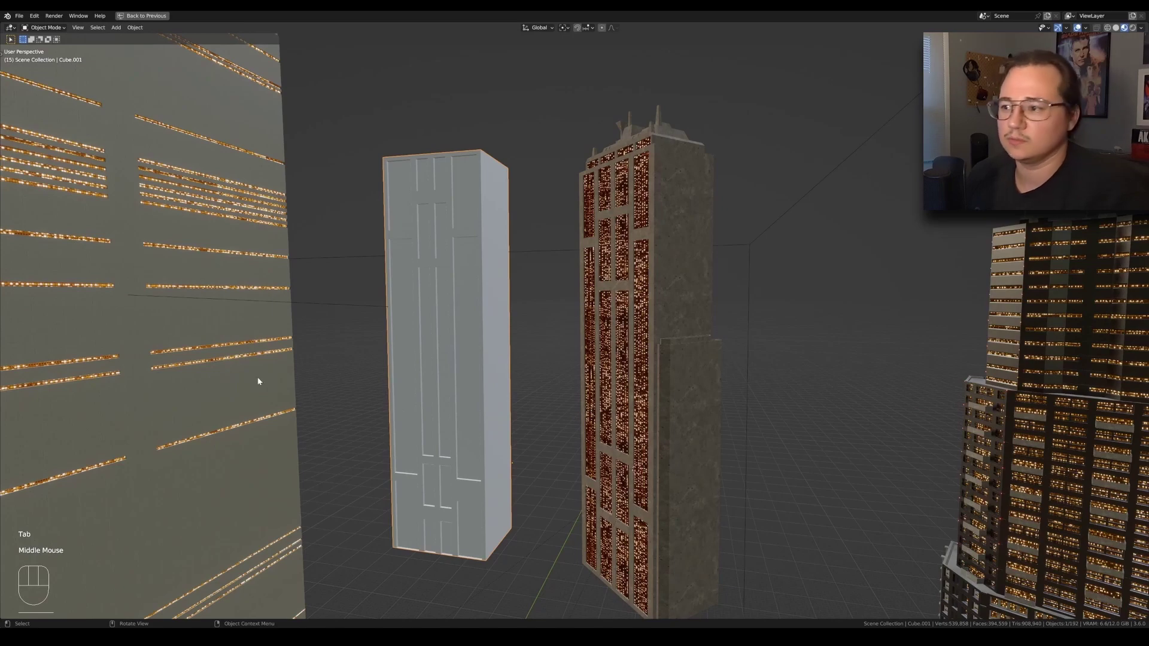
pyautogui.moveTo(544, 322); pyautogui.dragTo(686, 331, button='middle')
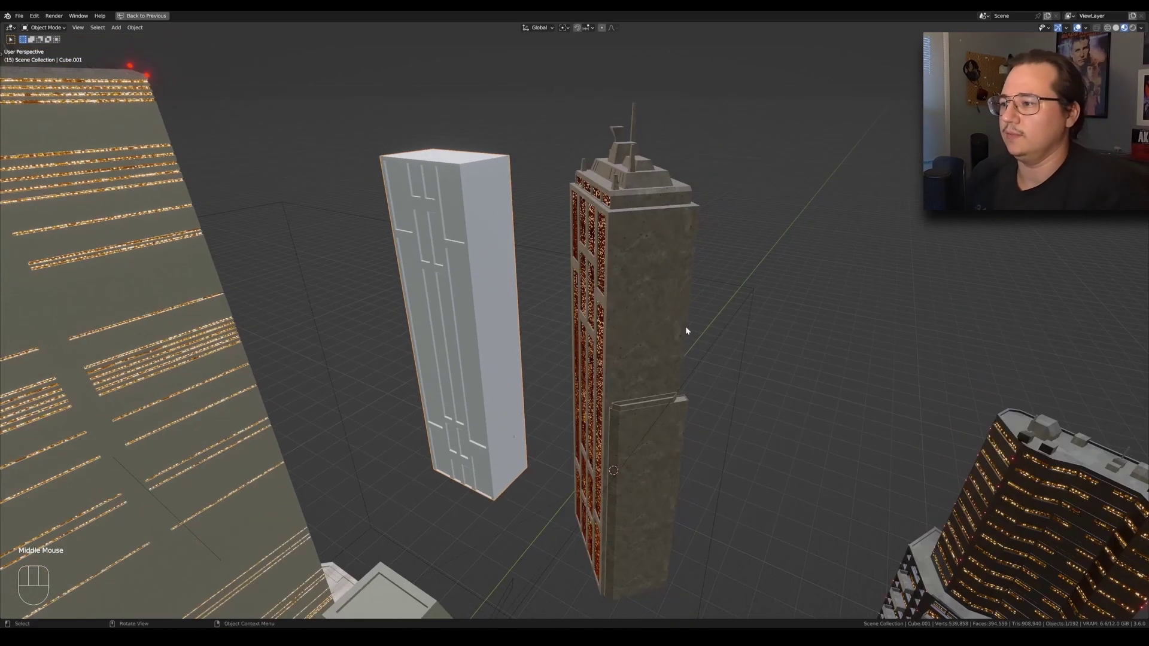
# Step: Enter Edit Mode on the new tower block and merge its roof faces into one face
pyautogui.scroll(2, 757, 358)
pyautogui.keyDown('shift'); pyautogui.moveTo(661, 436); pyautogui.dragTo(676, 485, button='middle'); pyautogui.keyUp('shift')
pyautogui.scroll(1, 706, 324)
pyautogui.scroll(-2, 706, 324)
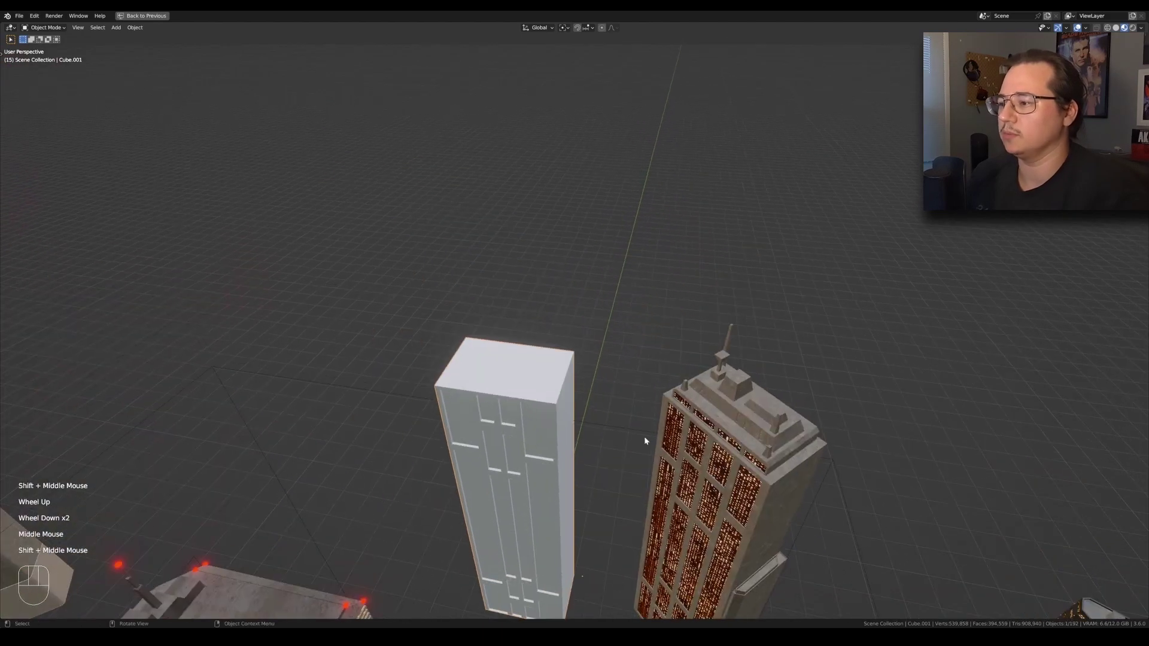
pyautogui.press('Tab')
pyautogui.keyDown('shift'); pyautogui.click(496, 345); pyautogui.keyUp('shift')
pyautogui.press('f')
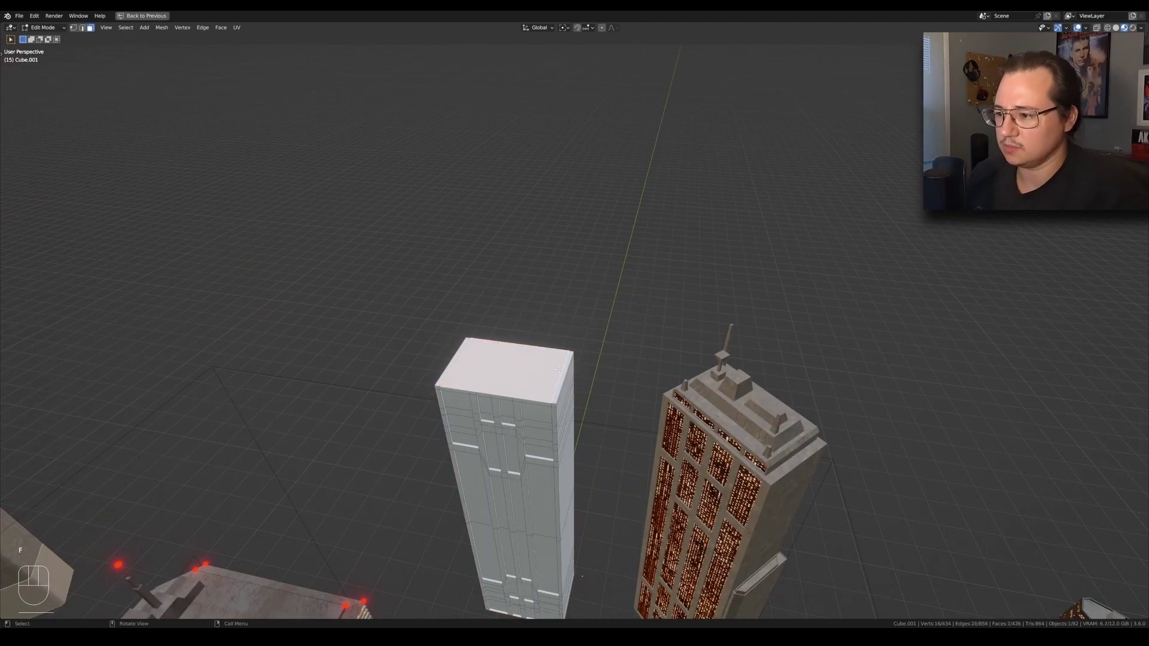
# Step: Extrude the roof face, inset it, and extrude the inset face to form a stepped roof
pyautogui.press('e')
pyautogui.rightClick(649, 384)
pyautogui.press('i')
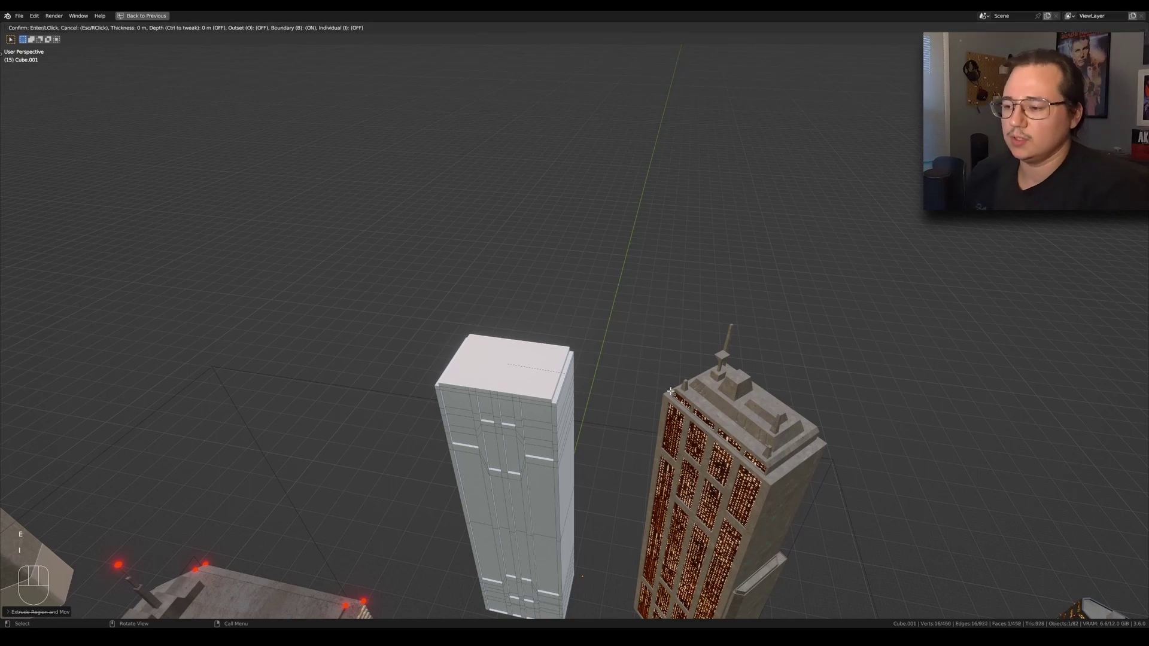
pyautogui.click(664, 388)
pyautogui.press('e')
pyautogui.rightClick(662, 386)
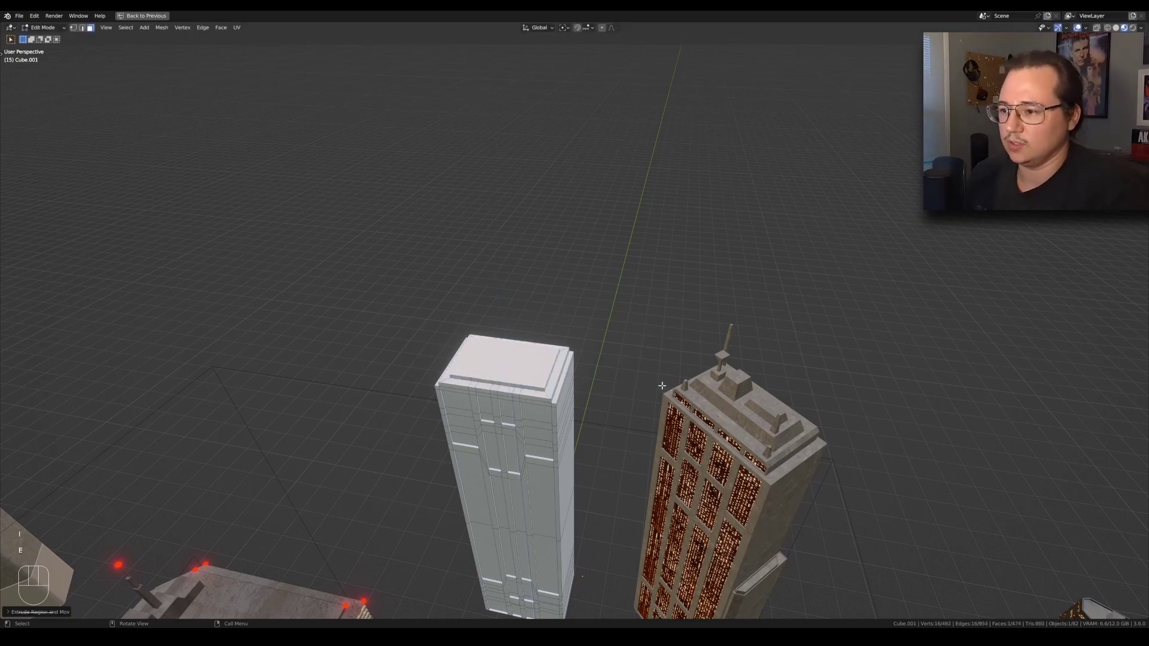
# Step: Scale the raised roof's top face to about 0.51 along Y so its long sides slope inward
pyautogui.press('s')
pyautogui.press('y')
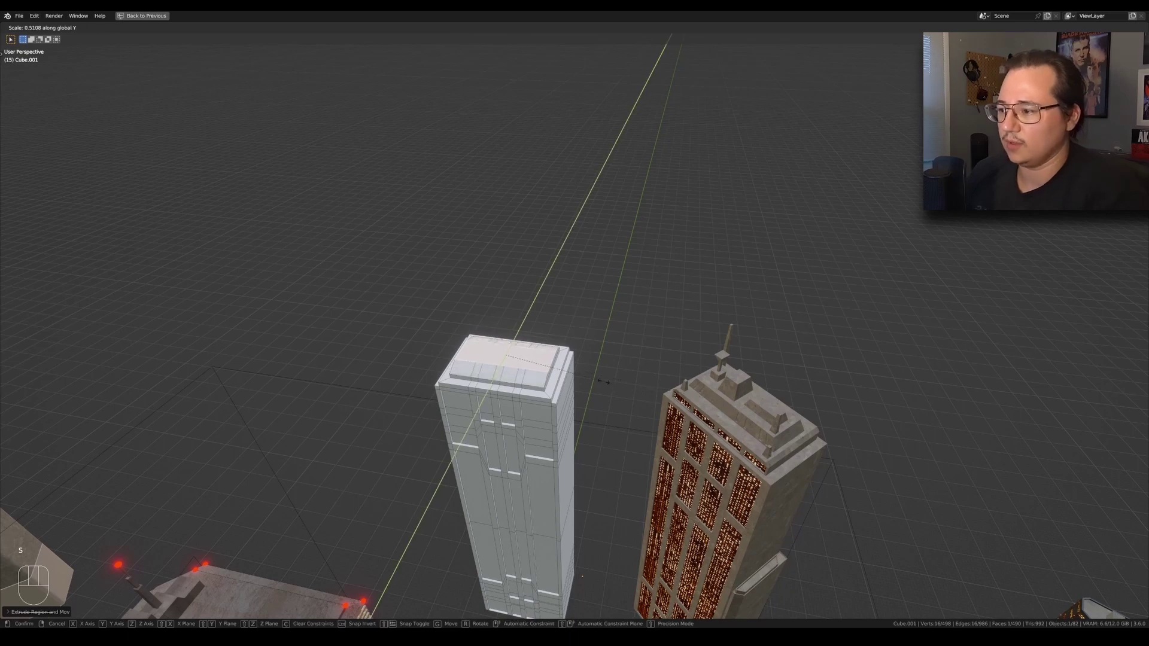
pyautogui.click(602, 381)
pyautogui.moveTo(603, 381); pyautogui.dragTo(643, 393, button='middle')
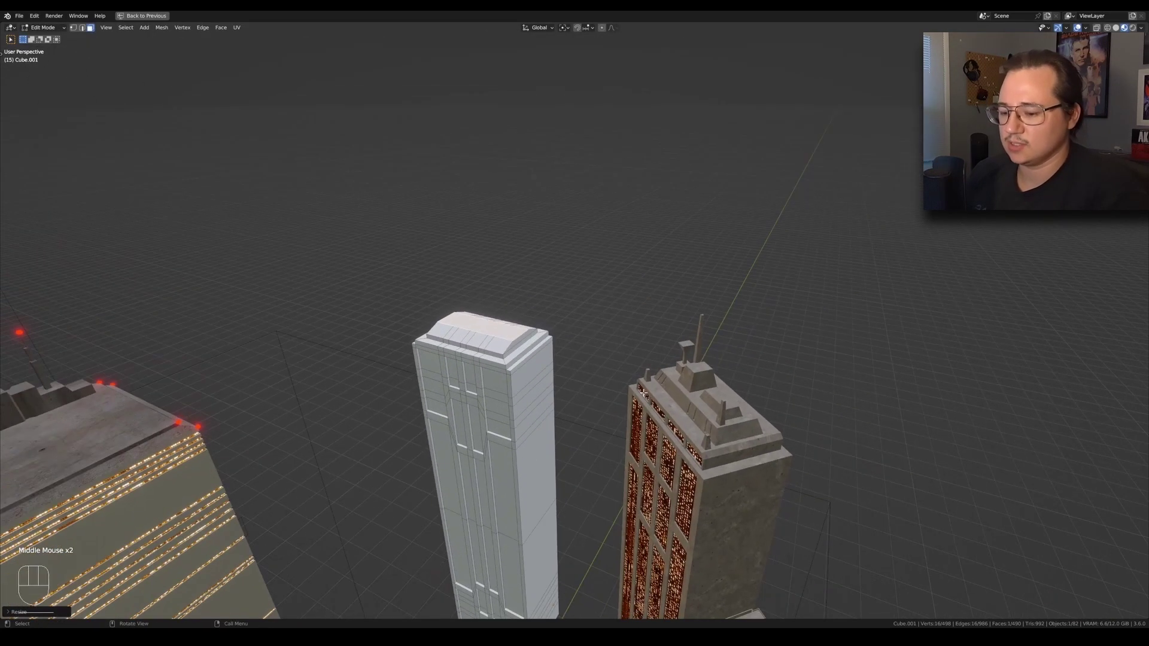
# Step: Duplicate the roof's top face in place and shape it into a smaller block by scaling it along X
pyautogui.hotkey('shift', 'd')
pyautogui.press('Escape')
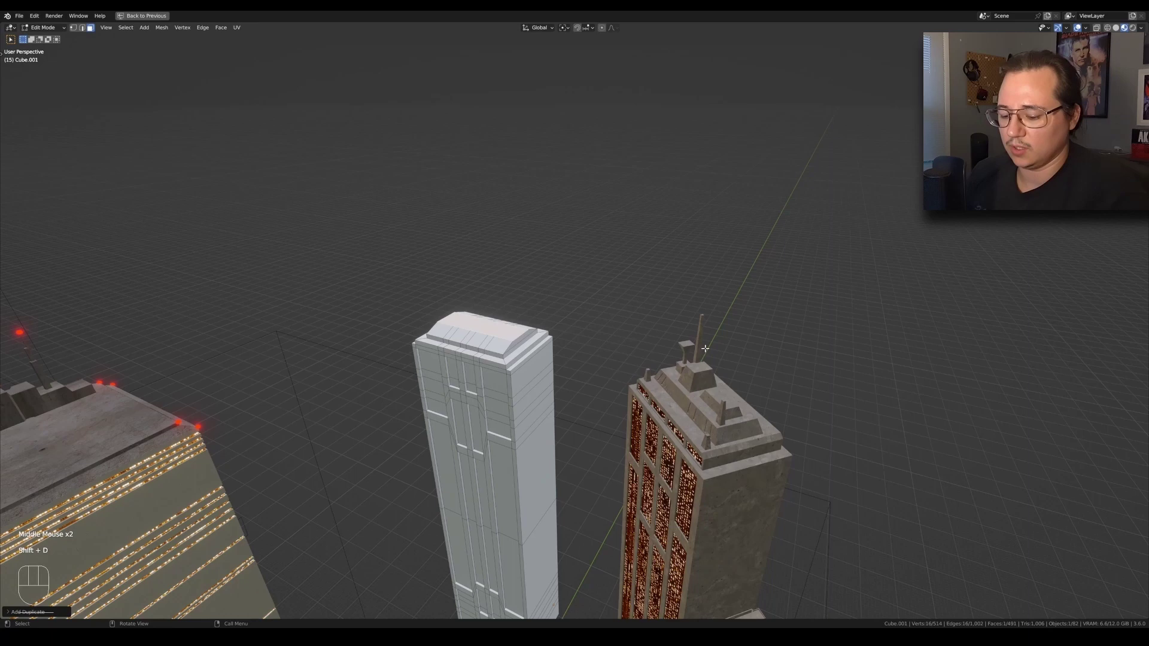
pyautogui.press('s')
pyautogui.press('x')
pyautogui.press('s')
pyautogui.middleClick(557, 325)
pyautogui.scroll(2, 556, 325)
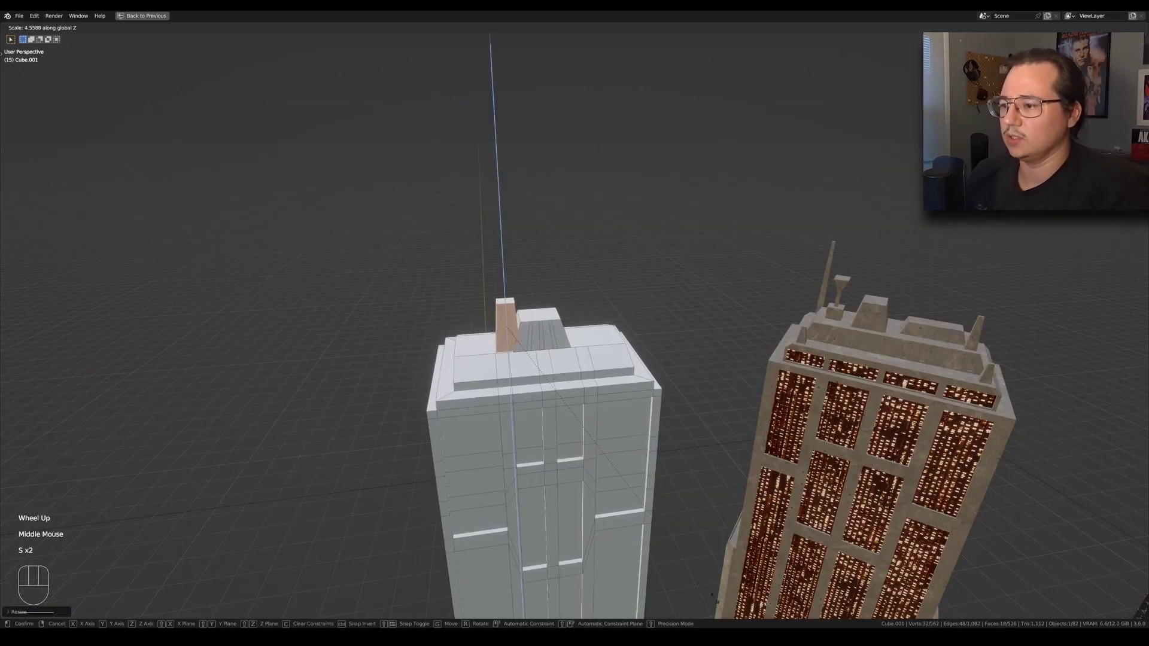
# Step: Stretch the narrow duplicated roof block along Z and move it along X toward the roof's end
pyautogui.click(792, 231)
pyautogui.press('g')
pyautogui.press('x')
pyautogui.click(774, 348)
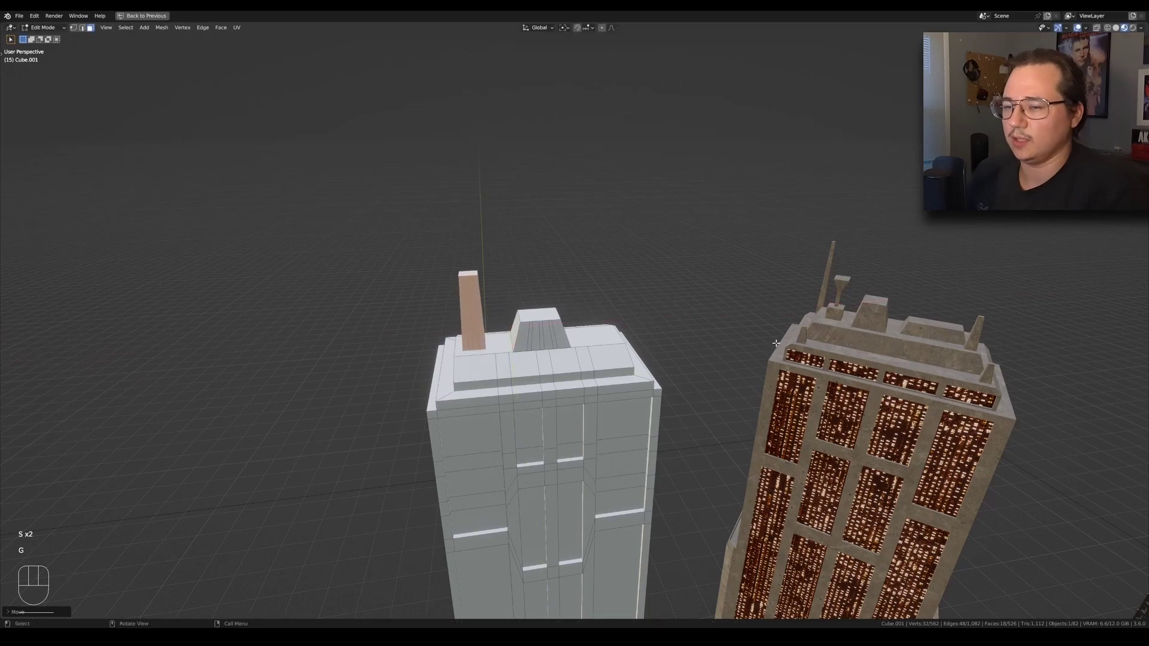
# Step: Resize and reposition the narrow roof block beside the central one, then return to Object Mode
pyautogui.press('s')
pyautogui.moveTo(597, 344); pyautogui.dragTo(590, 311, button='middle')
pyautogui.press('g')
pyautogui.press('g')
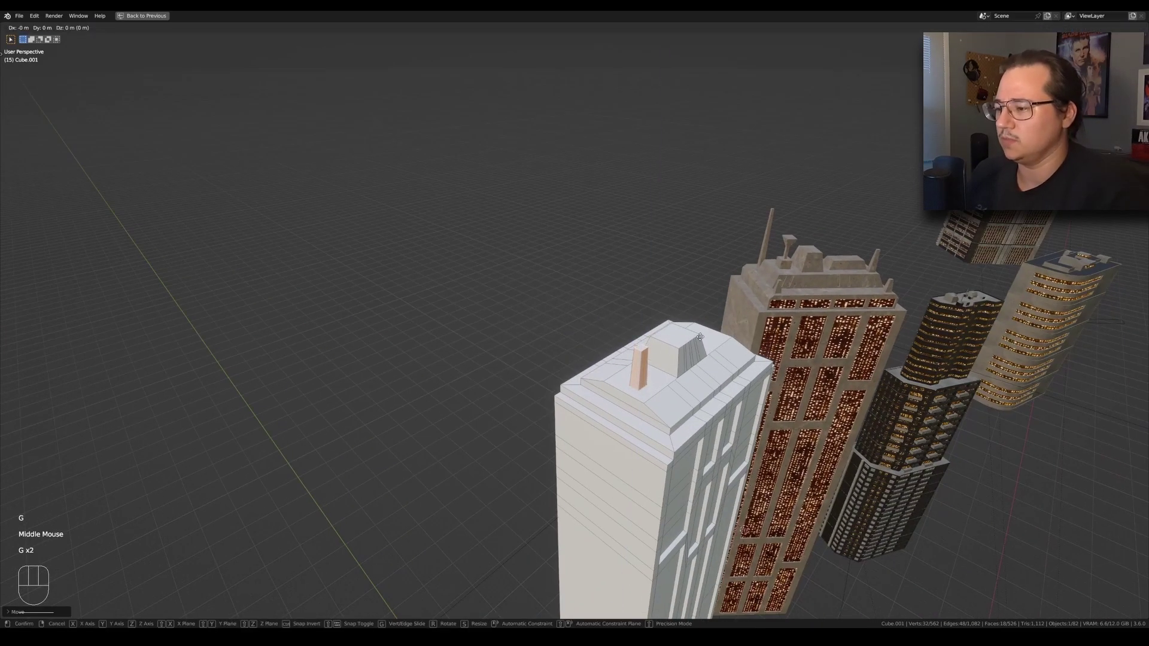
pyautogui.scroll(-3, 759, 320)
pyautogui.scroll(1, 759, 321)
pyautogui.press('Tab')
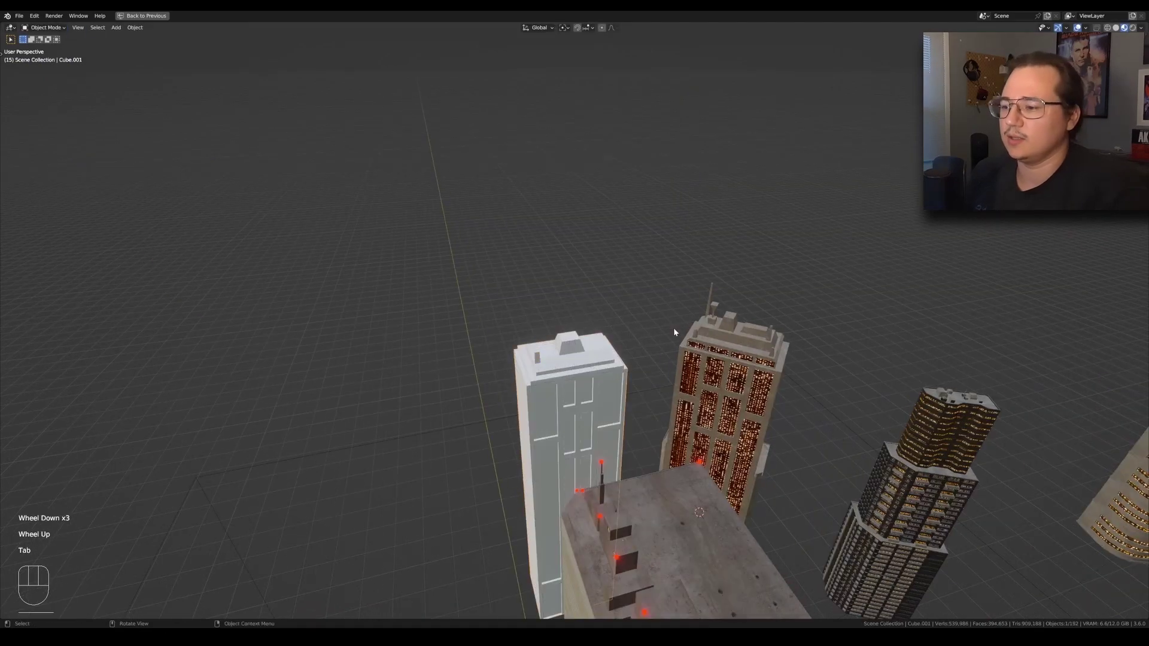
# Step: Delete the demonstration tower from the city scene
pyautogui.moveTo(718, 323); pyautogui.dragTo(760, 320, button='middle')
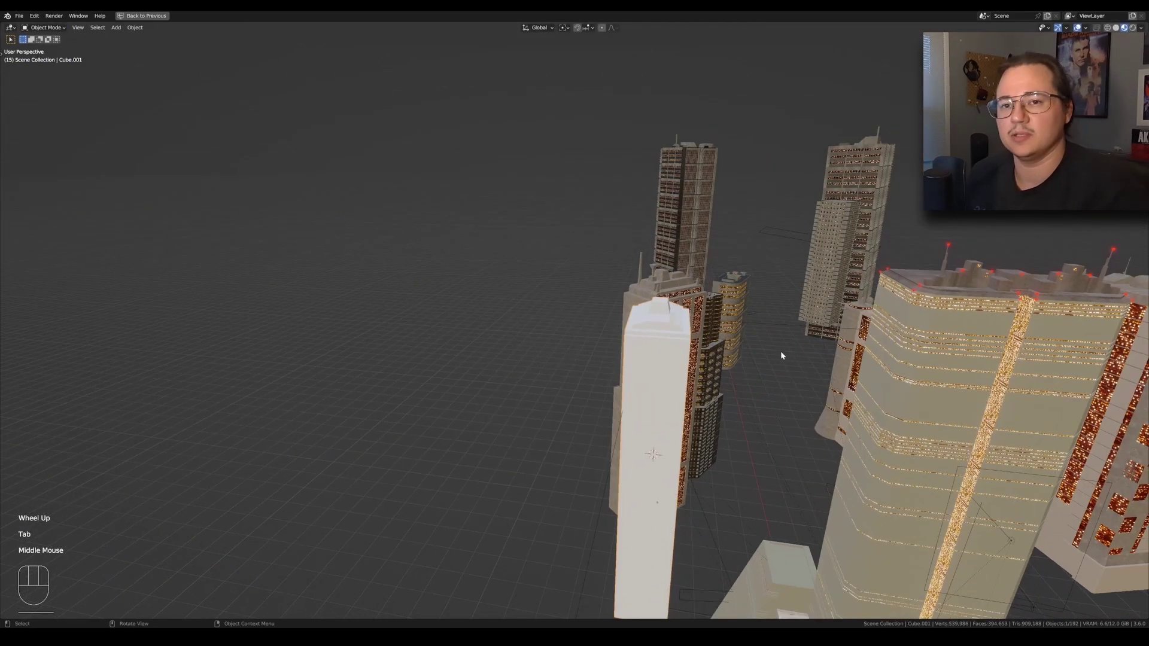
pyautogui.moveTo(776, 347); pyautogui.dragTo(757, 340, button='middle')
pyautogui.press('z')
pyautogui.press('x')
# Step: Examine the large central tower's rooftop structures, window strips and stepped base, selecting the base object
pyautogui.scroll(1, 756, 340)
pyautogui.keyDown('shift'); pyautogui.moveTo(757, 340); pyautogui.dragTo(760, 392, button='middle'); pyautogui.keyUp('shift')
pyautogui.scroll(1, 700, 341)
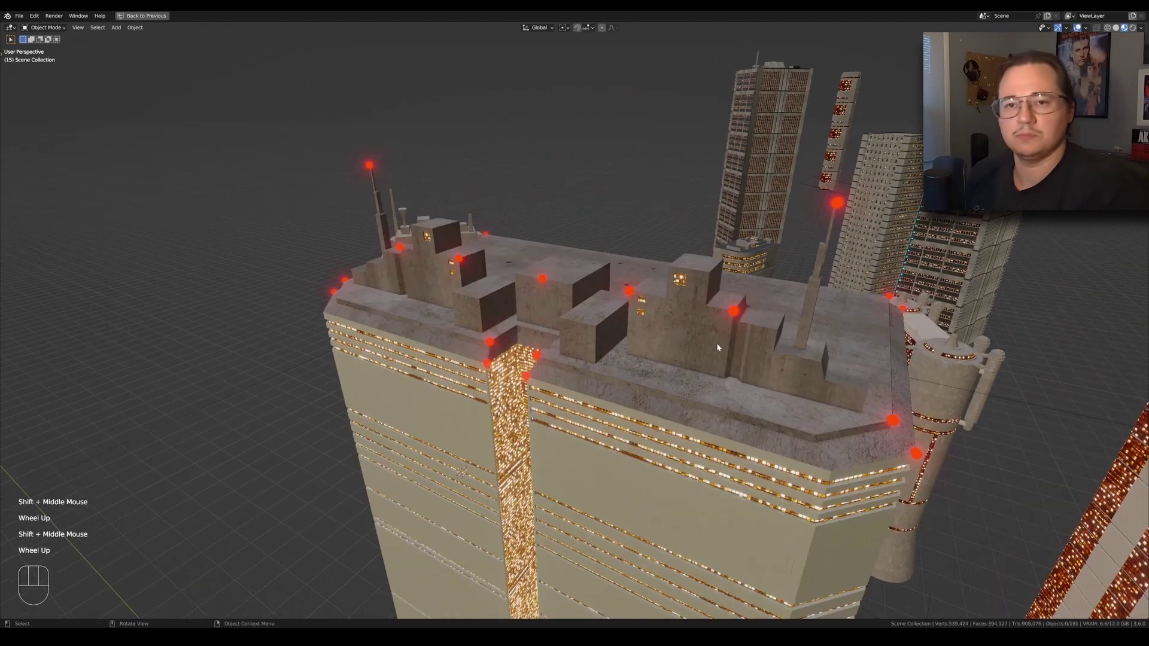
pyautogui.scroll(-2, 716, 343)
pyautogui.keyDown('shift'); pyautogui.moveTo(717, 342); pyautogui.dragTo(725, 429, button='middle'); pyautogui.keyUp('shift')
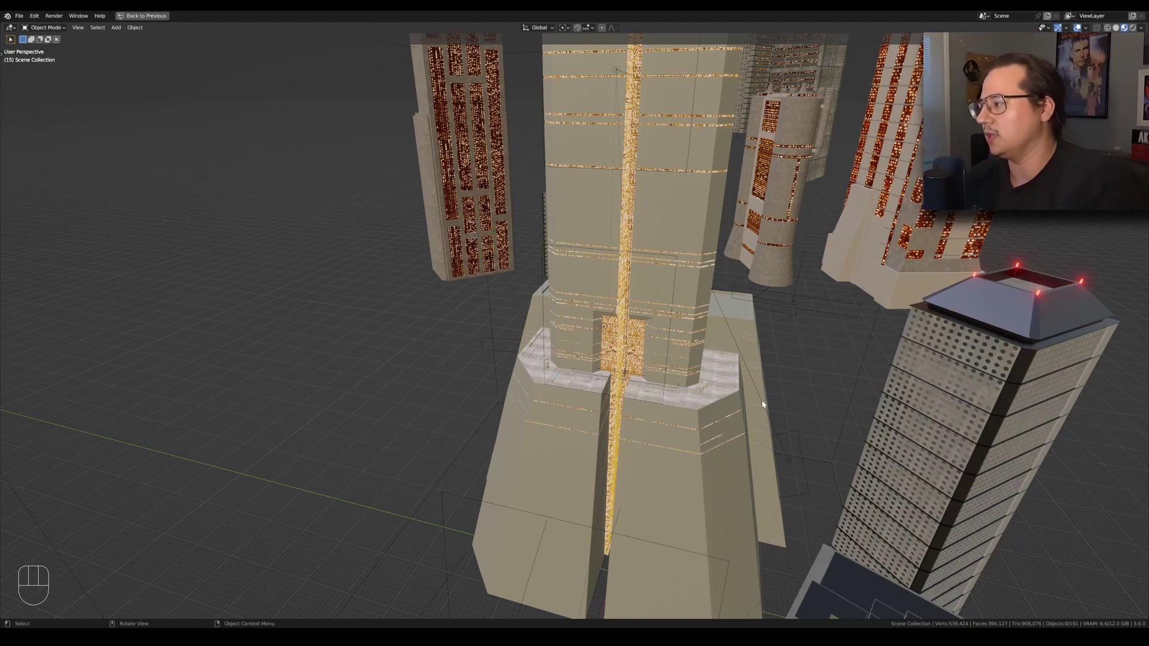
pyautogui.moveTo(716, 389); pyautogui.dragTo(493, 408, button='middle')
pyautogui.click(585, 408)
pyautogui.moveTo(585, 408); pyautogui.dragTo(587, 455, button='middle')
pyautogui.click(623, 402)
pyautogui.scroll(2, 580, 502)
pyautogui.keyDown('shift'); pyautogui.moveTo(586, 455); pyautogui.dragTo(592, 412, button='middle'); pyautogui.keyUp('shift')
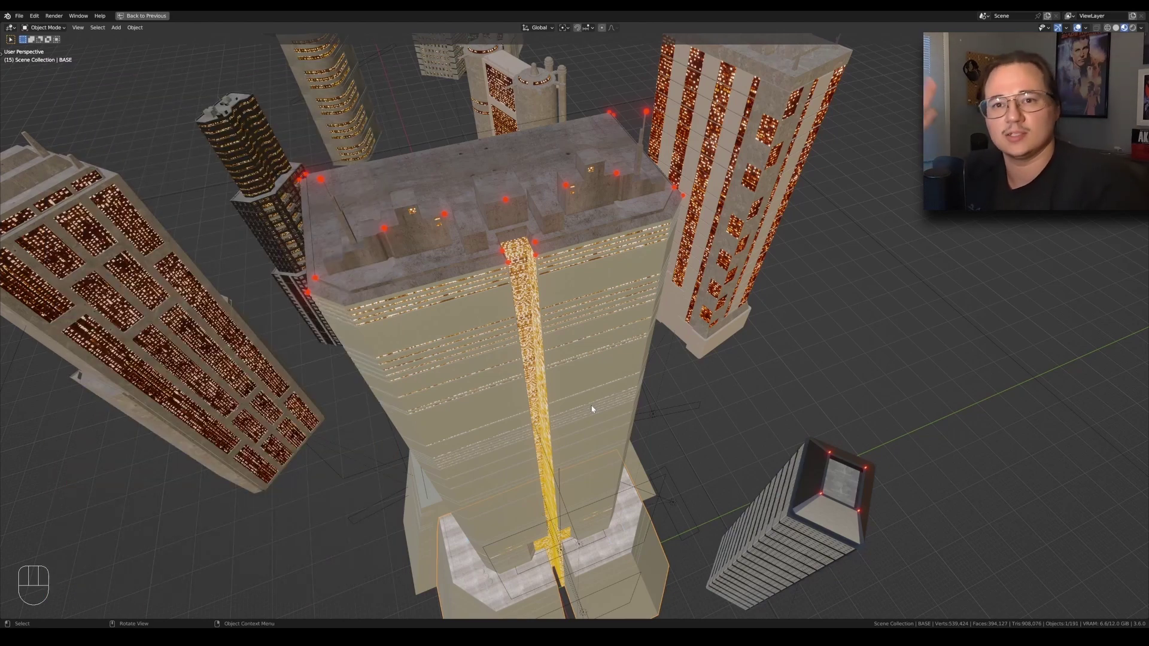
pyautogui.moveTo(624, 261); pyautogui.dragTo(658, 311, button='middle')
pyautogui.scroll(2, 658, 311)
pyautogui.scroll(2, 705, 379)
pyautogui.keyDown('shift'); pyautogui.moveTo(658, 312); pyautogui.dragTo(605, 410, button='middle'); pyautogui.keyUp('shift')
pyautogui.keyDown('shift'); pyautogui.moveTo(604, 409); pyautogui.dragTo(601, 345, button='middle'); pyautogui.keyUp('shift')
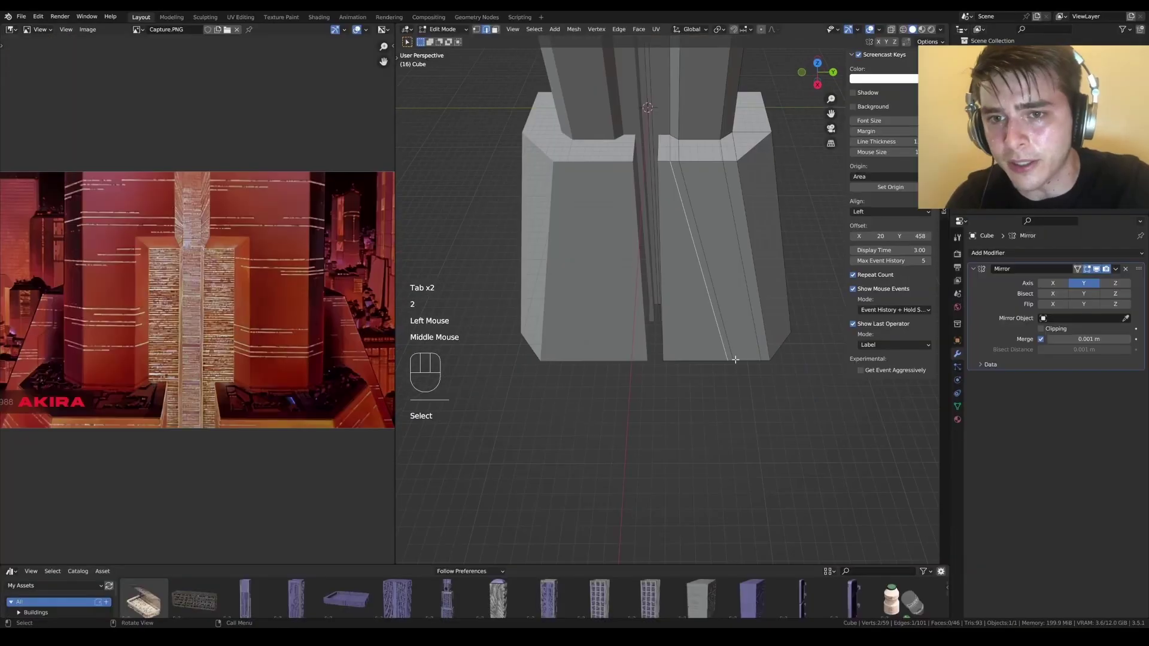
# Step: Slide the edge on the pedestal's front and select an edge beside the ledge's inner corner
pyautogui.click(683, 361)
pyautogui.press('g')
pyautogui.press('g')
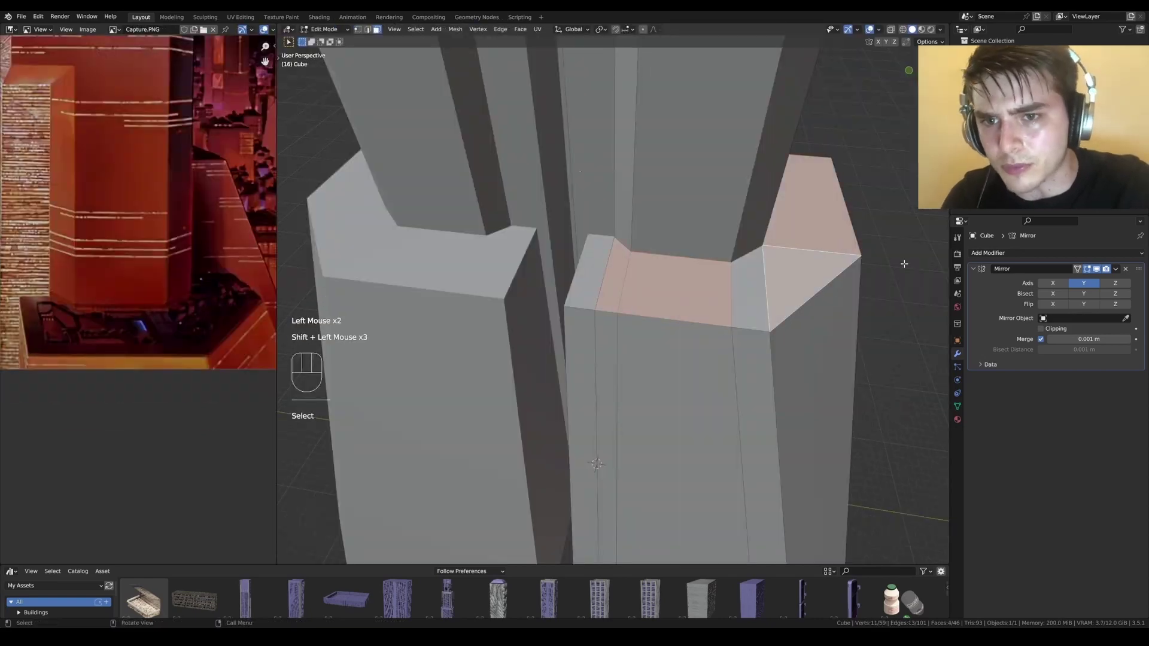
pyautogui.press('2')
pyautogui.click(601, 276)
pyautogui.scroll(-2, 601, 276)
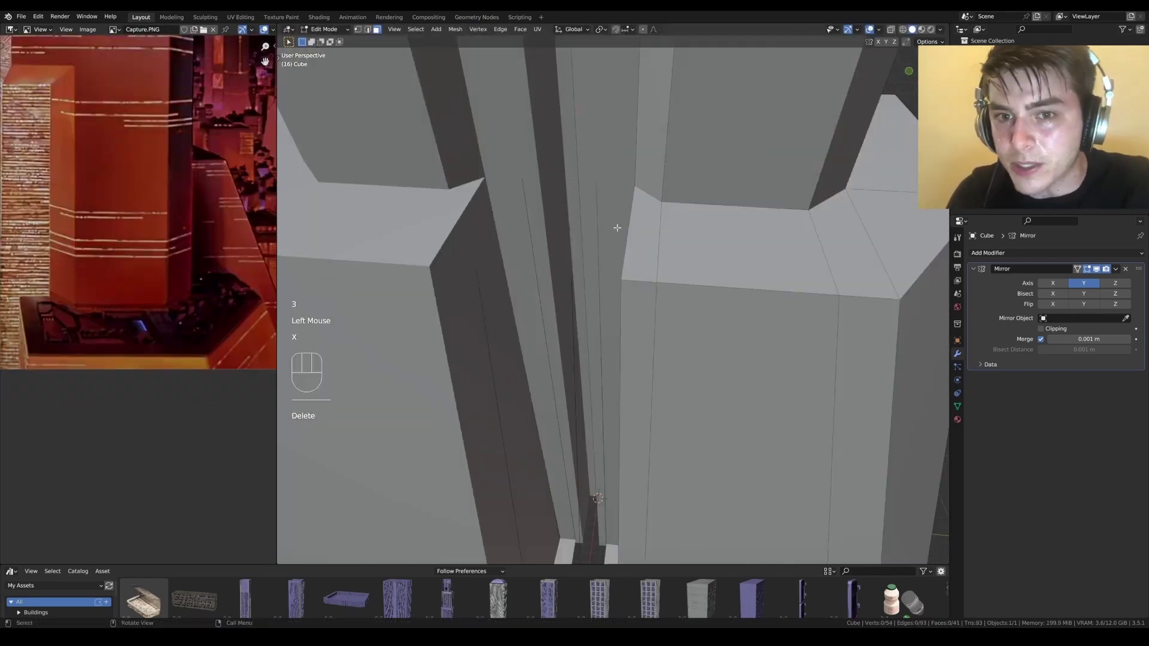
# Step: Delete the pedestal's unwanted inner faces beside the central slot
pyautogui.click(730, 345)
pyautogui.keyDown('shift'); pyautogui.moveTo(731, 346); pyautogui.dragTo(622, 515, button='middle'); pyautogui.keyUp('shift')
pyautogui.hotkey('ctrl', 'z')
pyautogui.press('x')
pyautogui.scroll(3, 650, 523)
# Step: Try to fill a face between the selected vertices beside the pedestal's central slot
pyautogui.press('1')
pyautogui.click(559, 354)
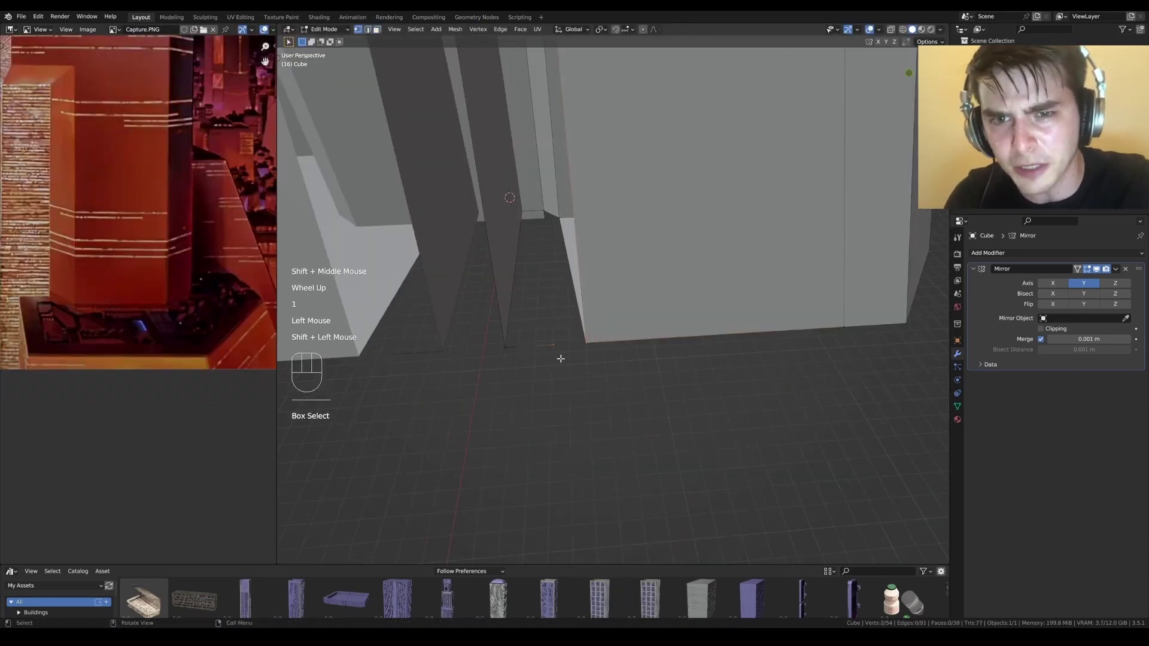
pyautogui.keyDown('shift'); pyautogui.click(607, 249); pyautogui.keyUp('shift')
pyautogui.moveTo(608, 249); pyautogui.dragTo(851, 249, button='middle')
pyautogui.scroll(-4, 851, 248)
pyautogui.press('f')
pyautogui.hotkey('ctrl', 'z')
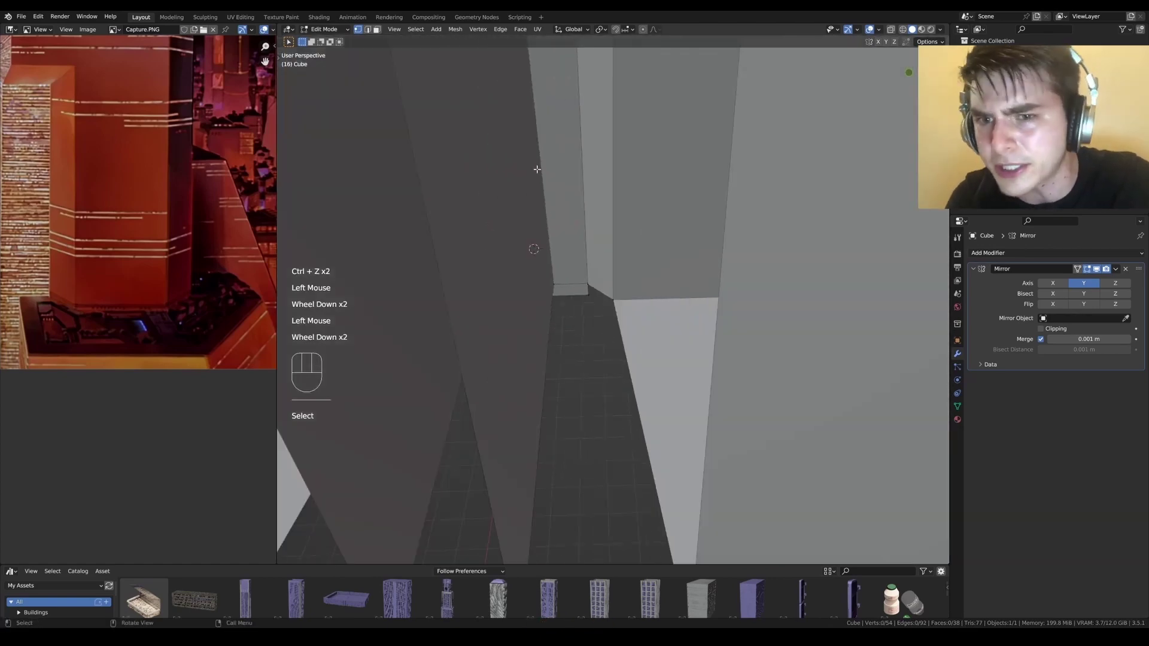
# Step: Try to move the selected vertices next to the pedestal's central slot
pyautogui.keyDown('shift'); pyautogui.click(624, 315); pyautogui.keyUp('shift')
pyautogui.scroll(-1, 624, 314)
pyautogui.moveTo(624, 315)
pyautogui.mouseDown(button='middle')
pyautogui.moveTo(536, 269)
pyautogui.moveTo(613, 333)
pyautogui.mouseUp(button='middle')
pyautogui.press('g')
pyautogui.click(624, 315)
pyautogui.hotkey('ctrl', 'z')
# Step: Extrude the selected base geometry about 1.74 m along its normal
pyautogui.press('KP_7')
pyautogui.click(902, 30)
pyautogui.scroll(6, 771, 293)
pyautogui.press('g')
pyautogui.press('e')
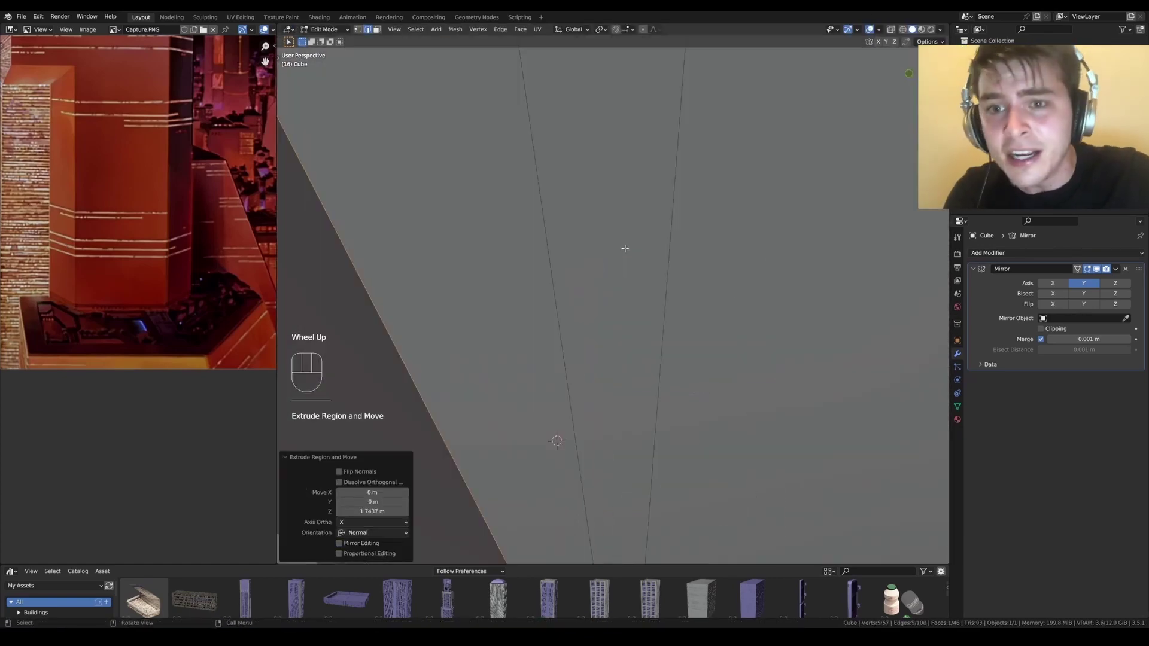
# Step: Slide the base vertices along their edges, then merge vertices across the whole mesh
pyautogui.press('1')
pyautogui.press('g')
pyautogui.press('g')
pyautogui.scroll(-2, 654, 225)
pyautogui.press('a')
pyautogui.press('m')
pyautogui.scroll(2, 644, 321)
pyautogui.press('3')
pyautogui.moveTo(644, 322); pyautogui.dragTo(628, 347, button='middle')
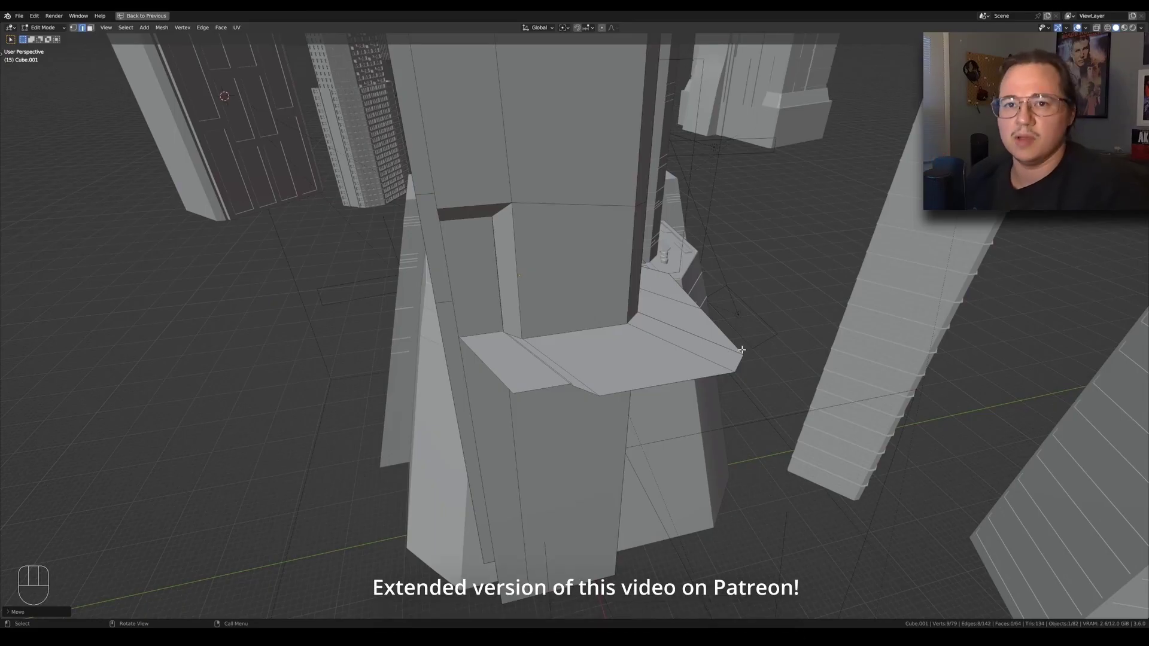
# Step: Select a vertex at the outer corner of the large tower's base ledge and move it along X
pyautogui.moveTo(753, 368); pyautogui.dragTo(768, 445, button='middle')
pyautogui.press('1')
pyautogui.click(771, 448)
pyautogui.press('g')
pyautogui.press('x')
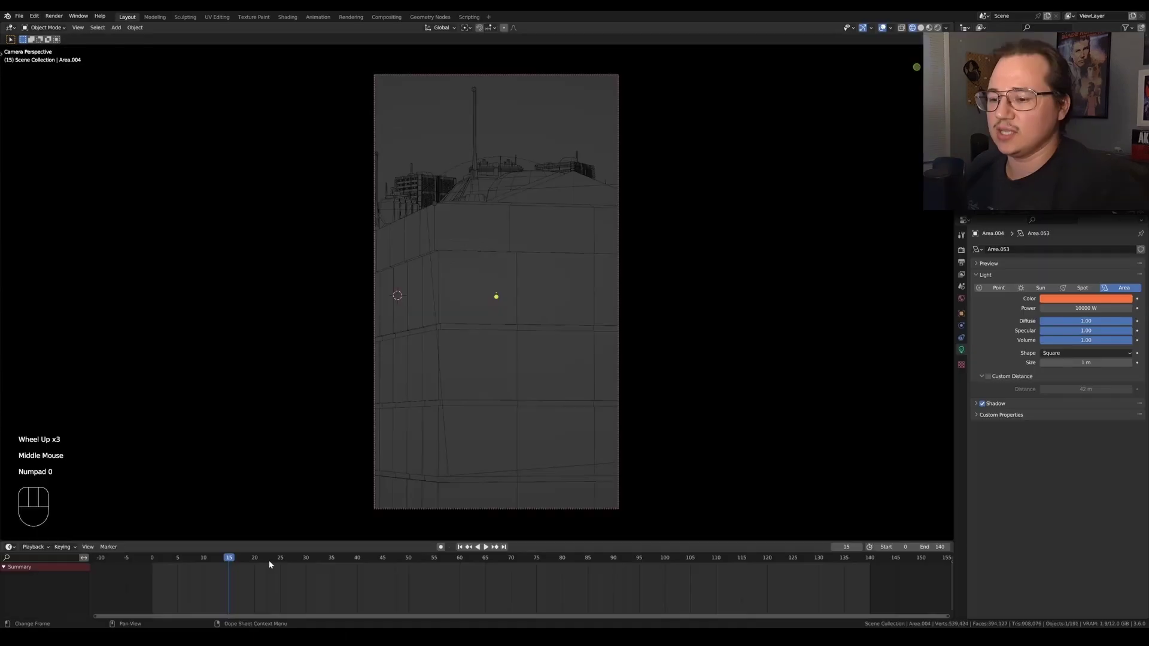
# Step: Scrub the camera view to frame 56 and switch it to Rendered shading
pyautogui.moveTo(269, 564); pyautogui.dragTo(438, 566)
pyautogui.click(937, 28)
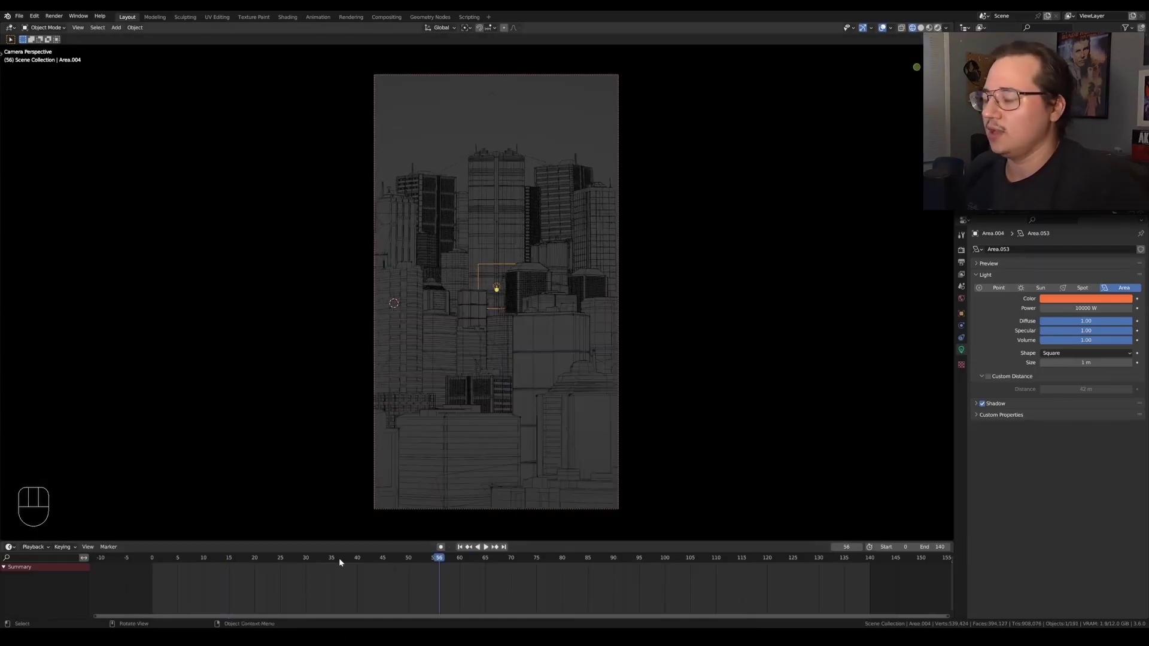
pyautogui.click(504, 462)
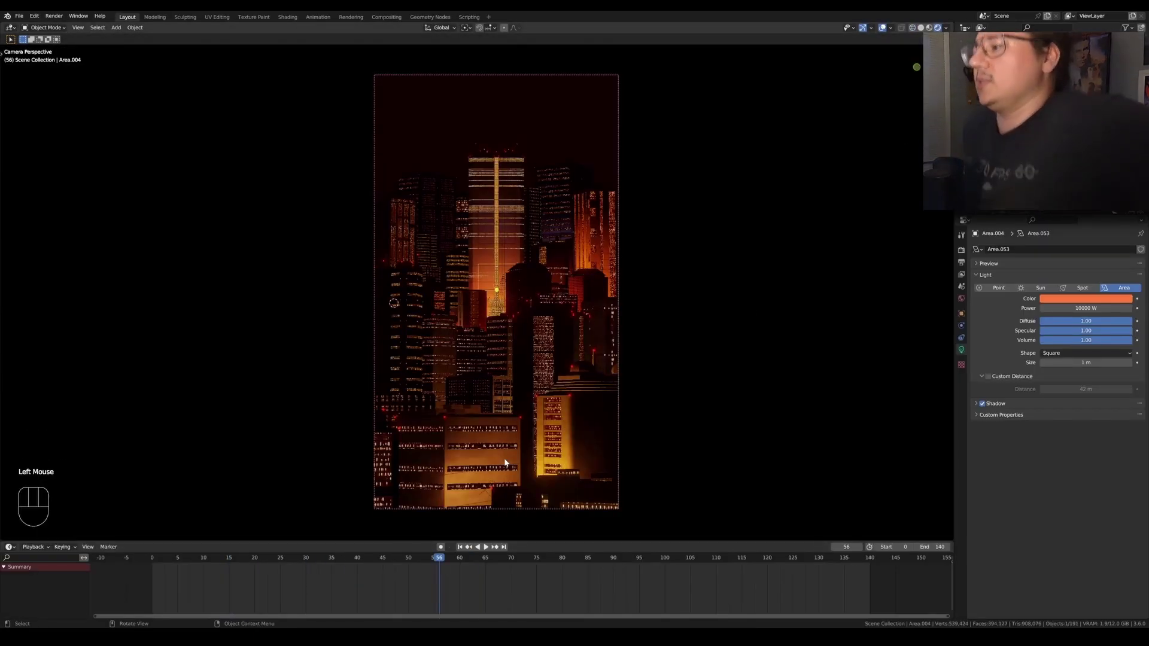
# Step: Scrub the rendered animation back to frame 29, collapse the Empty.001 hierarchy, and advance to frame 109
pyautogui.moveTo(397, 559); pyautogui.dragTo(334, 561)
pyautogui.click(301, 561)
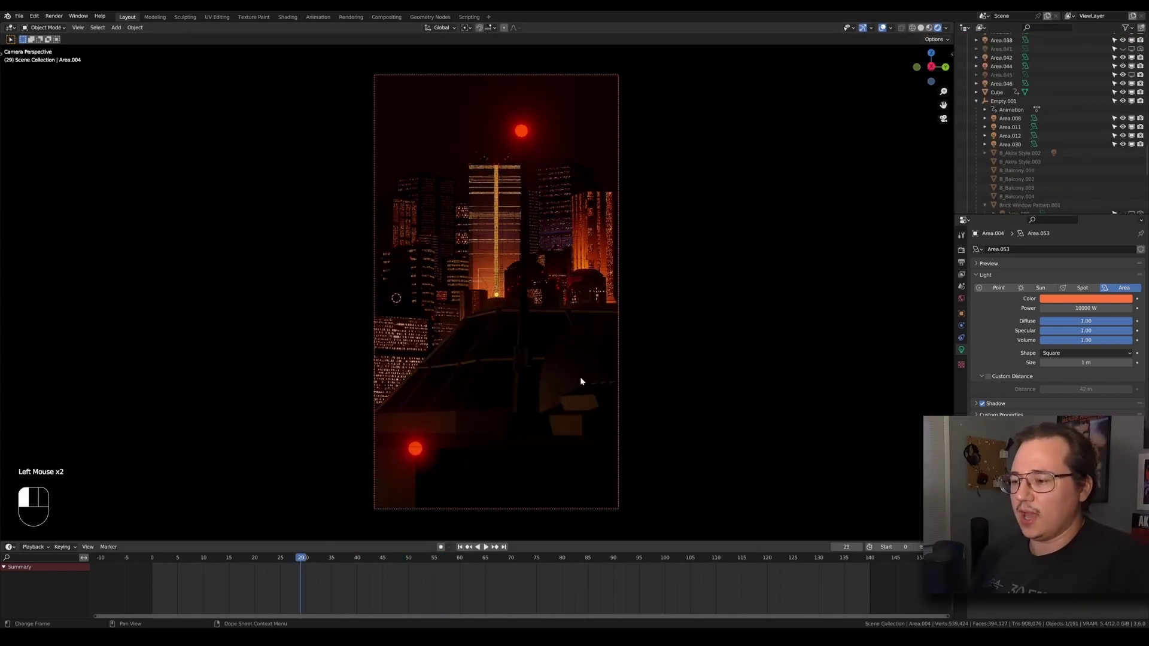
pyautogui.moveTo(333, 561)
pyautogui.mouseDown()
pyautogui.moveTo(317, 561)
pyautogui.moveTo(341, 560)
pyautogui.mouseUp()
pyautogui.click(976, 101)
pyautogui.scroll(-2, 1040, 163)
pyautogui.moveTo(383, 562); pyautogui.dragTo(710, 566)
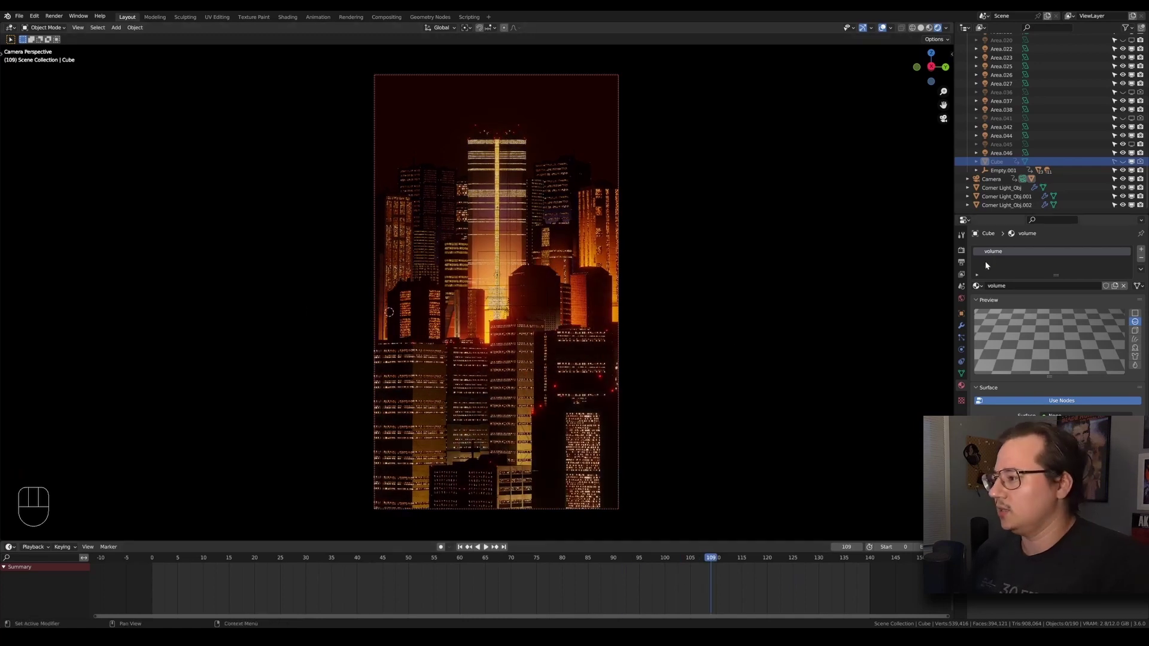
# Step: Enable Ambient Occlusion and Bloom in the Eevee render settings and scrub back to frame 55
pyautogui.click(961, 250)
pyautogui.click(961, 262)
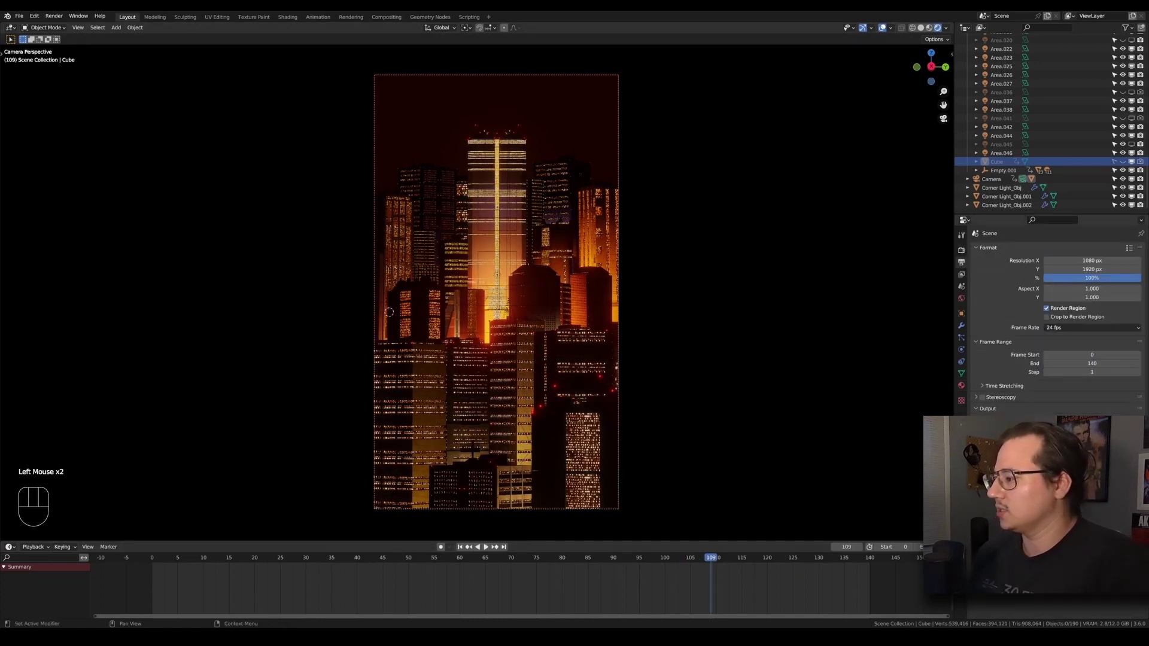
pyautogui.click(961, 250)
pyautogui.click(982, 310)
pyautogui.click(981, 375)
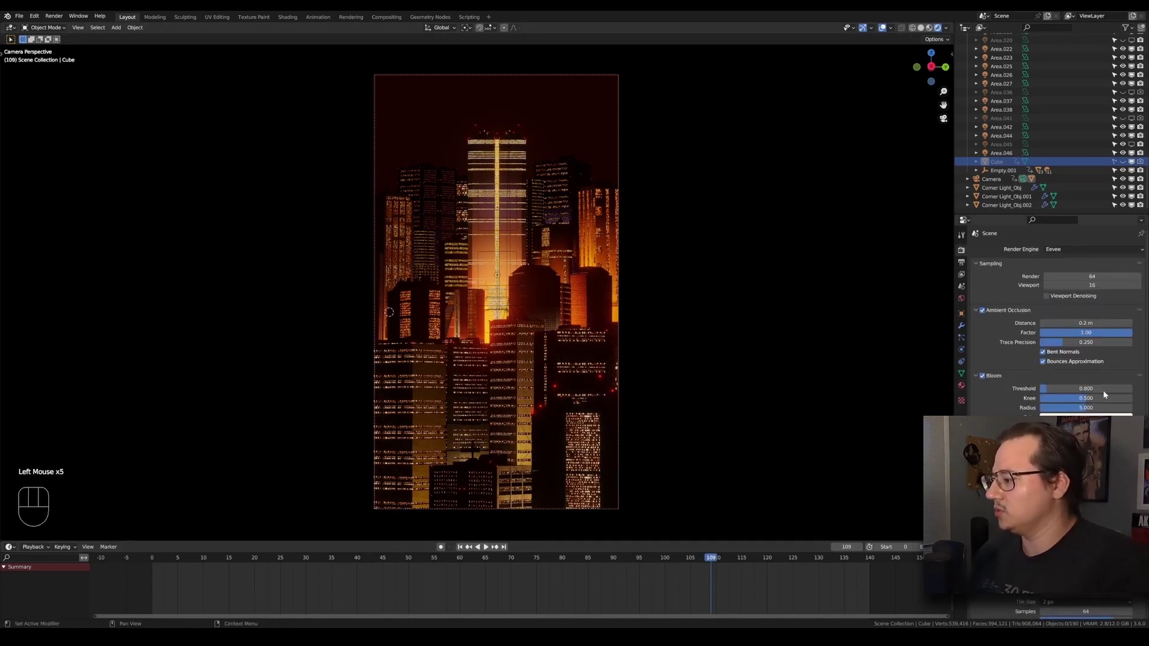
pyautogui.moveTo(682, 560); pyautogui.dragTo(436, 551)
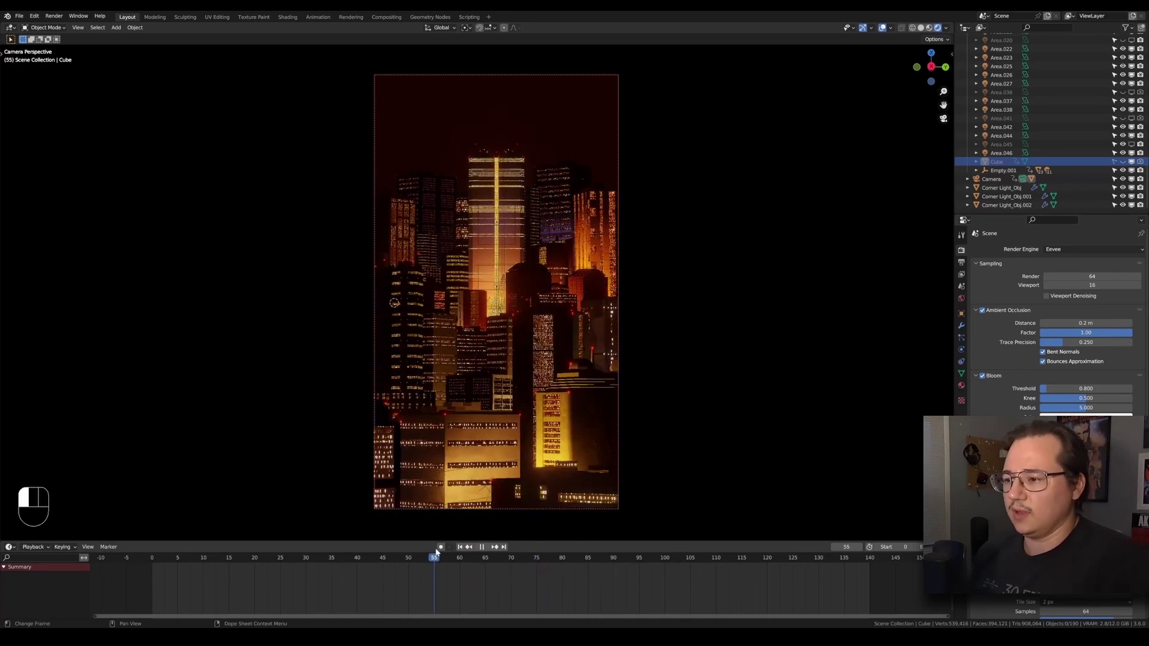
# Step: Select the area light Area.022, frame it outside the camera view, show its light settings and examine its placement beside the tower
pyautogui.click(503, 400)
pyautogui.press('KP_0')
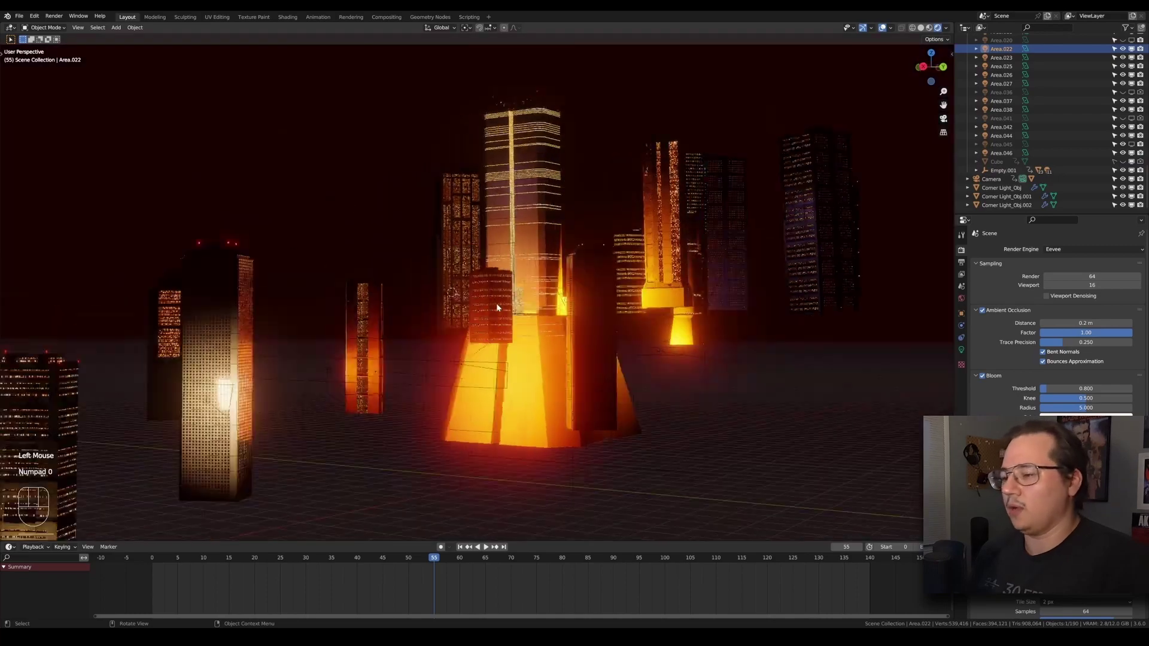
pyautogui.press('KP_Decimal')
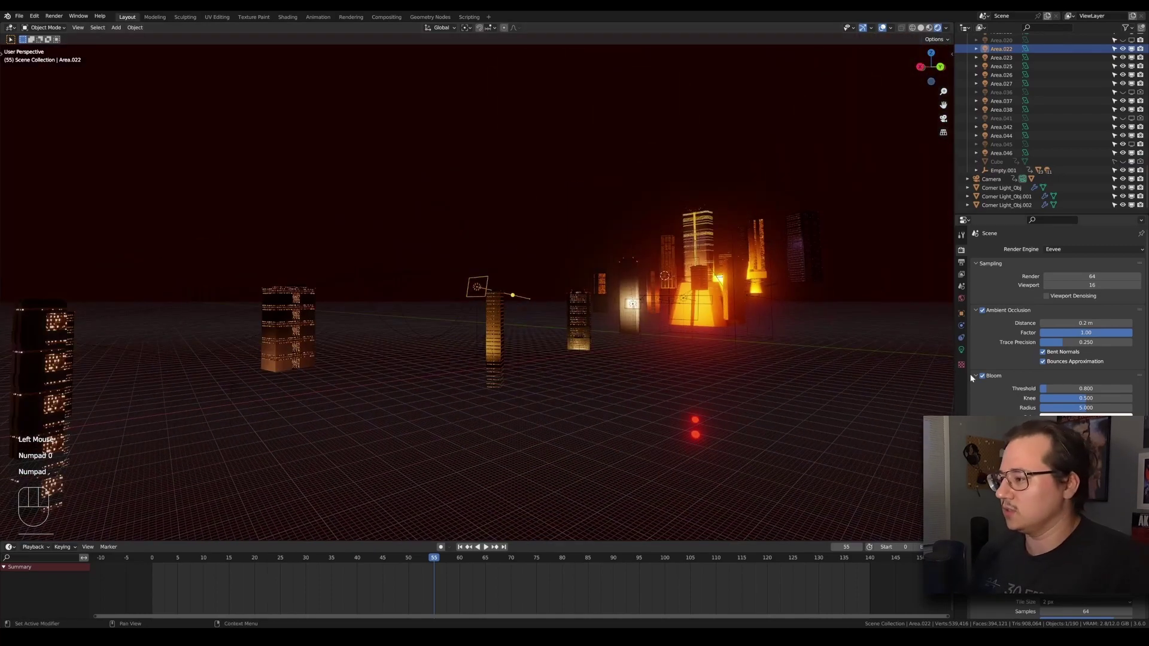
pyautogui.click(960, 348)
pyautogui.scroll(2, 574, 336)
pyautogui.moveTo(555, 310); pyautogui.dragTo(539, 333, button='middle')
pyautogui.scroll(3, 573, 337)
pyautogui.scroll(-1, 539, 332)
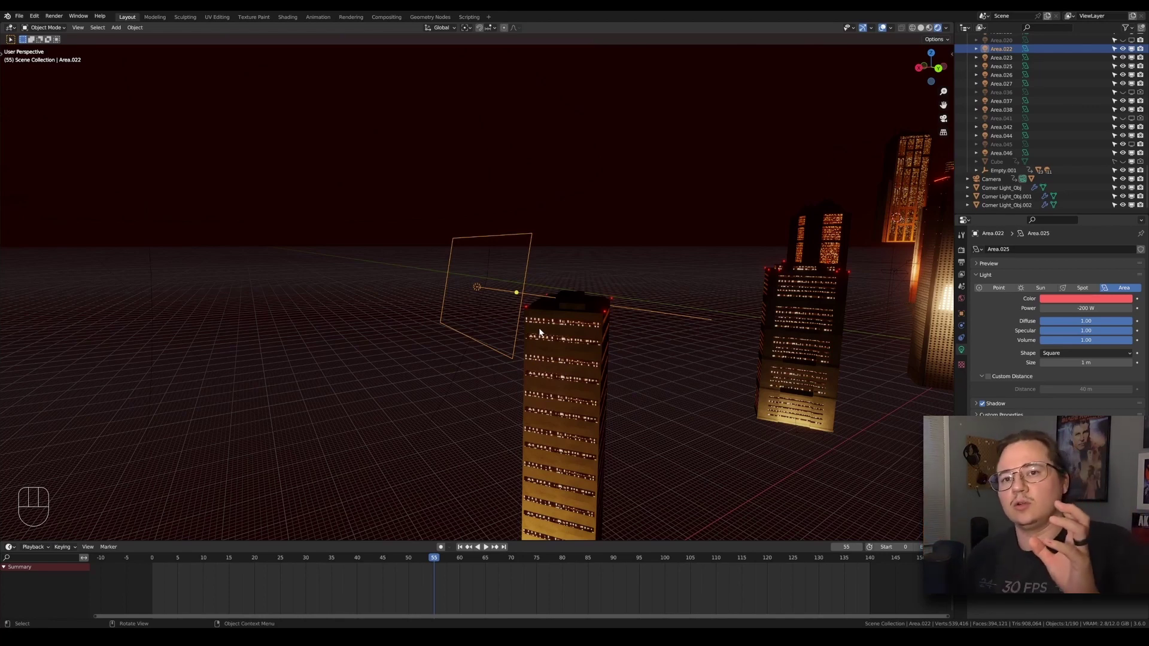
pyautogui.moveTo(539, 333); pyautogui.dragTo(686, 369, button='middle')
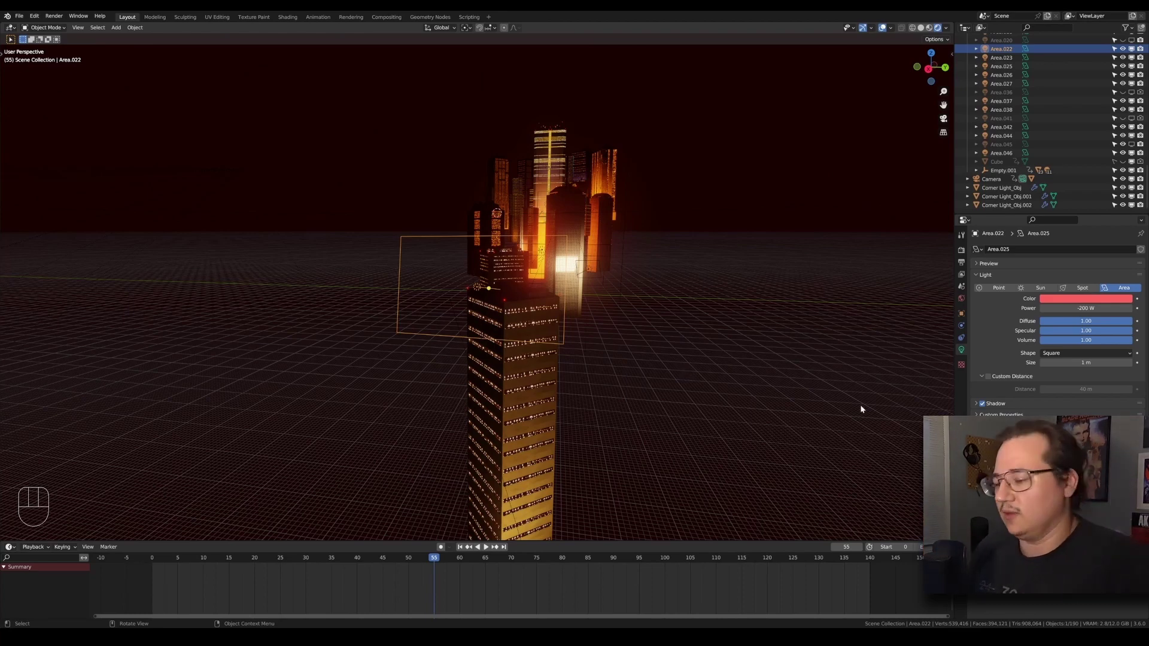
pyautogui.moveTo(585, 439); pyautogui.dragTo(566, 351, button='middle')
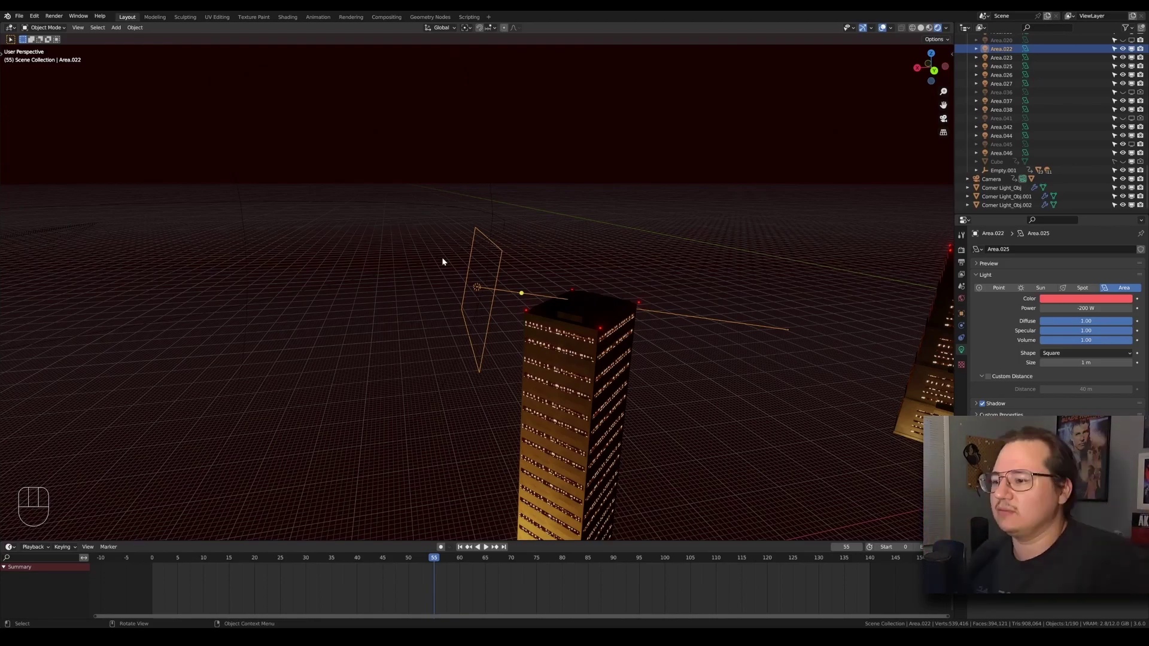
# Step: Center the view on the selected area light and examine its direction and distance from the tower on several sides
pyautogui.press('KP_Decimal')
pyautogui.scroll(2, 529, 307)
pyautogui.moveTo(529, 307); pyautogui.dragTo(589, 318, button='middle')
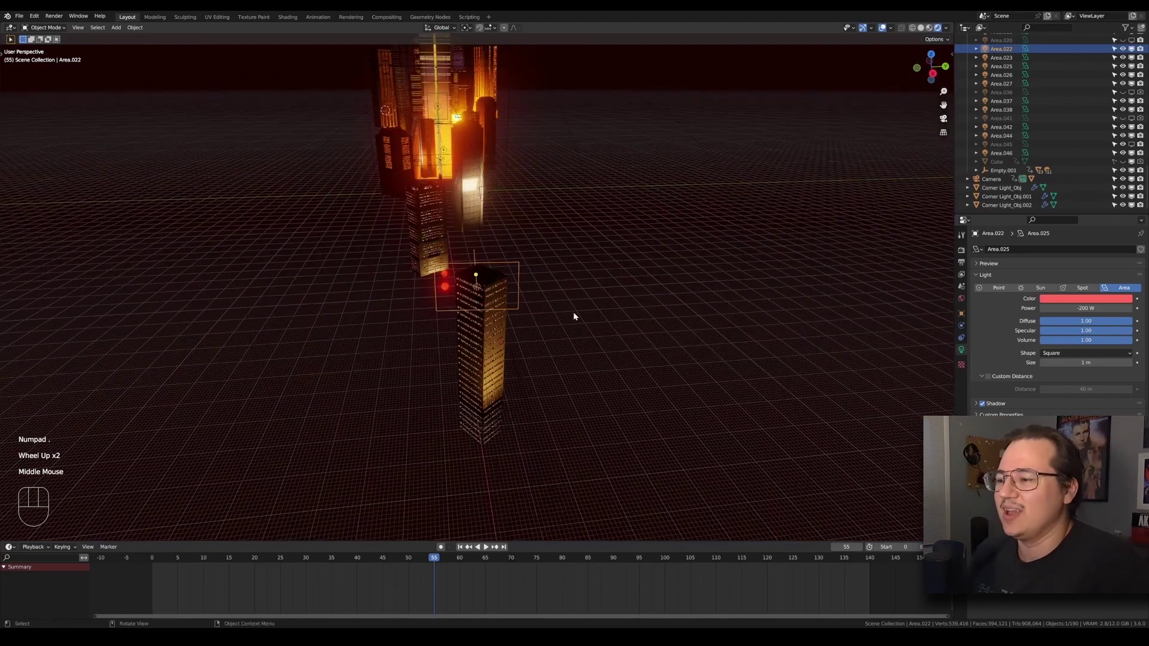
pyautogui.scroll(1, 533, 315)
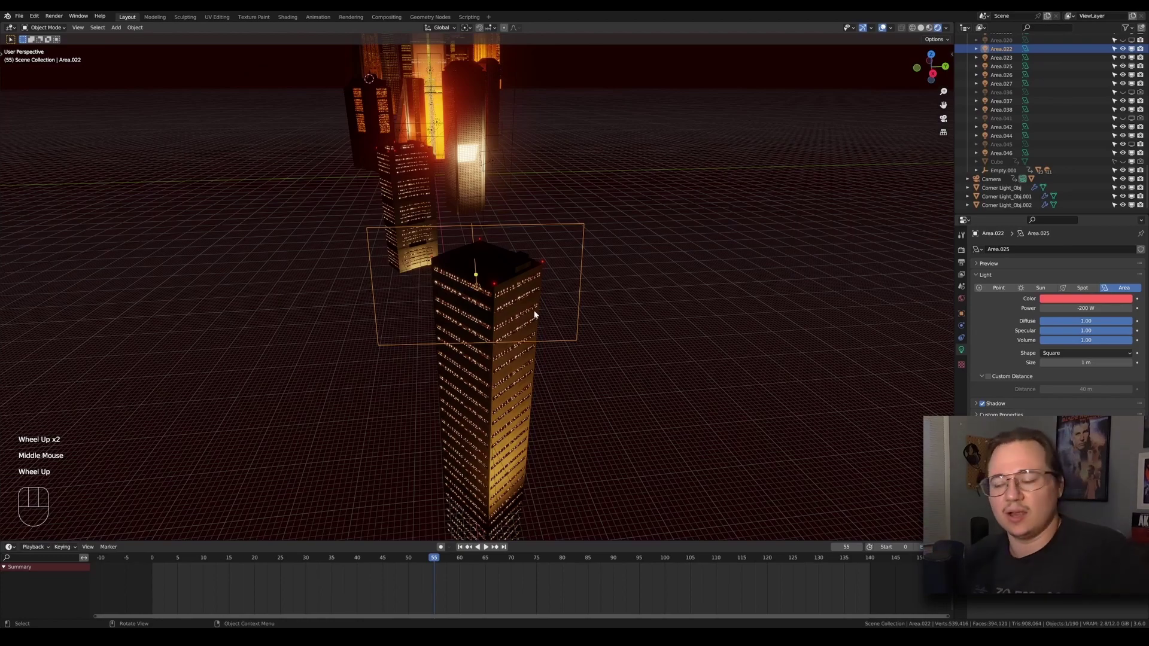
pyautogui.moveTo(529, 305); pyautogui.dragTo(583, 325, button='middle')
pyautogui.scroll(2, 463, 351)
pyautogui.moveTo(464, 351); pyautogui.dragTo(555, 320, button='middle')
pyautogui.scroll(-2, 555, 320)
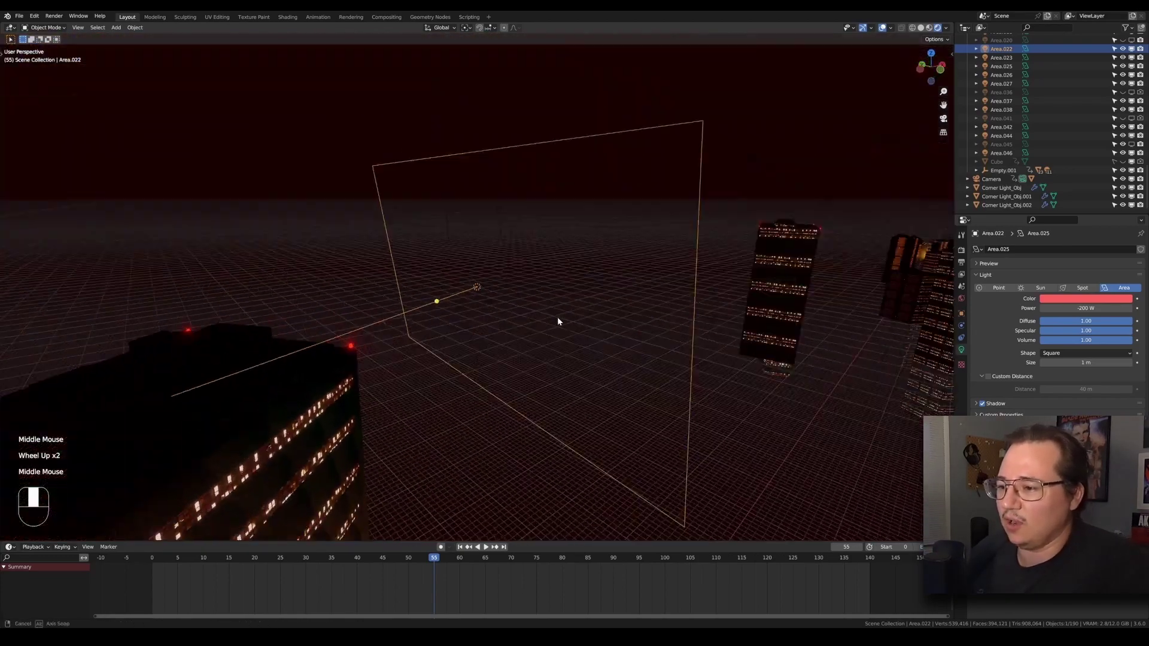
pyautogui.moveTo(487, 372); pyautogui.dragTo(456, 355, button='middle')
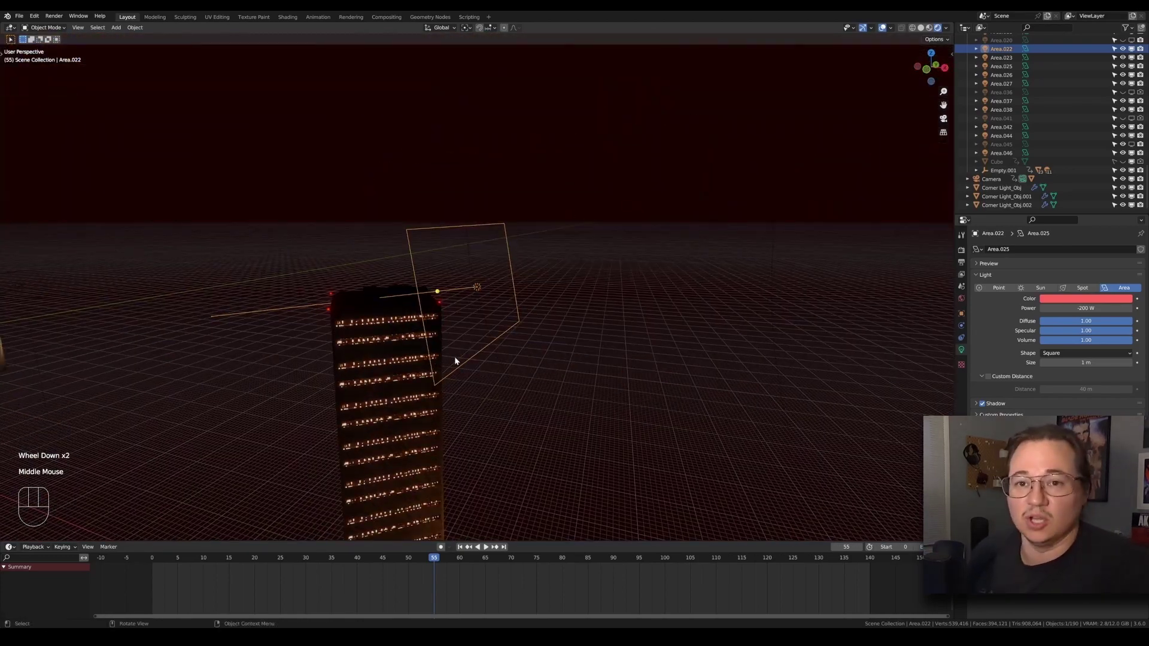
pyautogui.scroll(-3, 454, 356)
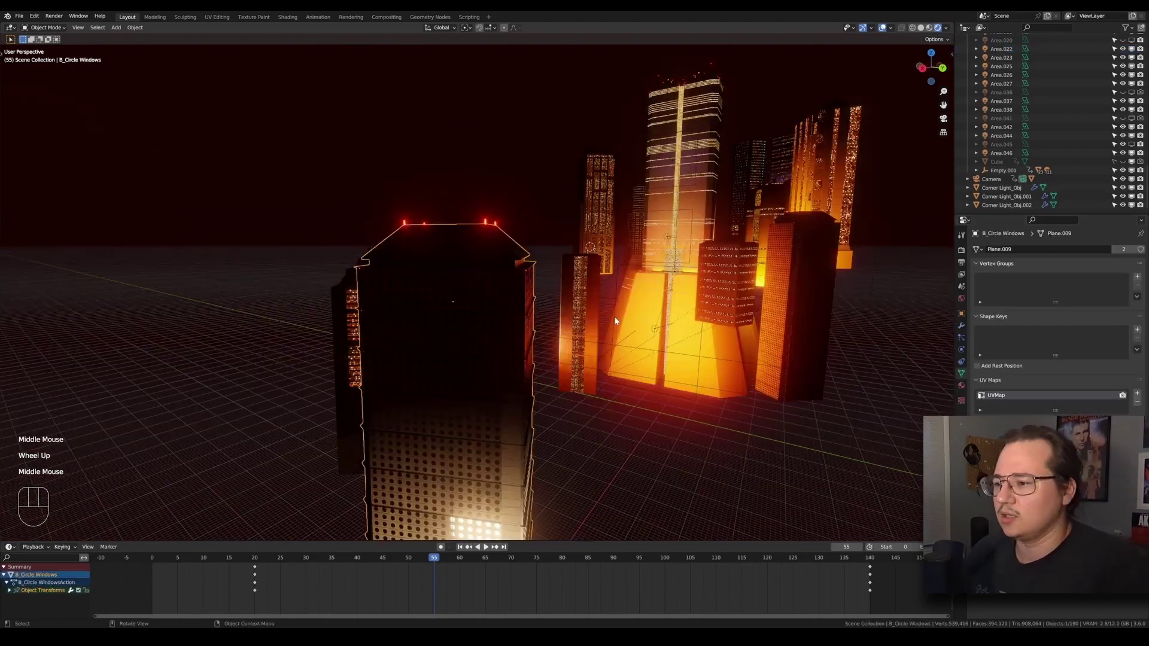
# Step: Examine the foreground towers from outside the camera view, selecting BUILDING SET.005 and the tower nearest the red lights
pyautogui.scroll(-2, 430, 333)
pyautogui.moveTo(419, 335); pyautogui.dragTo(430, 334, button='middle')
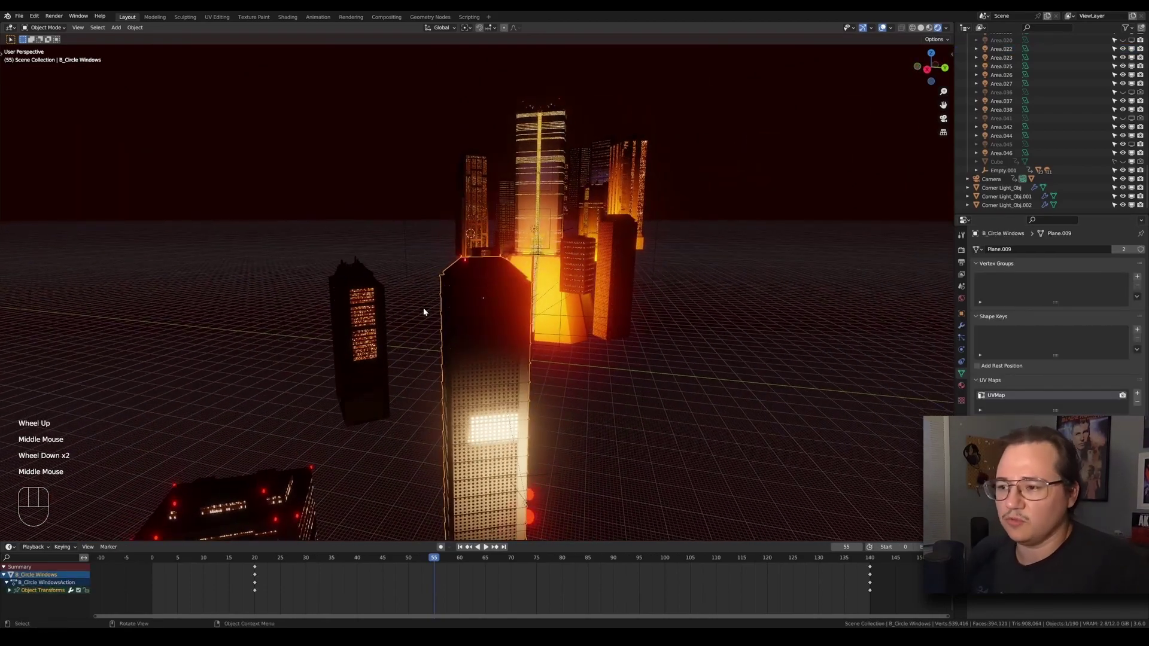
pyautogui.scroll(-4, 421, 312)
pyautogui.keyDown('shift'); pyautogui.moveTo(392, 460); pyautogui.dragTo(438, 371, button='middle'); pyautogui.keyUp('shift')
pyautogui.scroll(4, 438, 371)
pyautogui.click(469, 345)
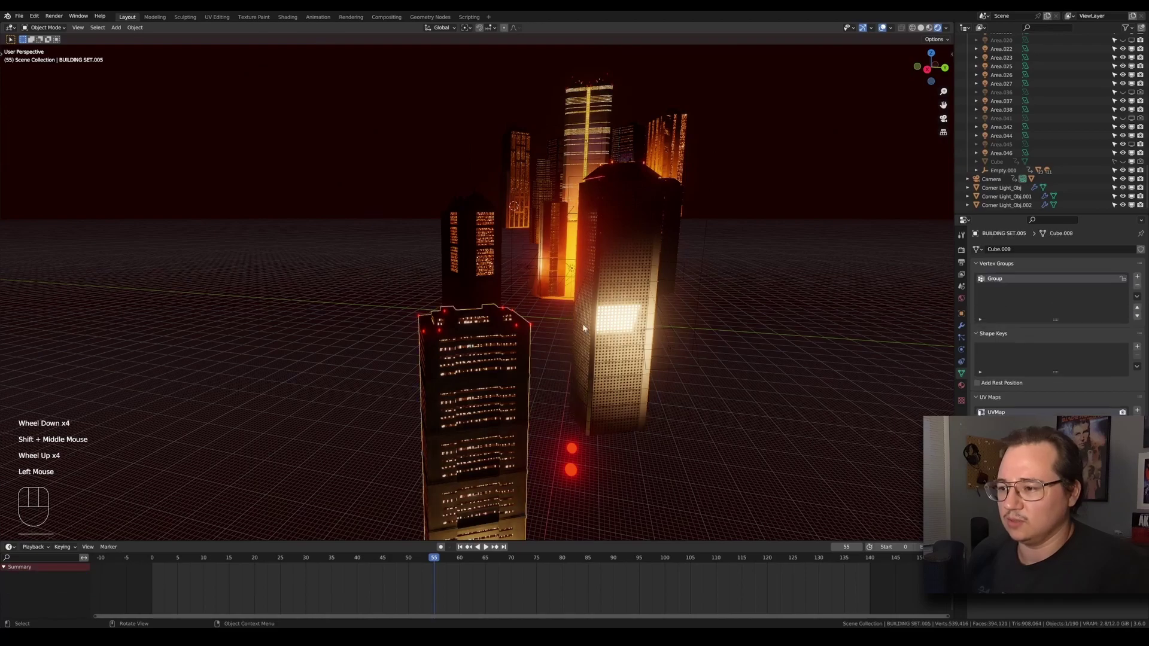
pyautogui.scroll(2, 585, 338)
pyautogui.click(597, 395)
pyautogui.moveTo(573, 397); pyautogui.dragTo(580, 399, button='middle')
pyautogui.scroll(-3, 558, 394)
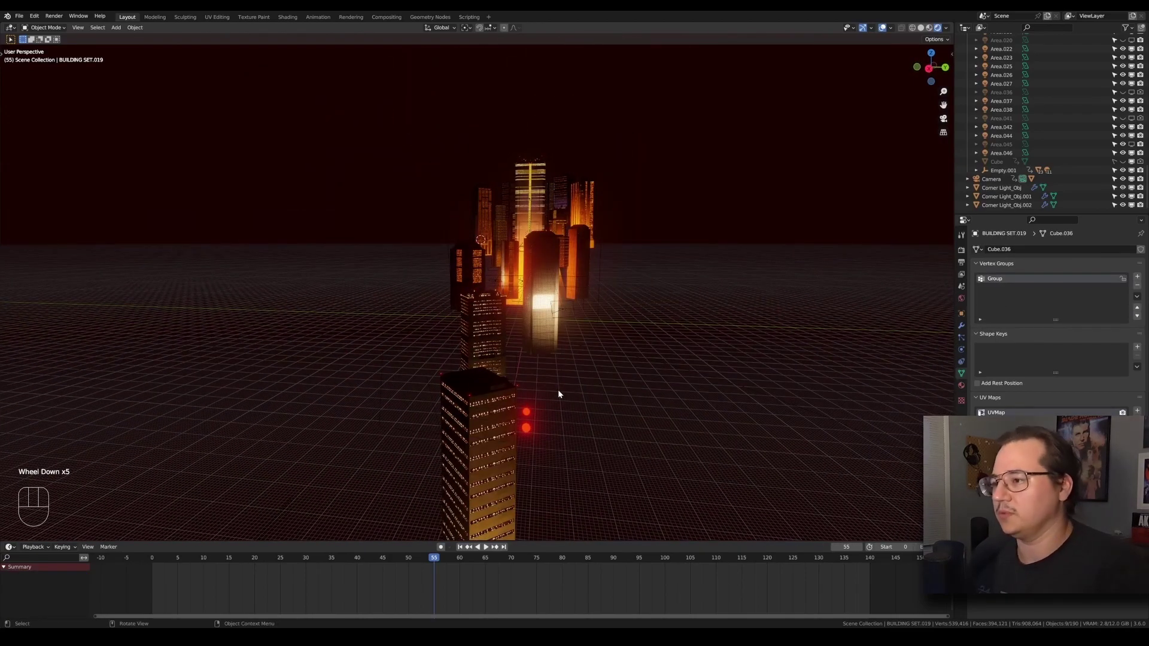
# Step: Return to the camera view and show the material settings for the balcony building B_Balcony.003
pyautogui.press('KP_0')
pyautogui.click(608, 216)
pyautogui.click(400, 230)
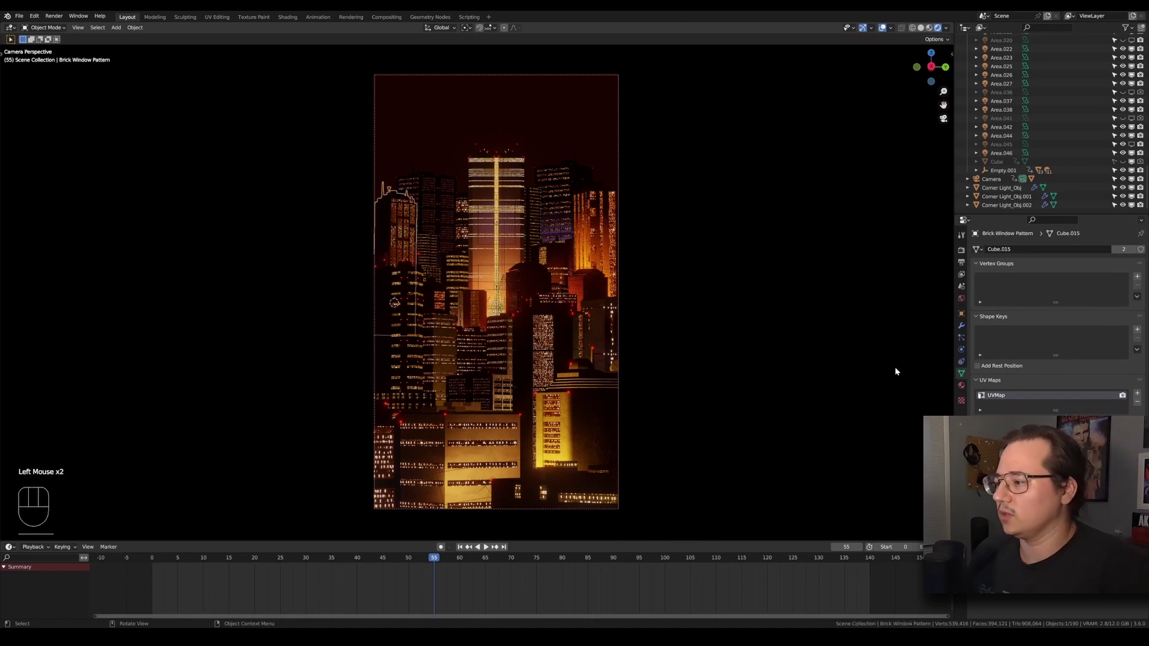
pyautogui.click(961, 386)
pyautogui.click(551, 326)
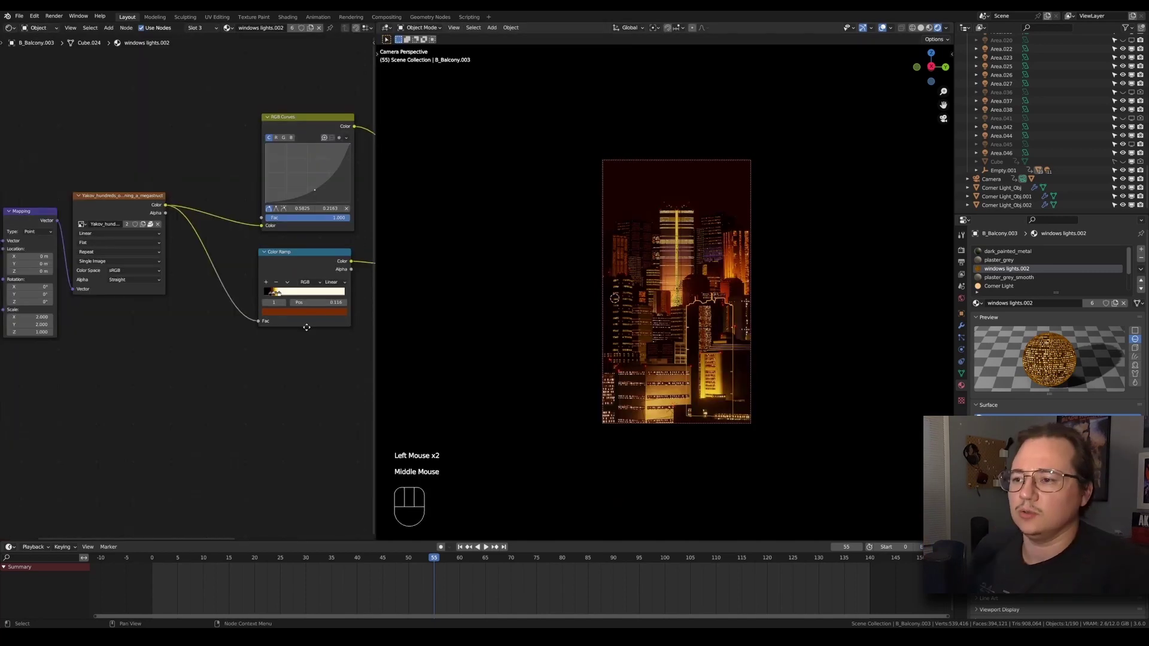
# Step: Examine the windows lights.002 shader nodes and compare them with the windows lights material on the Brick Window Pattern building
pyautogui.moveTo(306, 328); pyautogui.dragTo(259, 357, button='middle')
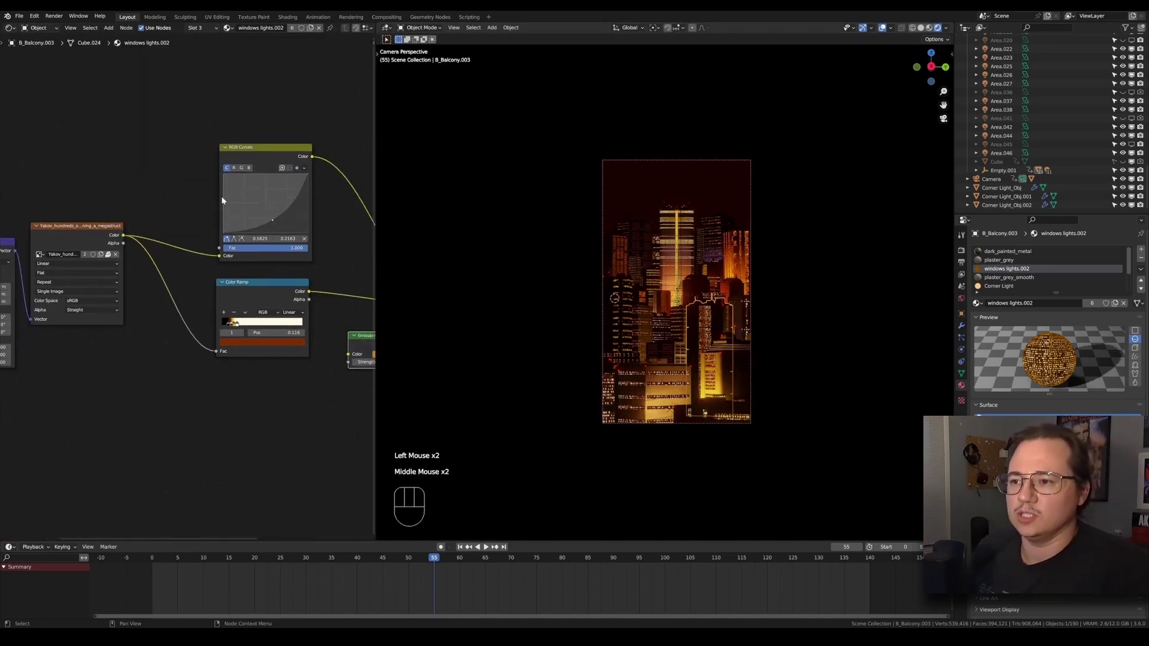
pyautogui.moveTo(275, 241); pyautogui.dragTo(226, 259, button='middle')
pyautogui.click(733, 285)
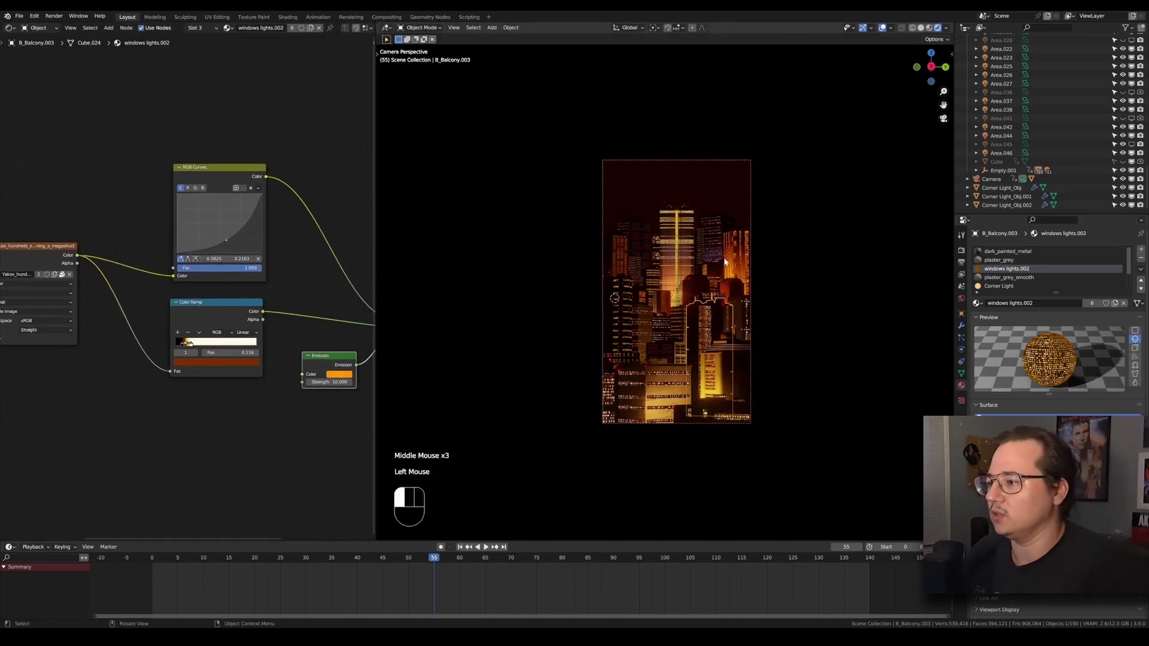
pyautogui.click(736, 262)
pyautogui.click(621, 254)
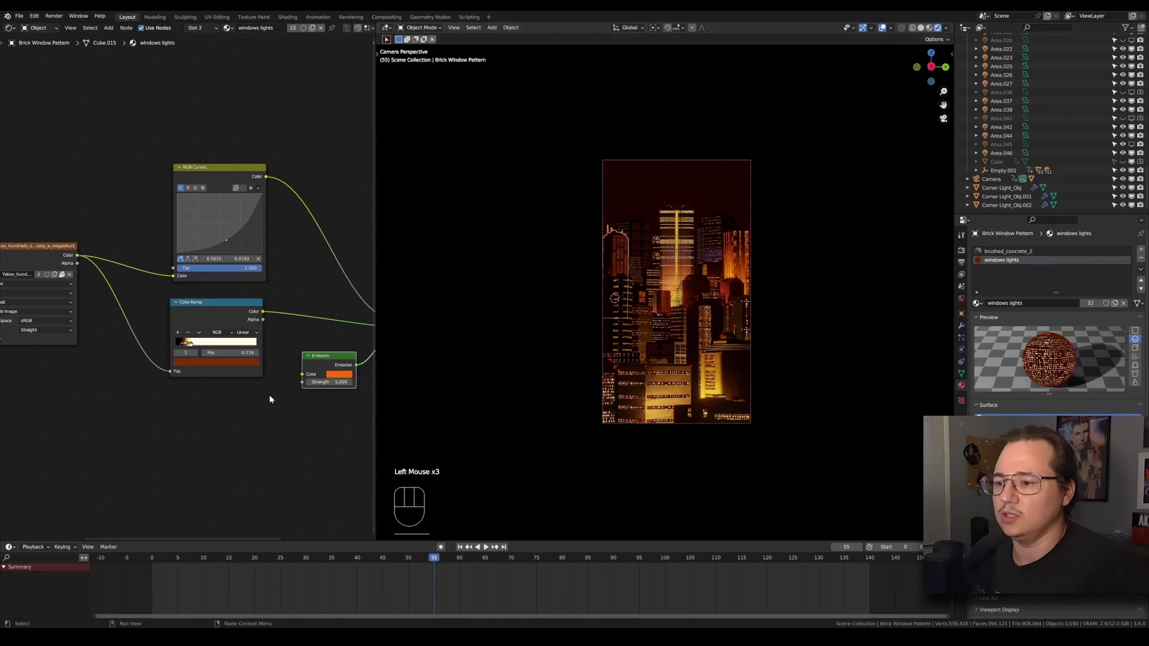
pyautogui.click(704, 328)
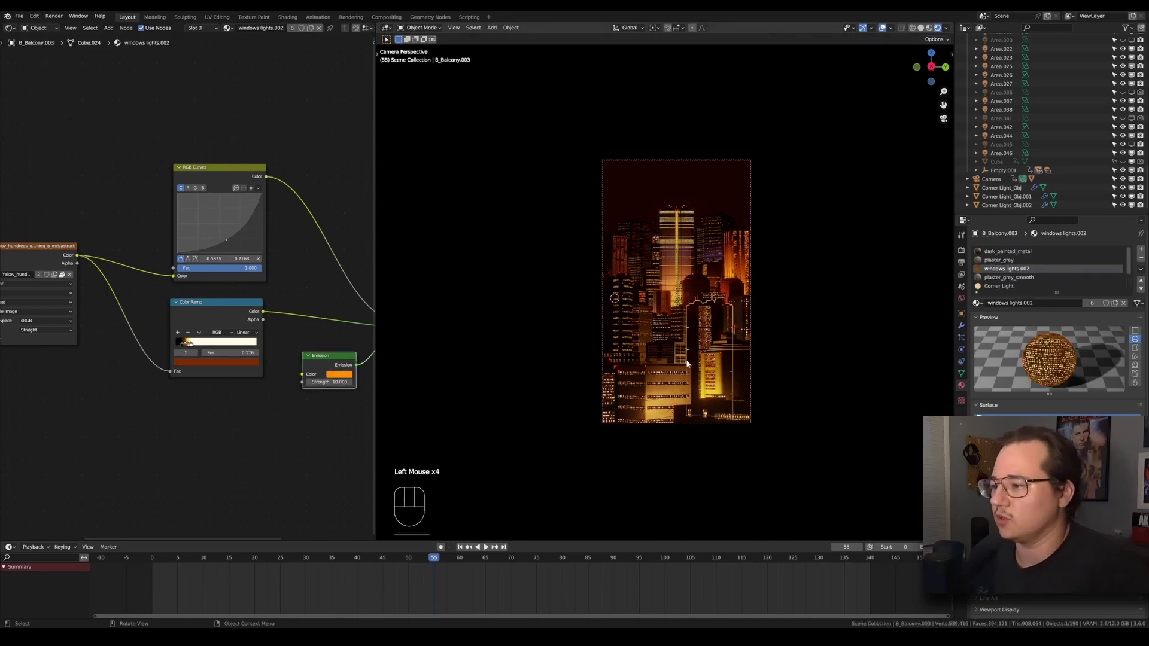
# Step: Select the central tower TOP and inspect the Color Ramp node in its windows on_v2.MAIN material
pyautogui.moveTo(180, 227); pyautogui.dragTo(200, 317, button='middle')
pyautogui.scroll(3, 200, 318)
pyautogui.scroll(1, 200, 318)
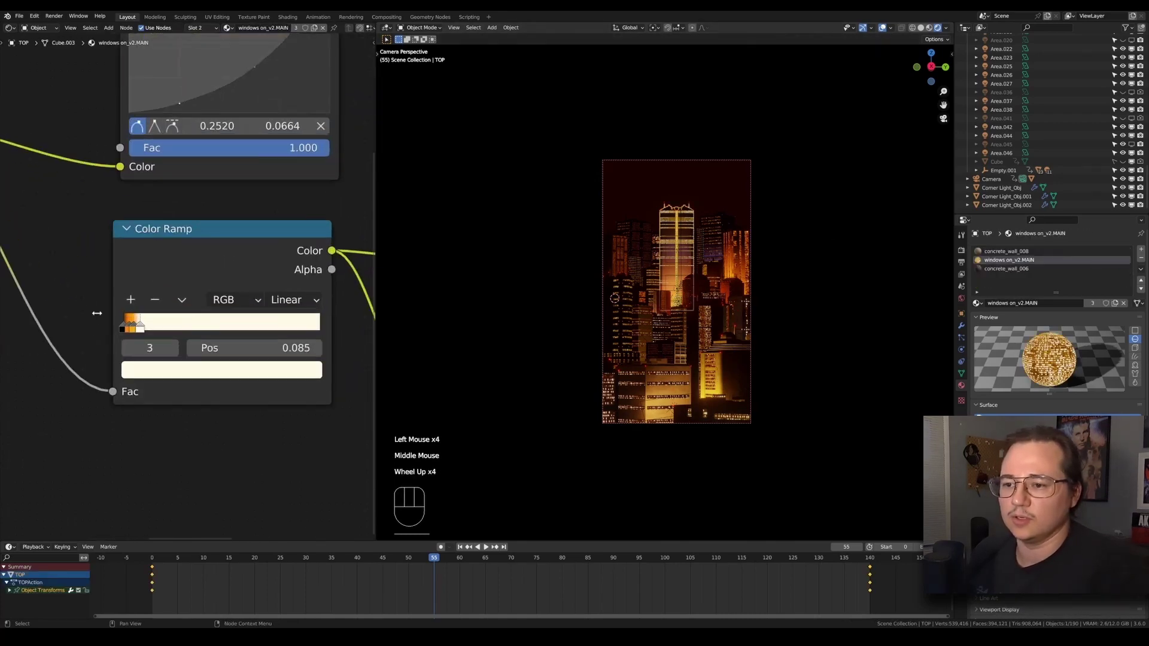
pyautogui.click(707, 380)
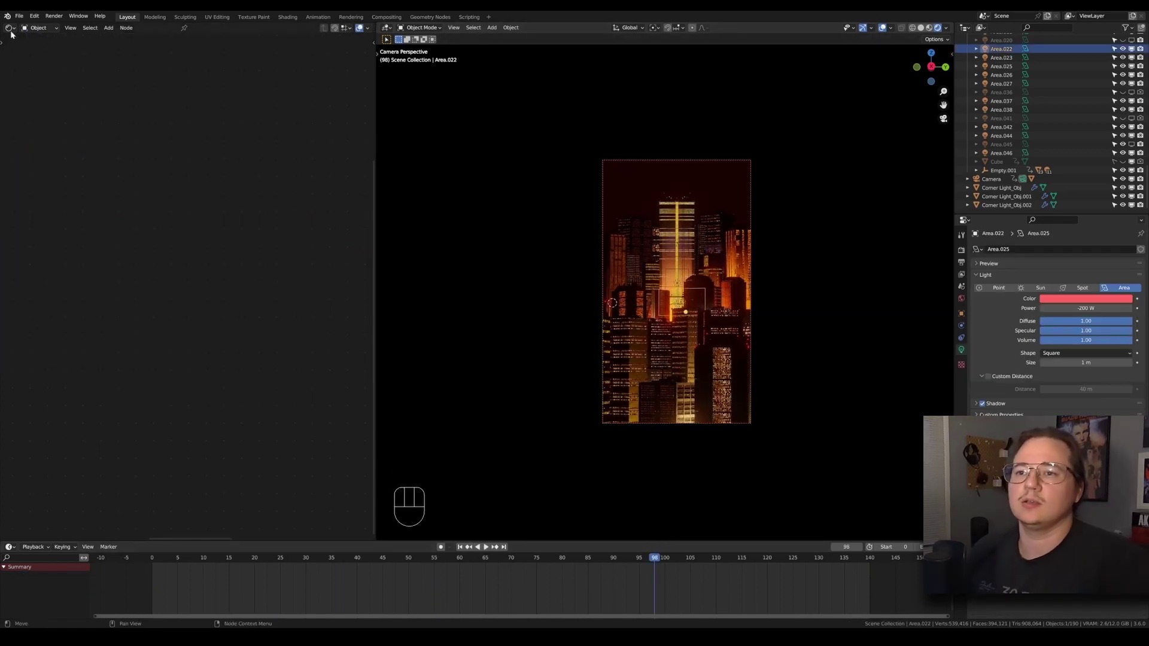
# Step: Open the other city scene file and check its camera view in a maximized 3D viewport
pyautogui.click(17, 16)
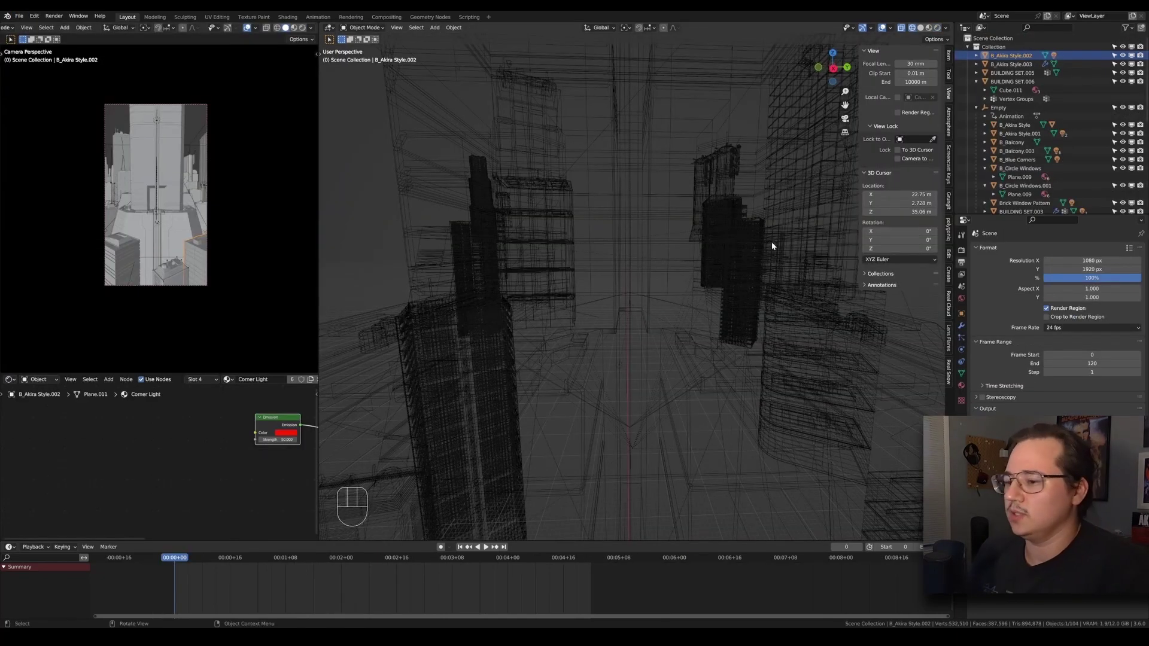
pyautogui.hotkey('ctrl', 'space')
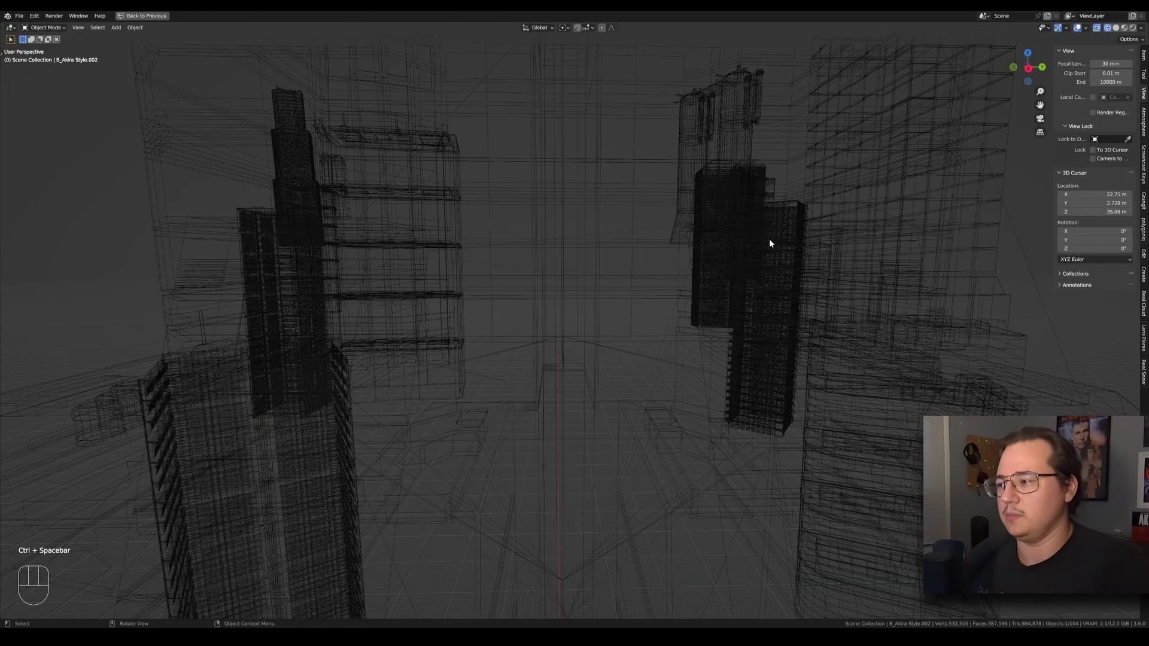
pyautogui.press('KP_0')
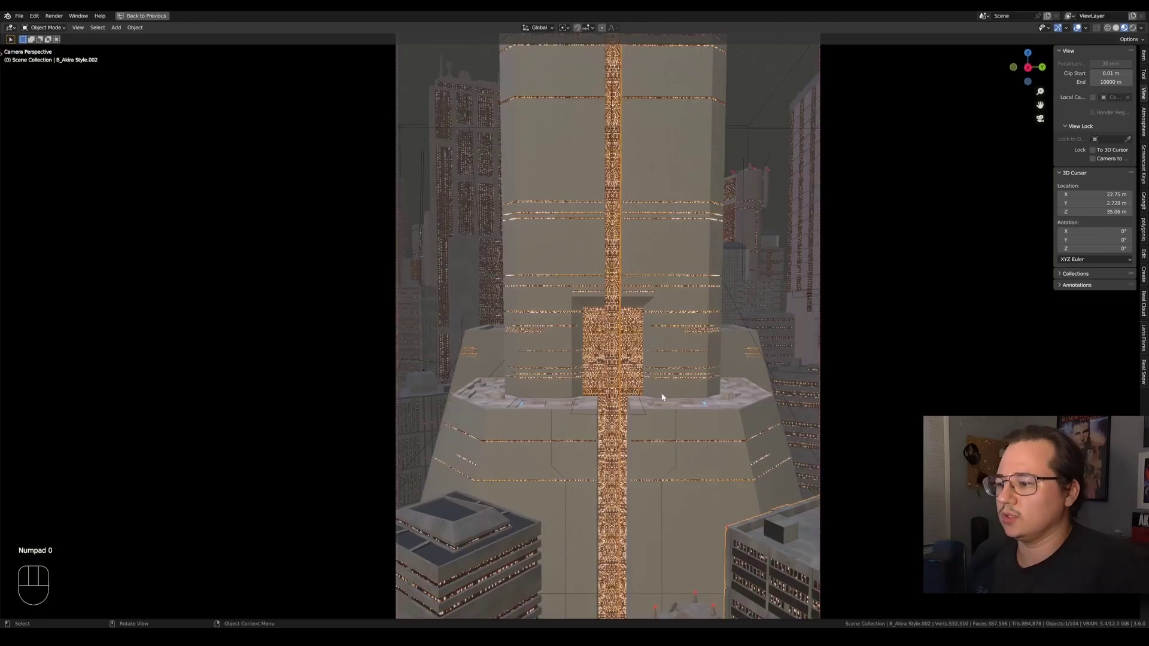
pyautogui.press('KP_0')
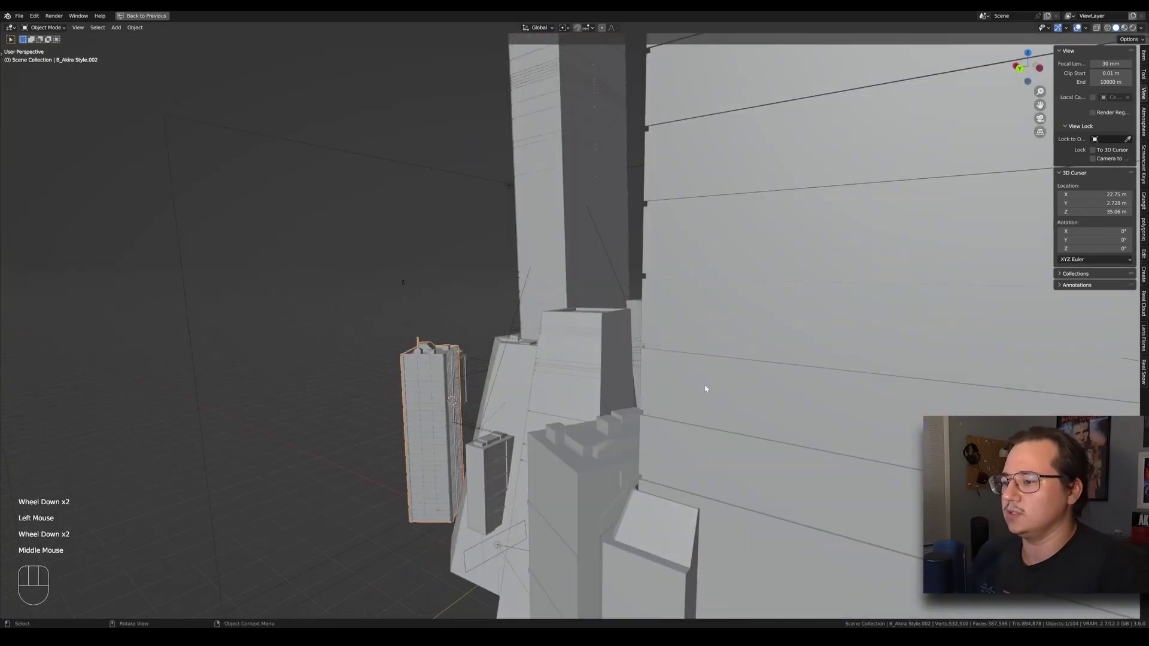
# Step: Examine how the city's towers are spaced around the central tower from outside the camera view
pyautogui.scroll(-1, 705, 389)
pyautogui.moveTo(705, 389); pyautogui.dragTo(763, 395, button='middle')
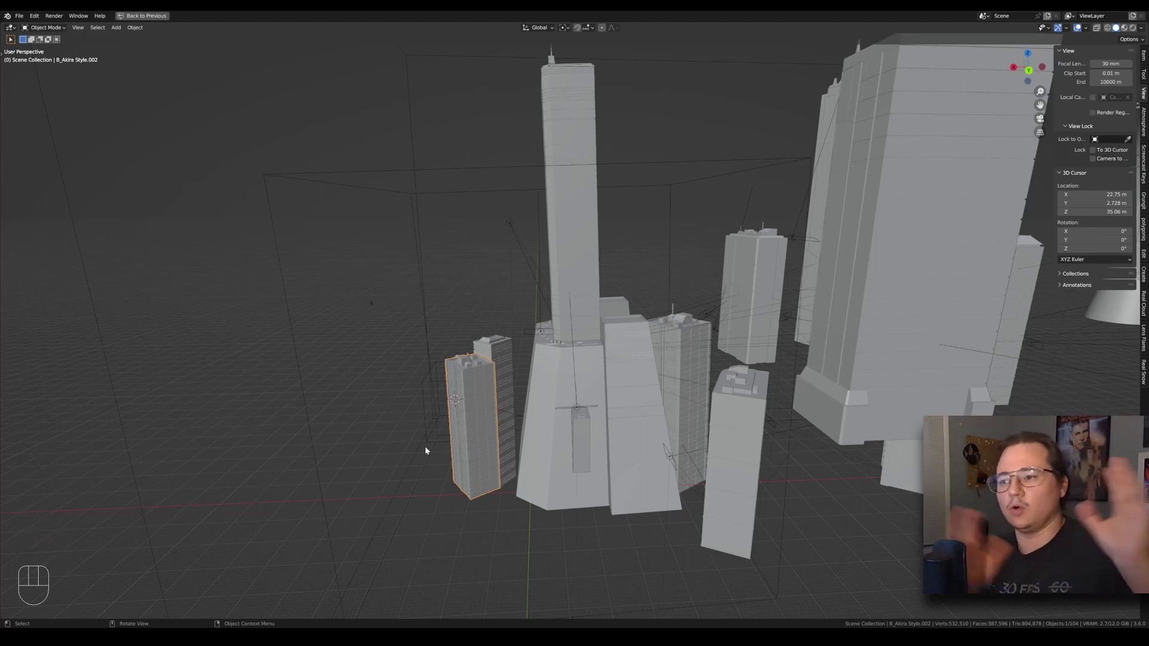
pyautogui.scroll(-2, 843, 320)
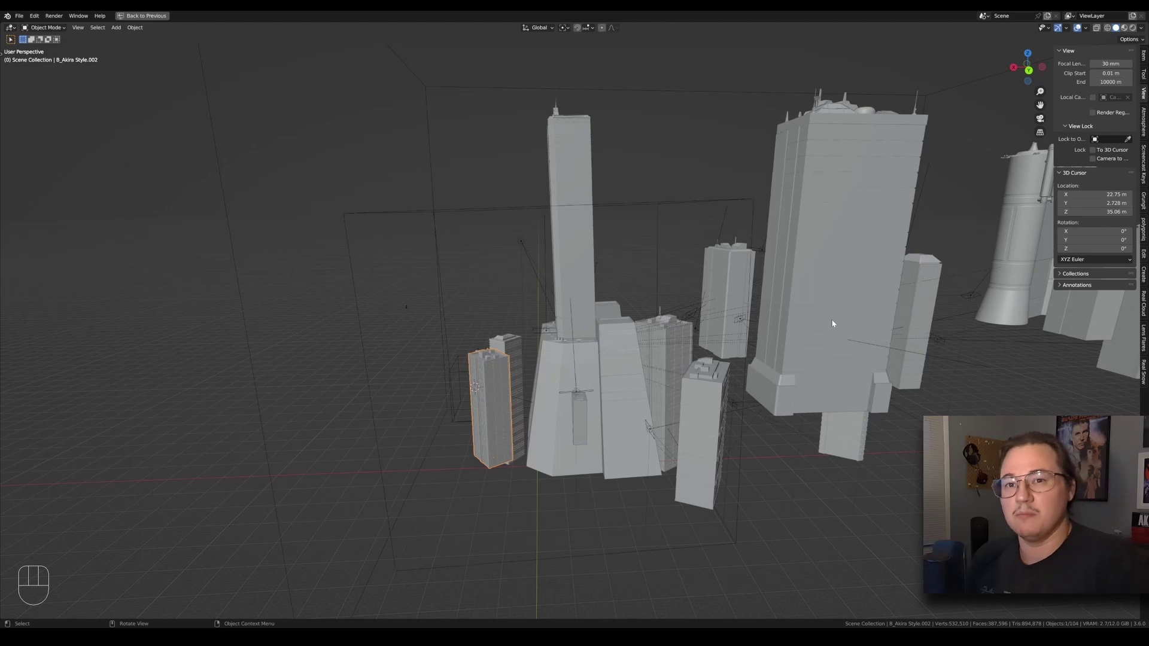
pyautogui.keyDown('shift'); pyautogui.moveTo(874, 376); pyautogui.dragTo(634, 376, button='middle'); pyautogui.keyUp('shift')
pyautogui.scroll(-2, 626, 362)
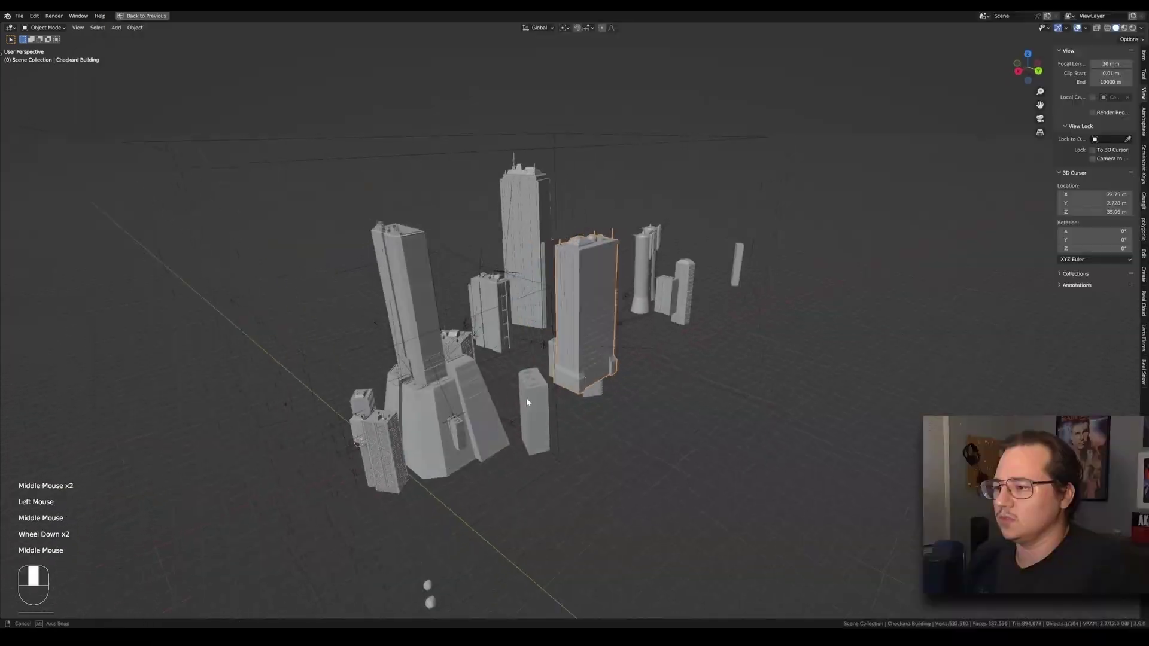
pyautogui.moveTo(527, 402); pyautogui.dragTo(725, 296, button='middle')
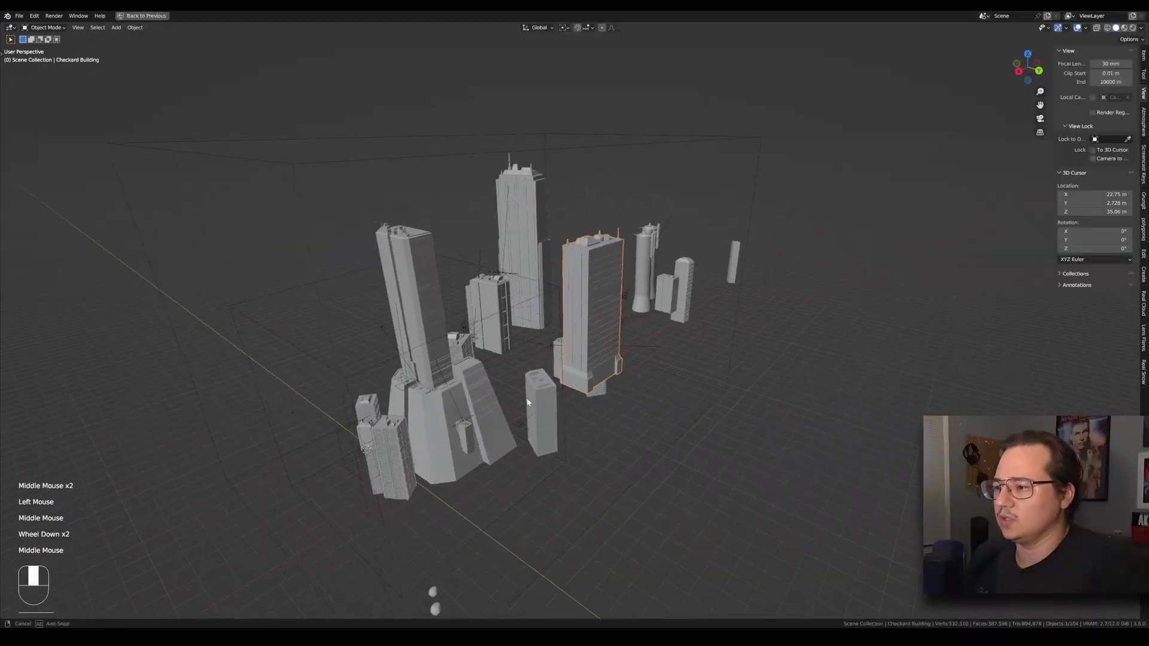
pyautogui.moveTo(450, 405); pyautogui.dragTo(580, 366, button='middle')
# Step: Select and frame the Open Middle Building, and play the animation through the camera, stopping at frame 113
pyautogui.click(580, 365)
pyautogui.scroll(1, 580, 368)
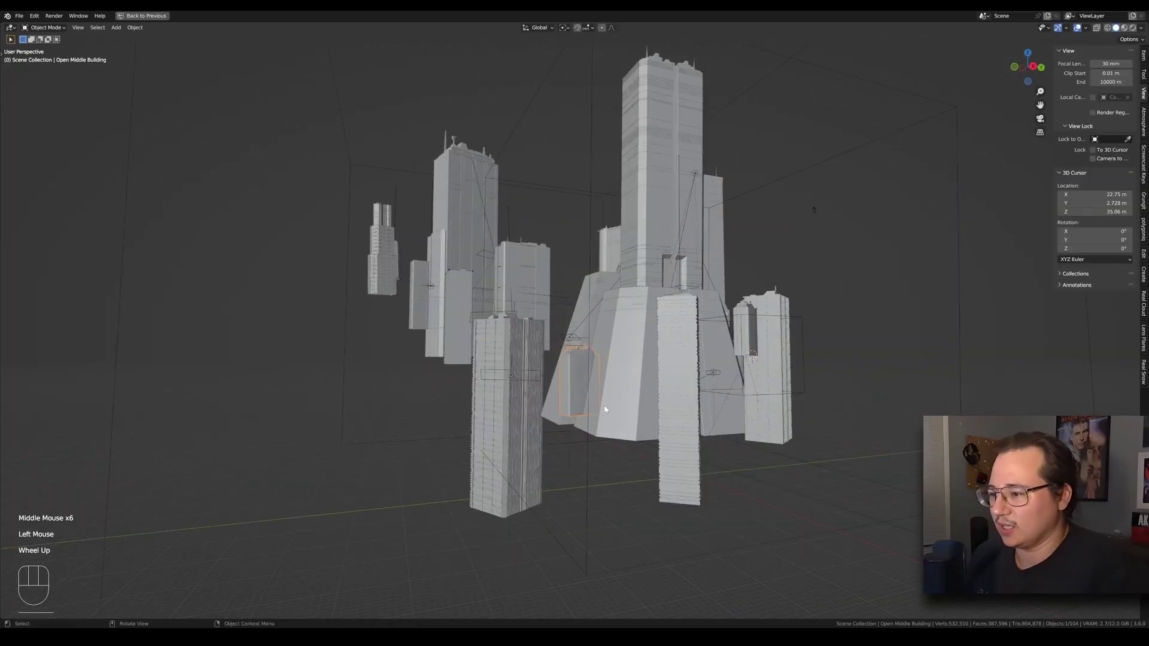
pyautogui.press('KP_Decimal')
pyautogui.press('KP_0')
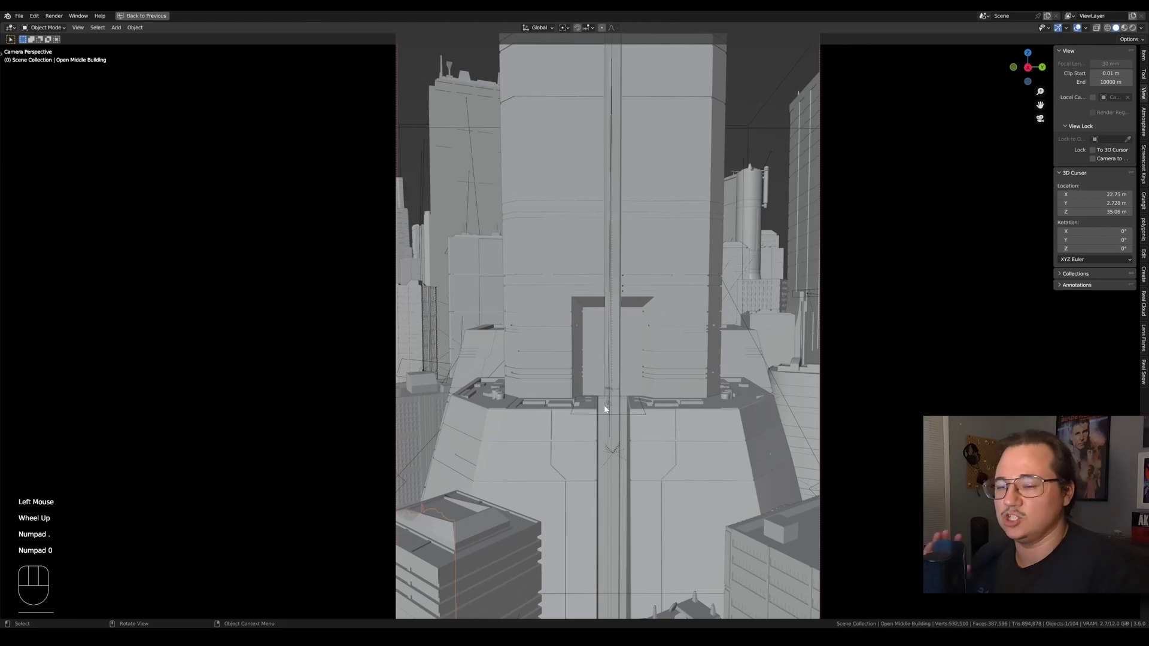
pyautogui.press('space')
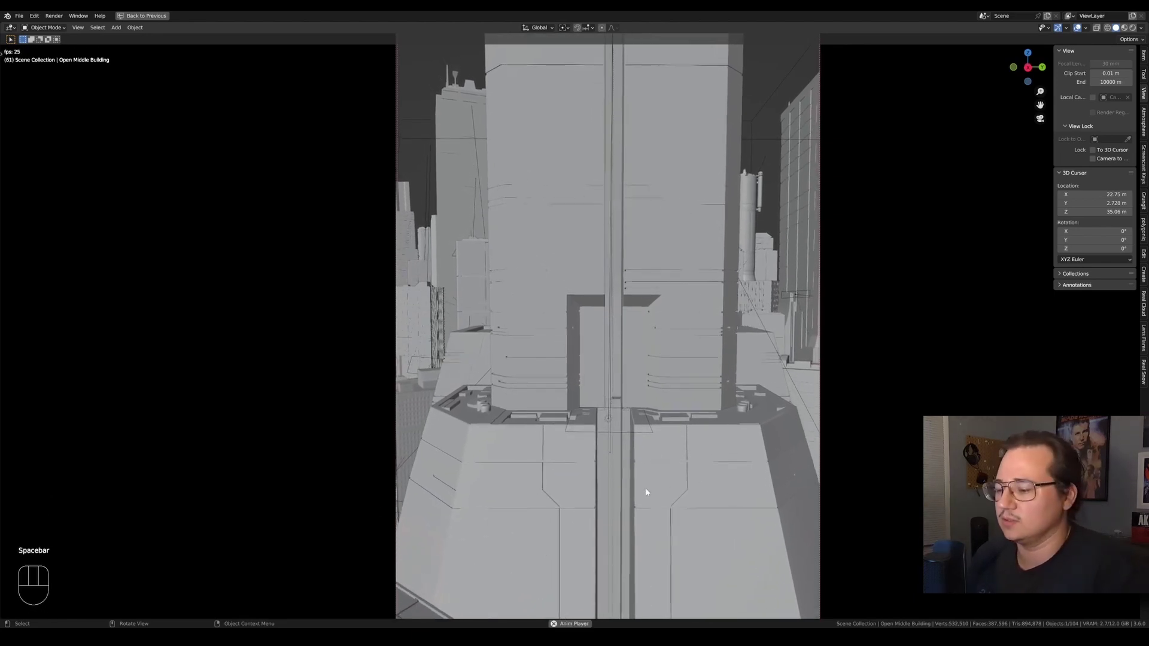
pyautogui.press('space')
pyautogui.press('KP_0')
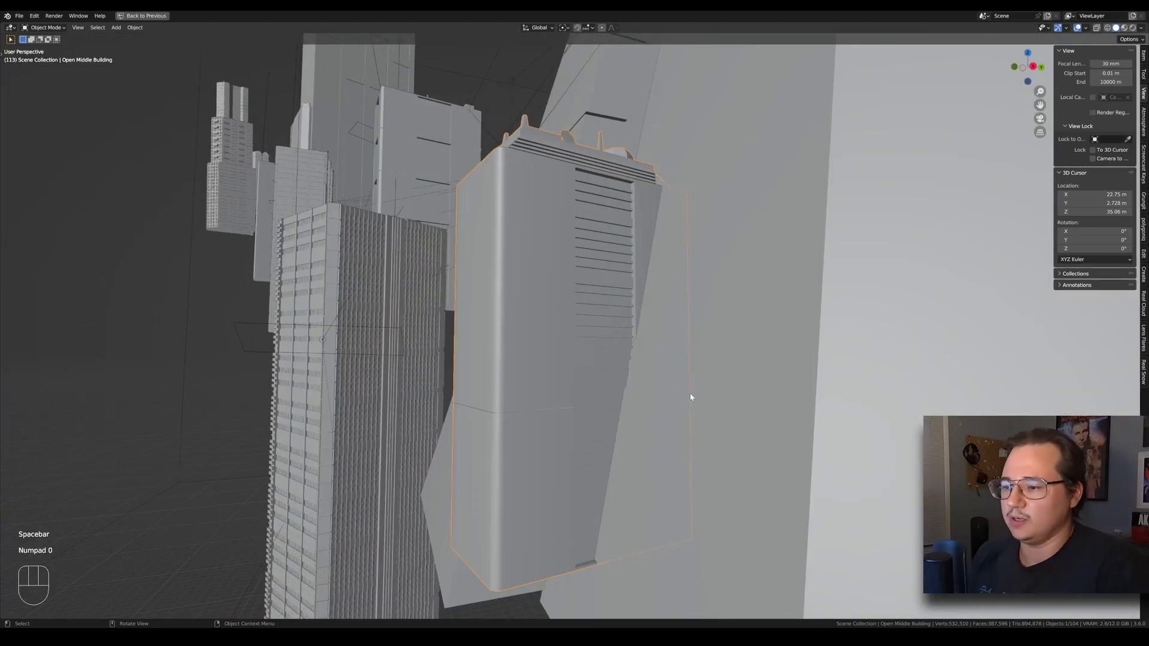
# Step: Restore the split workspace layout and select the scene camera
pyautogui.hotkey('ctrl', 'space')
pyautogui.scroll(-5, 667, 397)
pyautogui.moveTo(666, 397); pyautogui.dragTo(700, 335, button='middle')
pyautogui.moveTo(700, 335); pyautogui.dragTo(758, 341, button='middle')
pyautogui.click(712, 259)
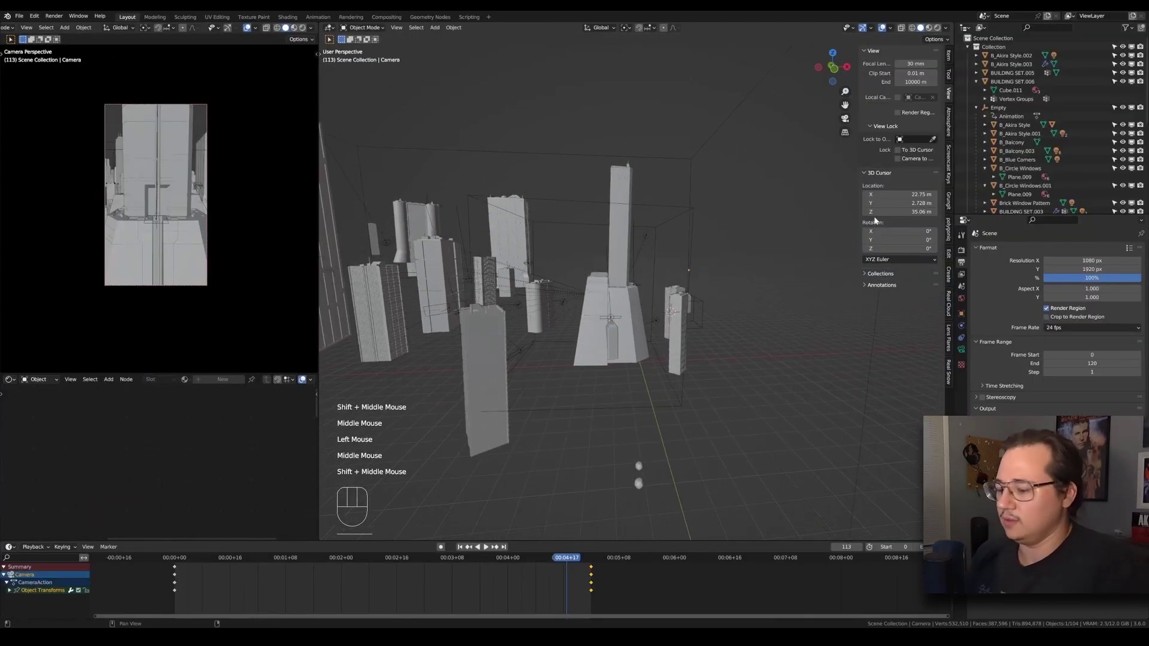
# Step: Hide the viewport sidebar and play the camera animation from outside the camera view, stopping at frame 72
pyautogui.press('n')
pyautogui.press('space')
pyautogui.scroll(2, 845, 260)
pyautogui.moveTo(839, 265); pyautogui.dragTo(820, 271, button='middle')
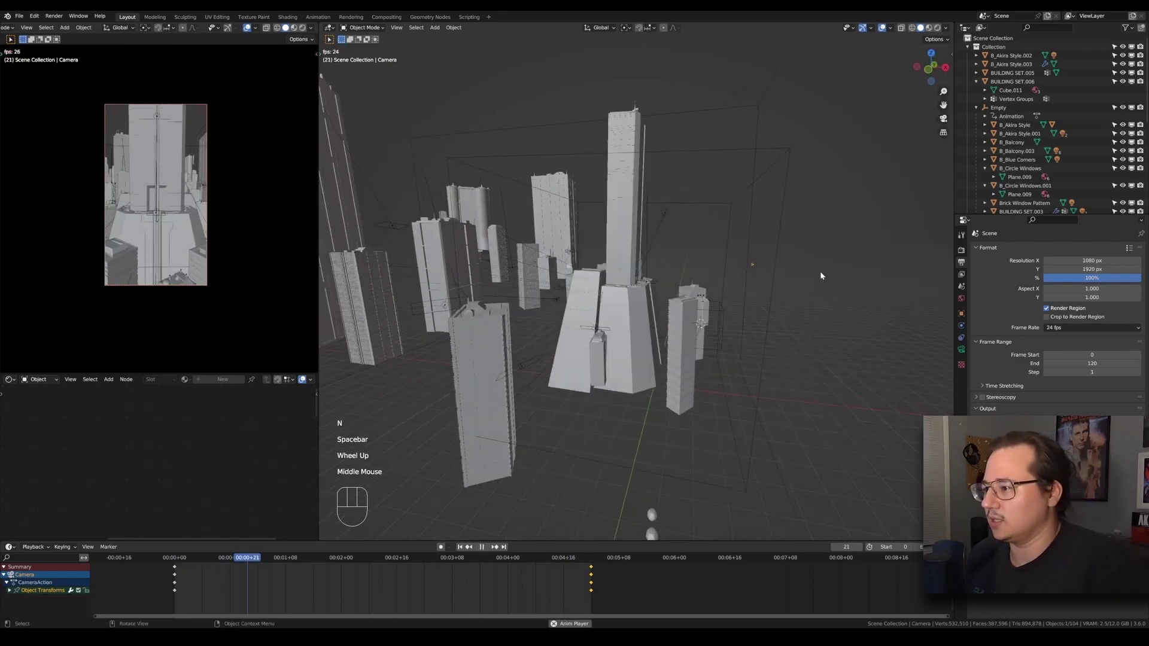
pyautogui.scroll(2, 819, 271)
pyautogui.press('space')
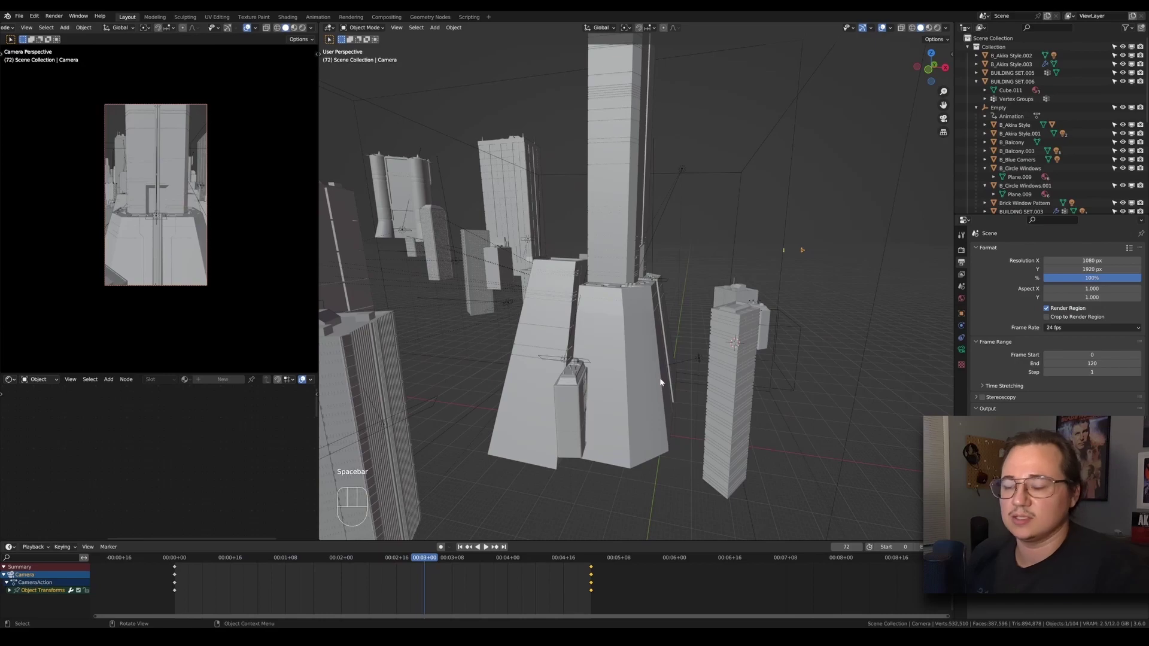
# Step: Select Empty.001 and examine the foreground buildings grouped around it
pyautogui.moveTo(662, 383); pyautogui.dragTo(680, 379, button='middle')
pyautogui.scroll(-1, 680, 379)
pyautogui.click(726, 312)
pyautogui.moveTo(726, 311); pyautogui.dragTo(724, 358, button='middle')
pyautogui.scroll(2, 642, 346)
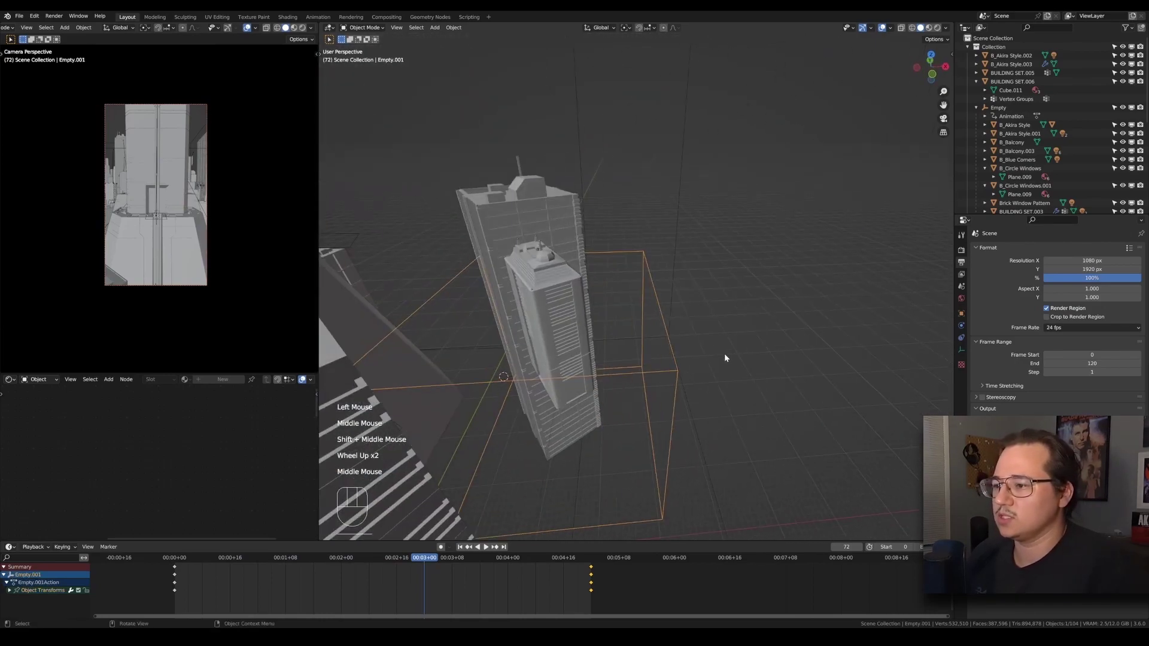
pyautogui.scroll(-1, 725, 357)
# Step: Enlarge the camera viewport and scrub the animation back through frame 29 to frame 0
pyautogui.moveTo(425, 576); pyautogui.dragTo(275, 575)
pyautogui.scroll(3, 170, 259)
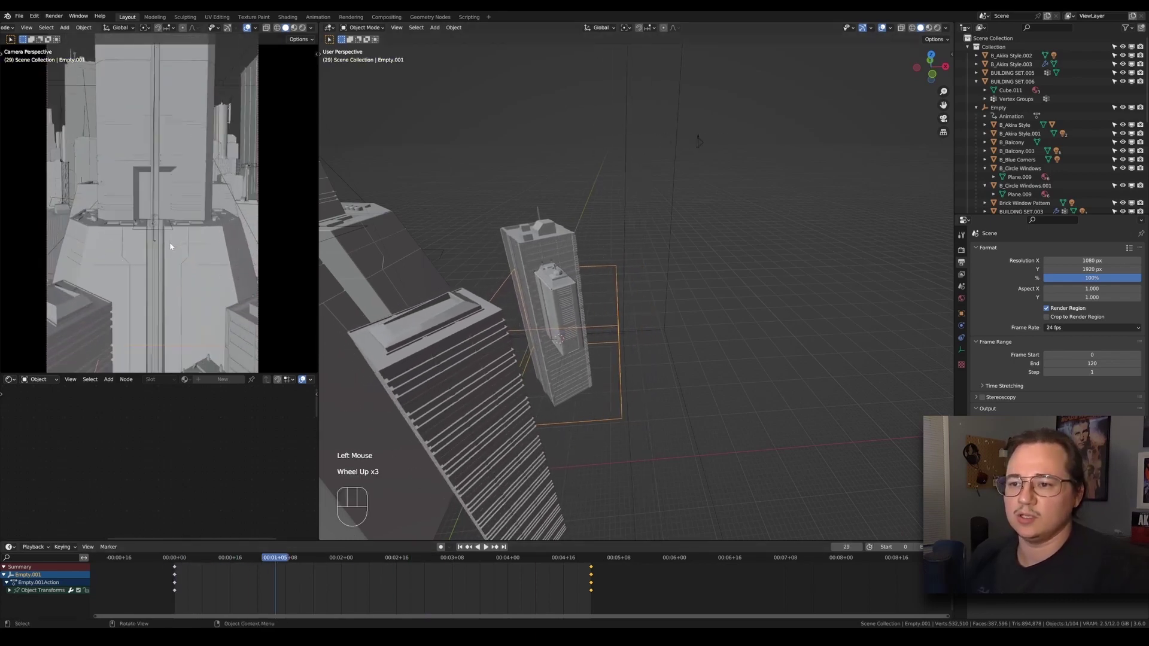
pyautogui.moveTo(203, 373); pyautogui.dragTo(201, 529)
pyautogui.scroll(-1, 192, 436)
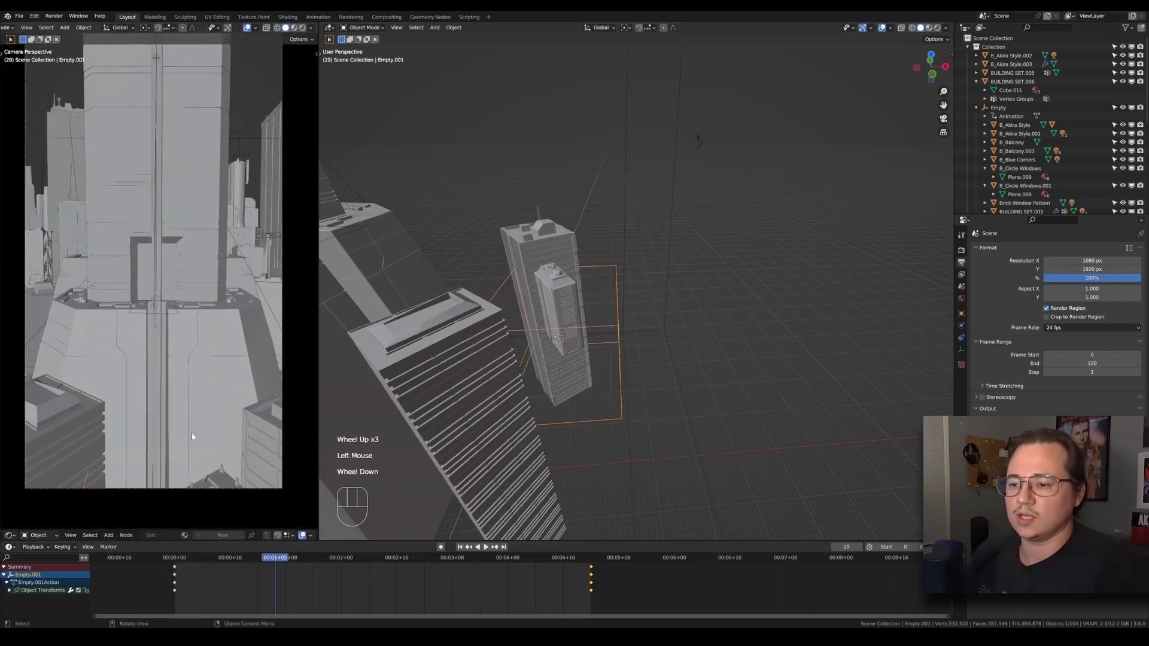
pyautogui.moveTo(272, 562); pyautogui.dragTo(171, 558)
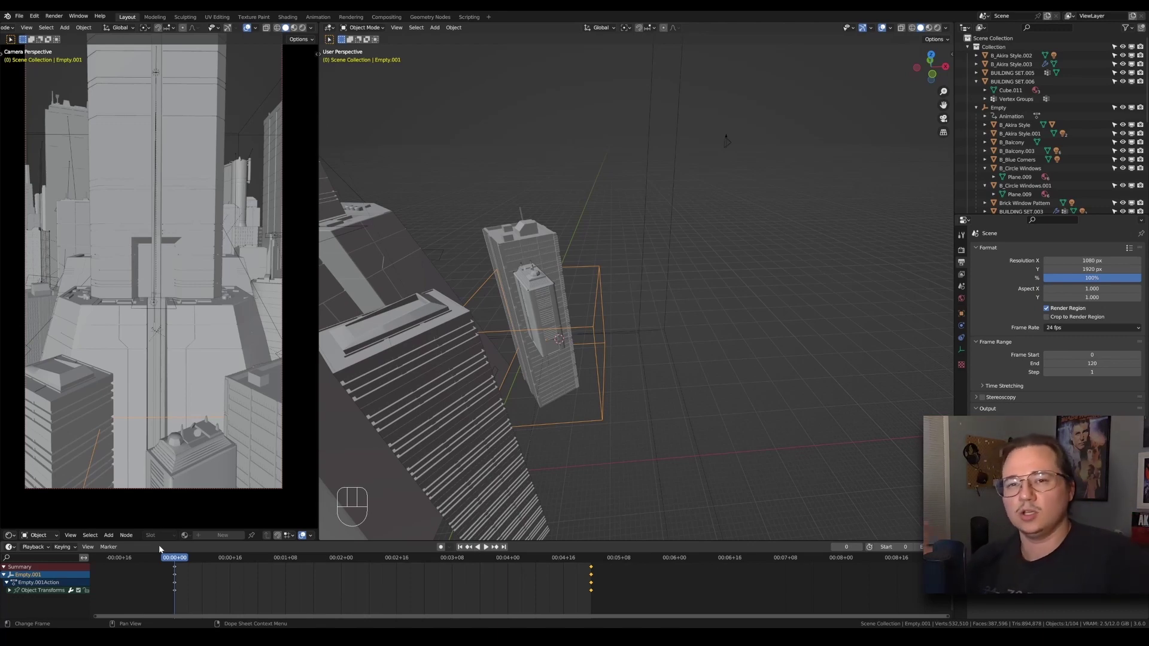
# Step: Scrub the animation forward from frame 0 through frame 83 to frame 123 and view the wider city layout
pyautogui.moveTo(173, 561); pyautogui.dragTo(467, 564)
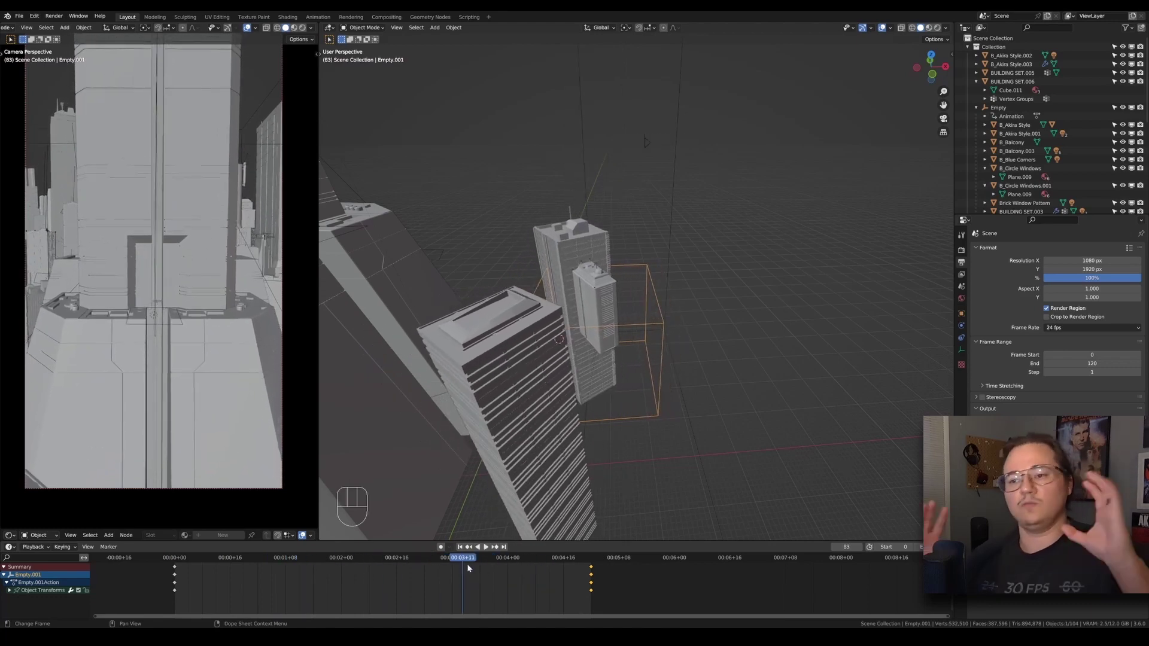
pyautogui.moveTo(468, 565); pyautogui.dragTo(601, 557)
pyautogui.scroll(-2, 688, 359)
pyautogui.keyDown('shift'); pyautogui.moveTo(688, 359); pyautogui.dragTo(720, 366, button='middle'); pyautogui.keyUp('shift')
pyautogui.scroll(-2, 720, 367)
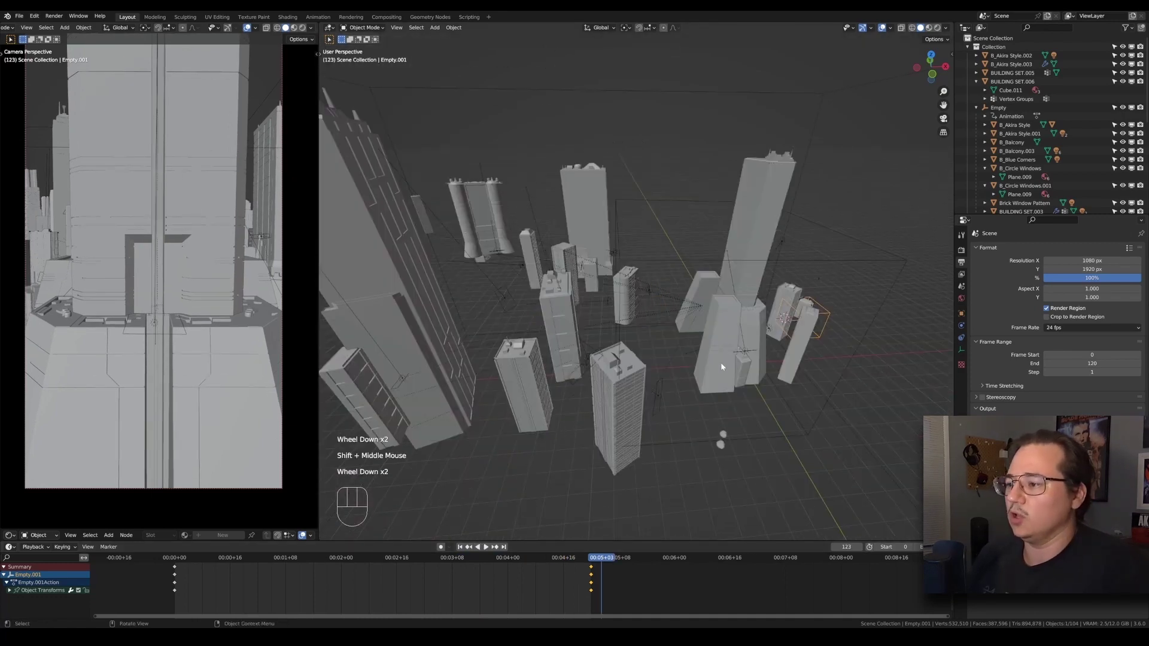
# Step: Select the large Empty surrounding the buildings, examine its group and scrub the animation back to frame 0
pyautogui.click(699, 279)
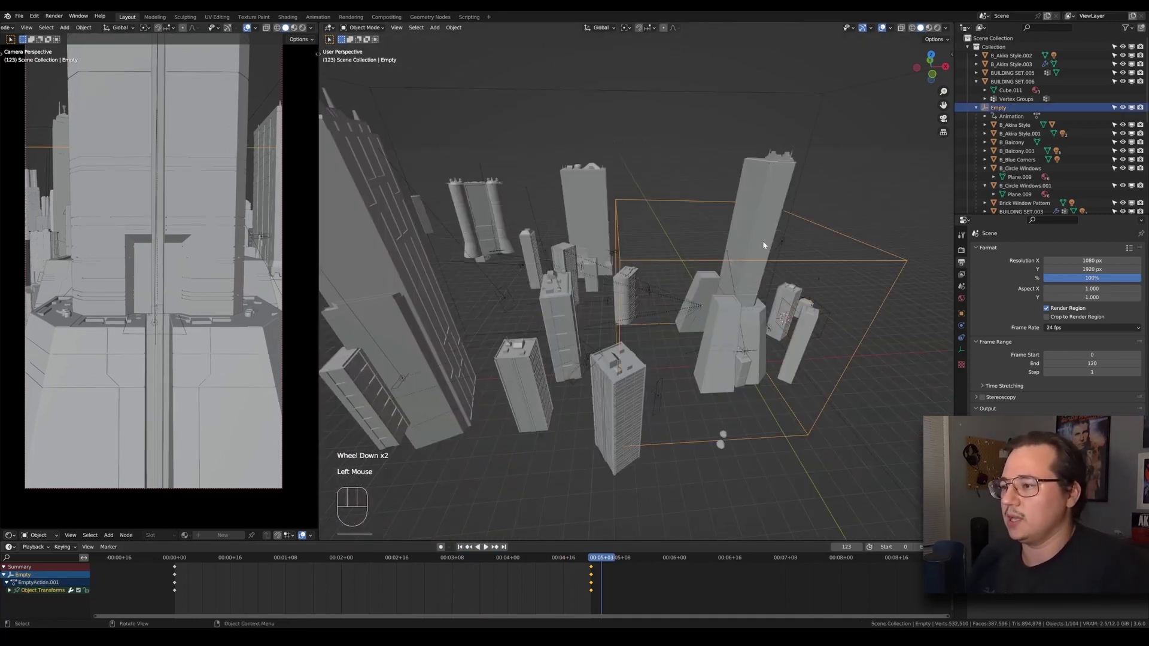
pyautogui.scroll(-1, 762, 245)
pyautogui.scroll(1, 684, 386)
pyautogui.moveTo(683, 386); pyautogui.dragTo(598, 382, button='middle')
pyautogui.scroll(3, 760, 348)
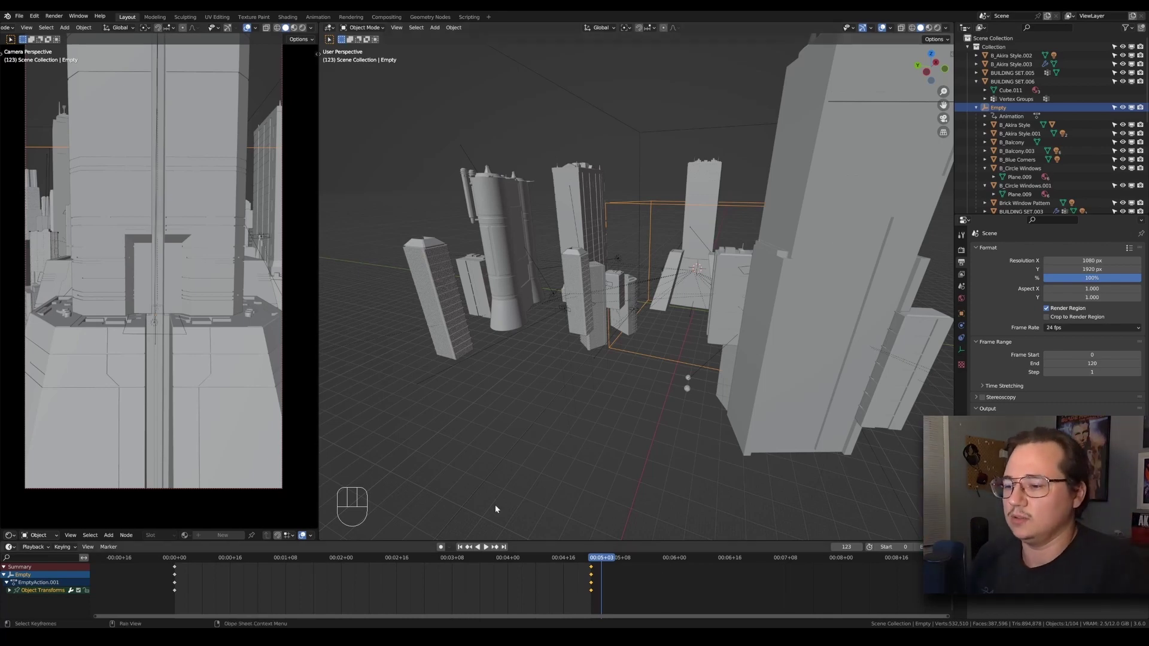
pyautogui.moveTo(504, 570); pyautogui.dragTo(174, 569)
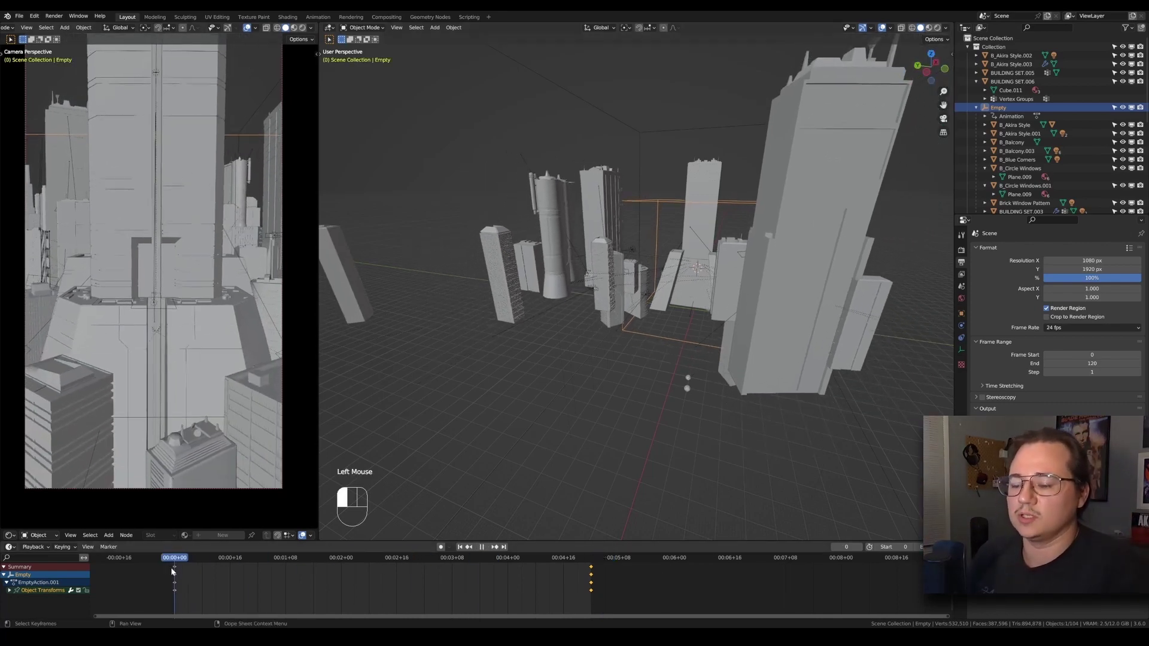
# Step: Select the camera, display its lens settings and scrub its movement to frame 89, back to 0 and forward to frame 56
pyautogui.scroll(-2, 658, 335)
pyautogui.moveTo(658, 335); pyautogui.dragTo(718, 359, button='middle')
pyautogui.click(747, 320)
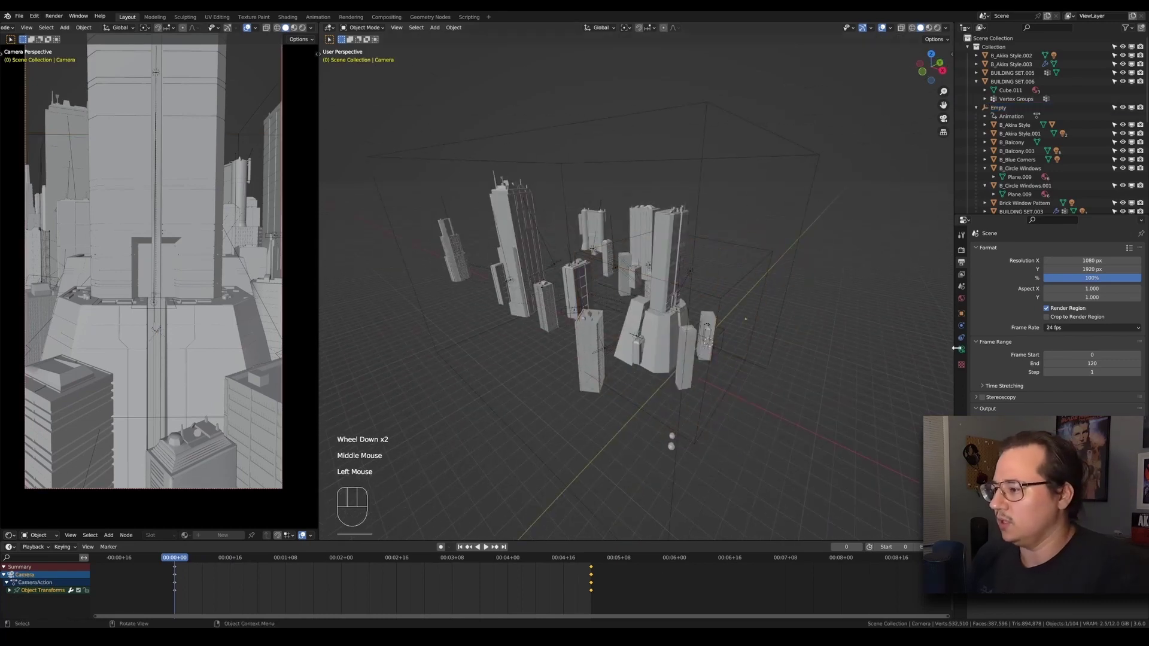
pyautogui.click(961, 350)
pyautogui.moveTo(193, 558); pyautogui.dragTo(484, 594)
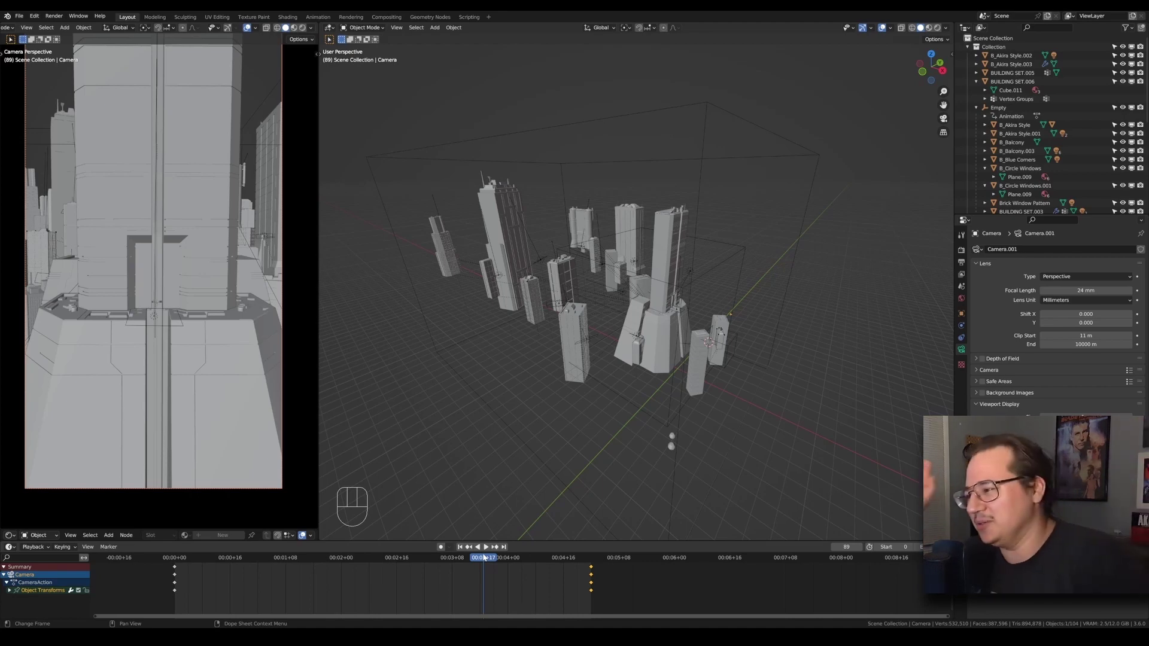
pyautogui.moveTo(483, 558); pyautogui.dragTo(173, 561)
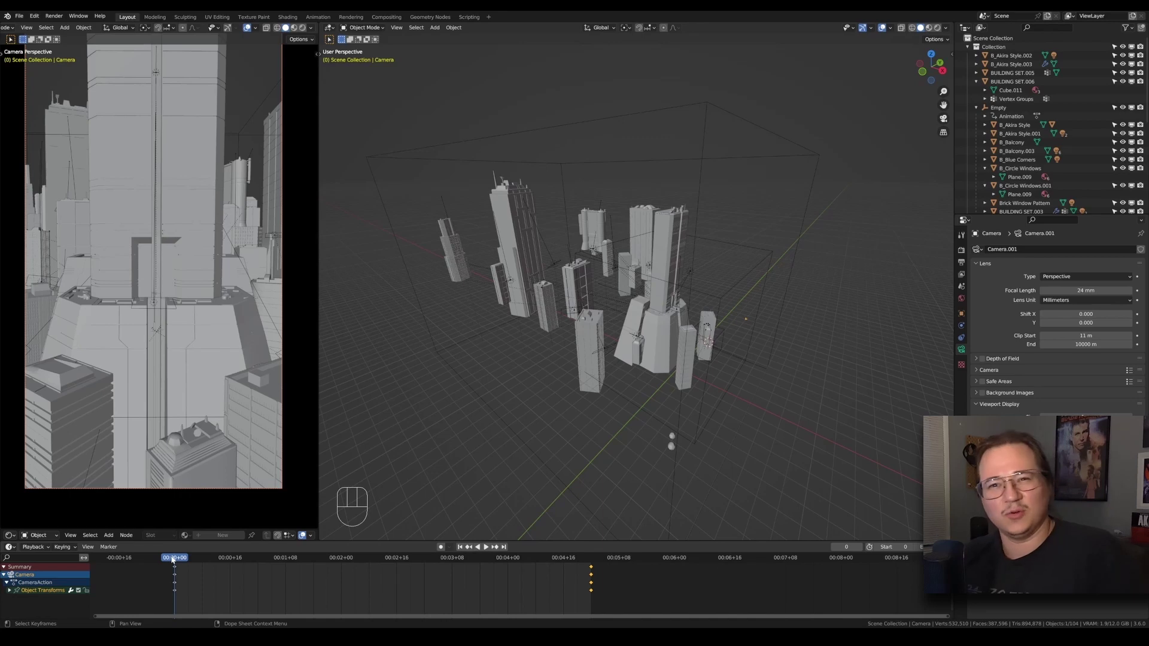
pyautogui.moveTo(181, 560); pyautogui.dragTo(369, 562)
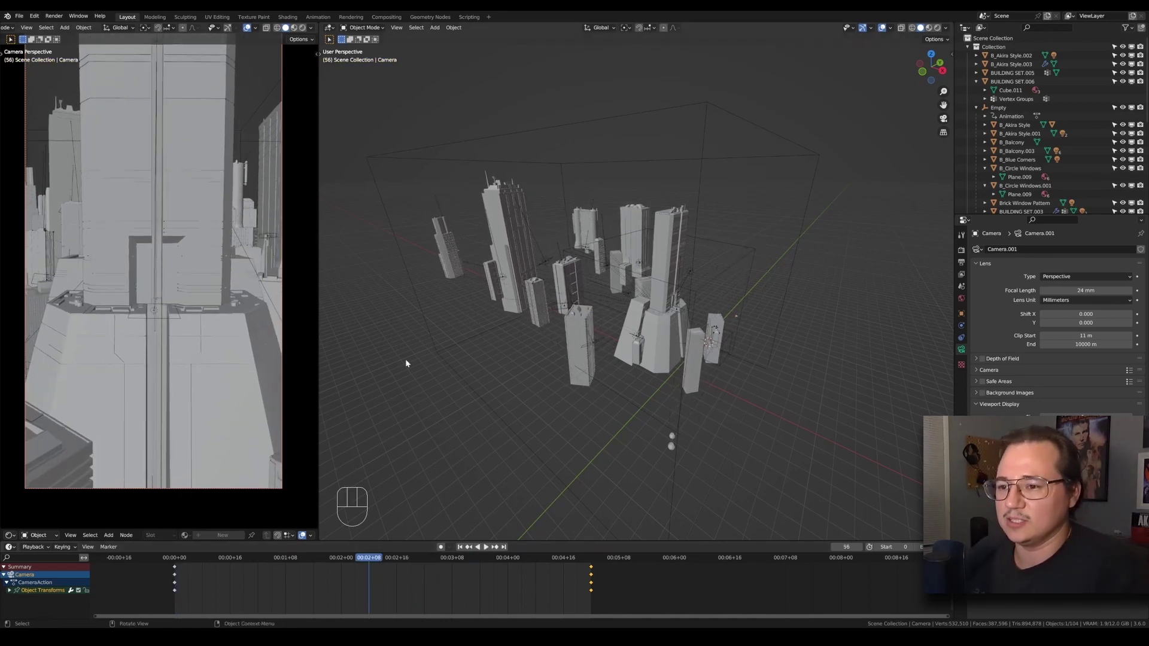
# Step: Select the TOP tower section, scrub the animation through frame 75 and play it from frame 0
pyautogui.click(671, 278)
pyautogui.moveTo(671, 278); pyautogui.dragTo(634, 359, button='middle')
pyautogui.moveTo(376, 553); pyautogui.dragTo(460, 564)
pyautogui.moveTo(546, 561); pyautogui.dragTo(435, 559)
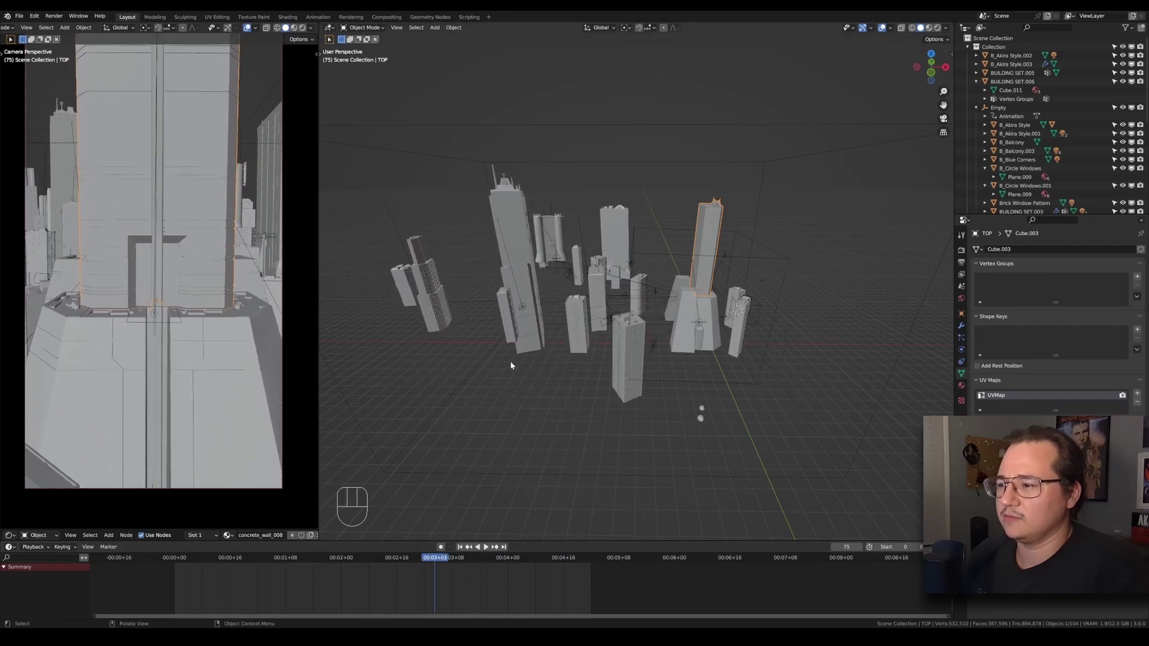
pyautogui.moveTo(501, 350); pyautogui.dragTo(525, 369, button='middle')
pyautogui.moveTo(440, 562); pyautogui.dragTo(170, 564)
pyautogui.press('space')
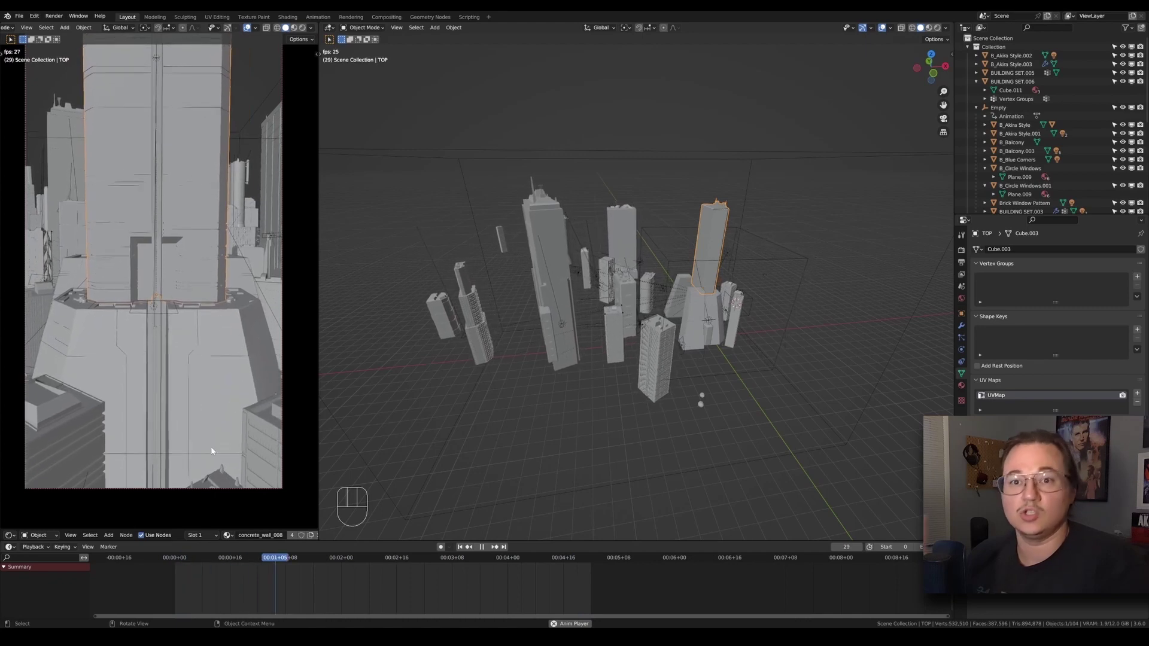
# Step: Open the scene file of the 120–240 frame close-up shot and view the TOP tower from outside the camera
pyautogui.click(20, 16)
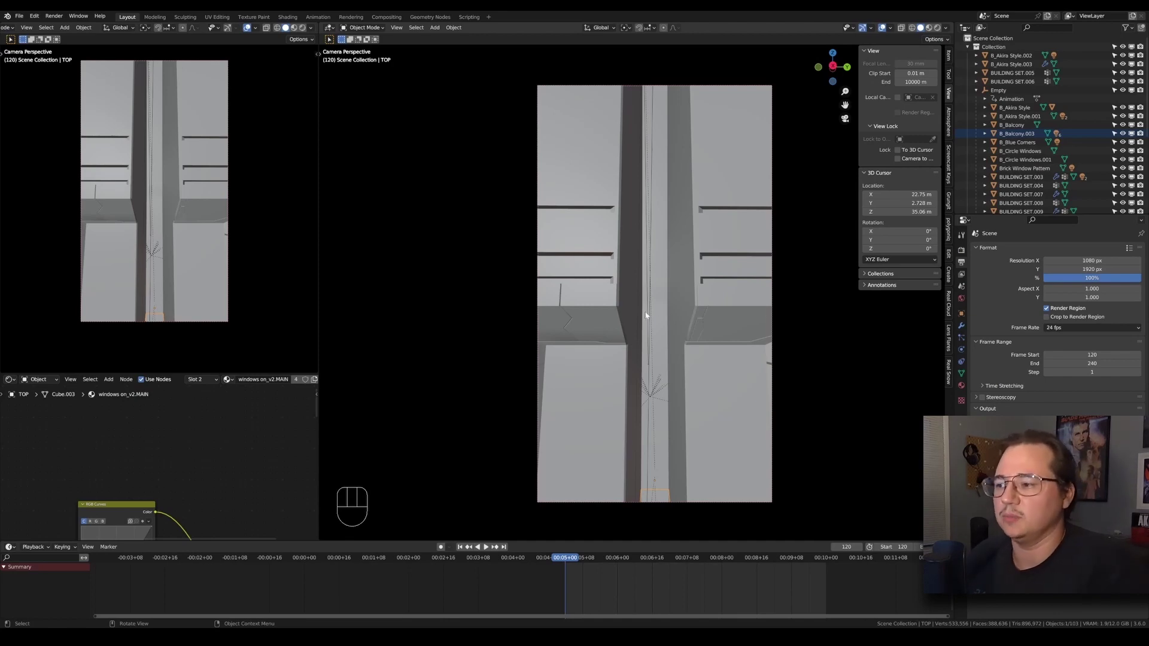
pyautogui.press('KP_0')
pyautogui.press('KP_Decimal')
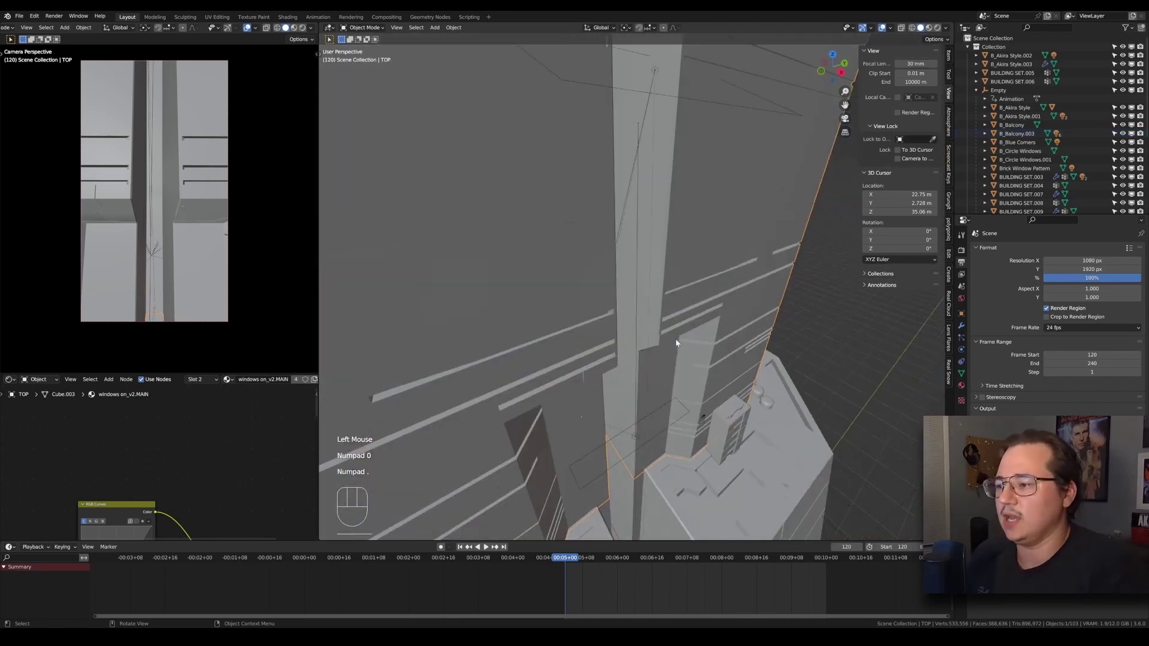
pyautogui.moveTo(675, 338); pyautogui.dragTo(772, 332, button='middle')
pyautogui.scroll(-3, 692, 404)
pyautogui.moveTo(692, 404); pyautogui.dragTo(633, 349, button='middle')
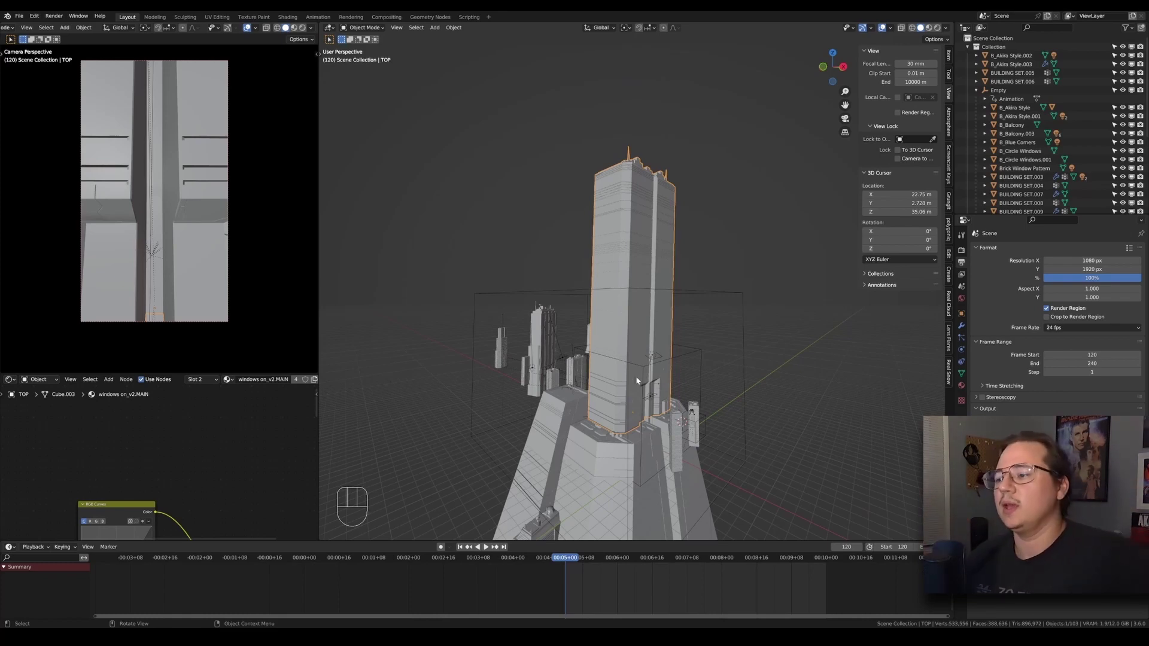
# Step: Select the camera near the tower wall, frame it and examine how close it sits to the facade
pyautogui.scroll(2, 646, 381)
pyautogui.keyDown('shift'); pyautogui.moveTo(676, 397); pyautogui.dragTo(667, 225, button='middle'); pyautogui.keyUp('shift')
pyautogui.click(650, 233)
pyautogui.press('KP_Decimal')
pyautogui.scroll(-5, 650, 234)
pyautogui.moveTo(655, 263); pyautogui.dragTo(572, 302, button='middle')
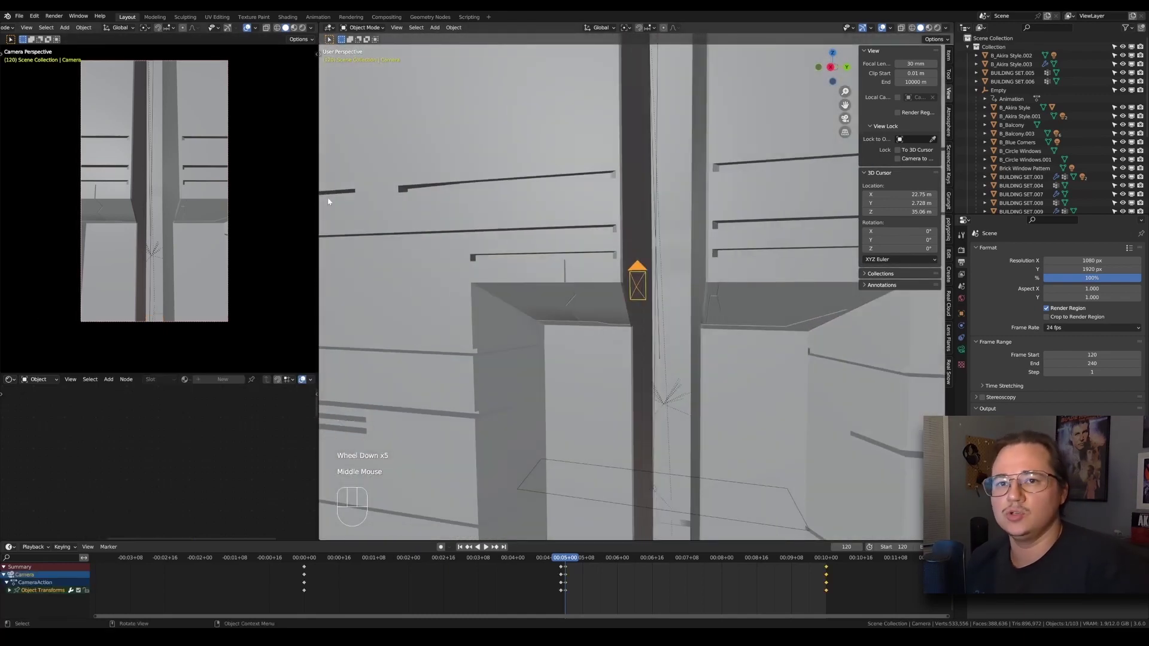
# Step: Select the TOP tower, show the viewport in Material Preview shading and hide the viewport sidebar
pyautogui.click(813, 242)
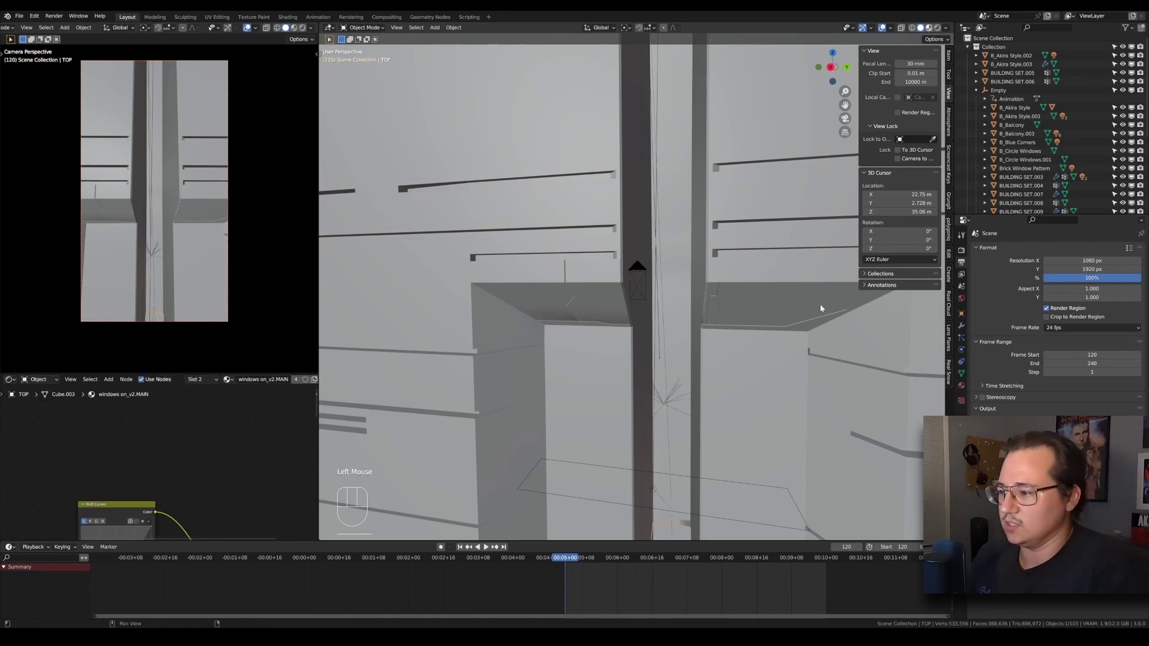
pyautogui.click(928, 27)
pyautogui.press('n')
pyautogui.scroll(1, 522, 308)
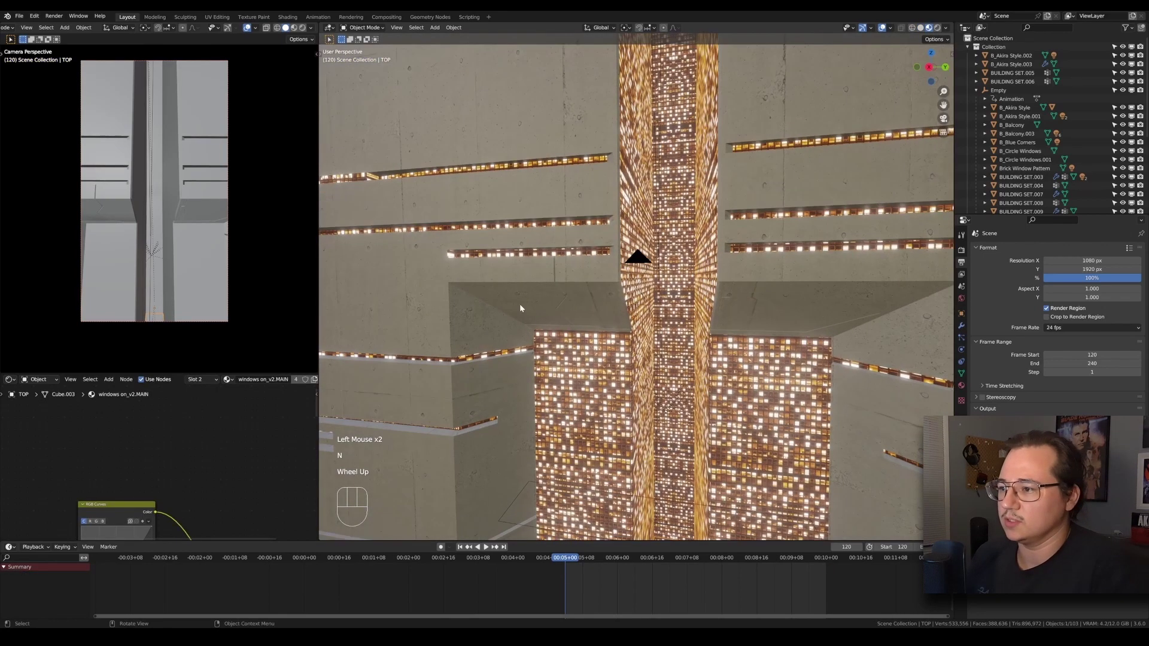
pyautogui.moveTo(519, 308); pyautogui.dragTo(545, 308, button='middle')
pyautogui.click(435, 295)
pyautogui.keyDown('shift'); pyautogui.moveTo(436, 294); pyautogui.dragTo(620, 333, button='middle'); pyautogui.keyUp('shift')
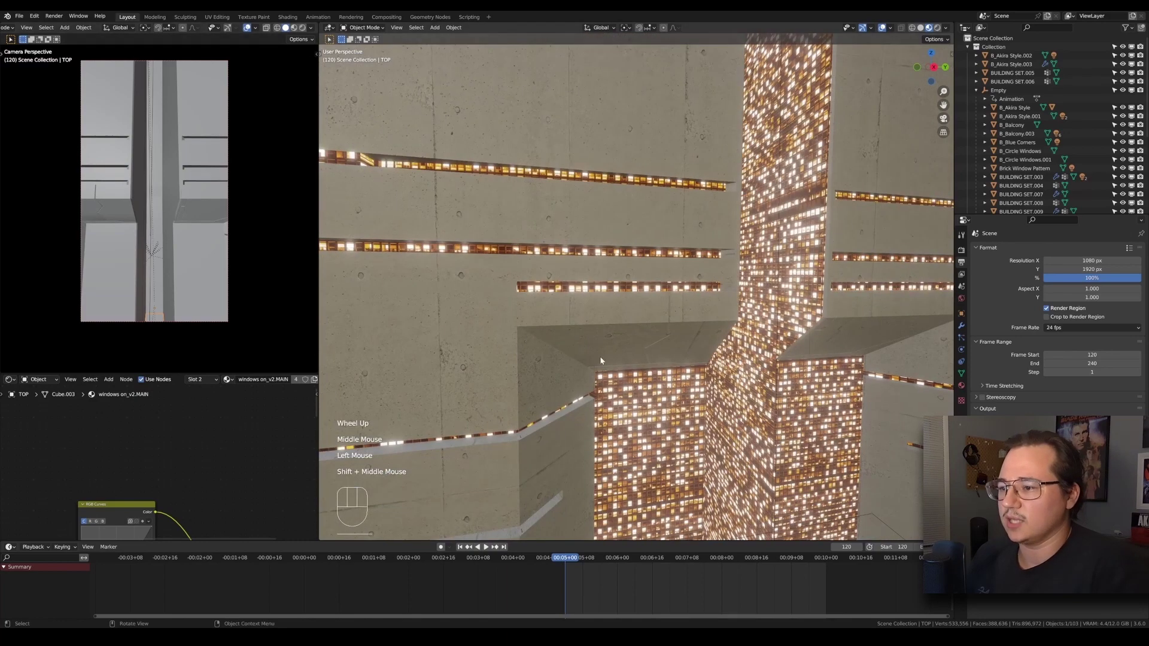
# Step: Display the tower's material slots, select concrete_wall_008 and examine the concrete and window surfaces up close
pyautogui.click(961, 386)
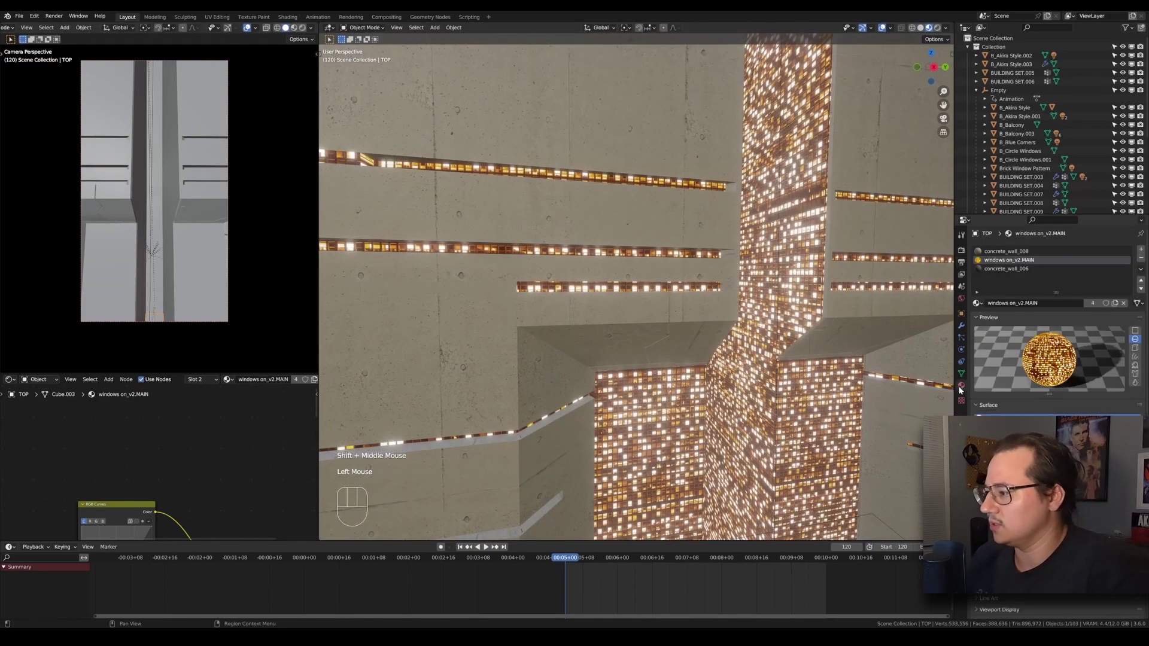
pyautogui.click(1005, 251)
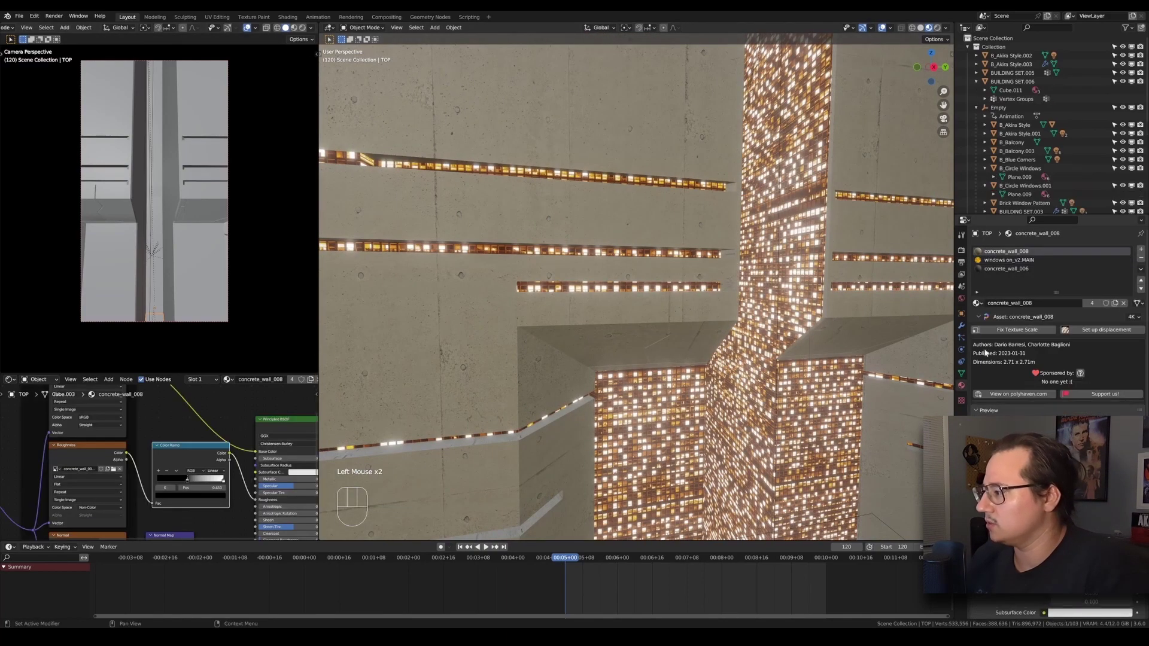
pyautogui.moveTo(648, 330); pyautogui.dragTo(661, 350, button='middle')
pyautogui.keyDown('shift'); pyautogui.moveTo(661, 350); pyautogui.dragTo(703, 317, button='middle'); pyautogui.keyUp('shift')
pyautogui.keyDown('shift'); pyautogui.moveTo(534, 426); pyautogui.dragTo(773, 323, button='middle'); pyautogui.keyUp('shift')
pyautogui.keyDown('shift'); pyautogui.moveTo(698, 264); pyautogui.dragTo(740, 362, button='middle'); pyautogui.keyUp('shift')
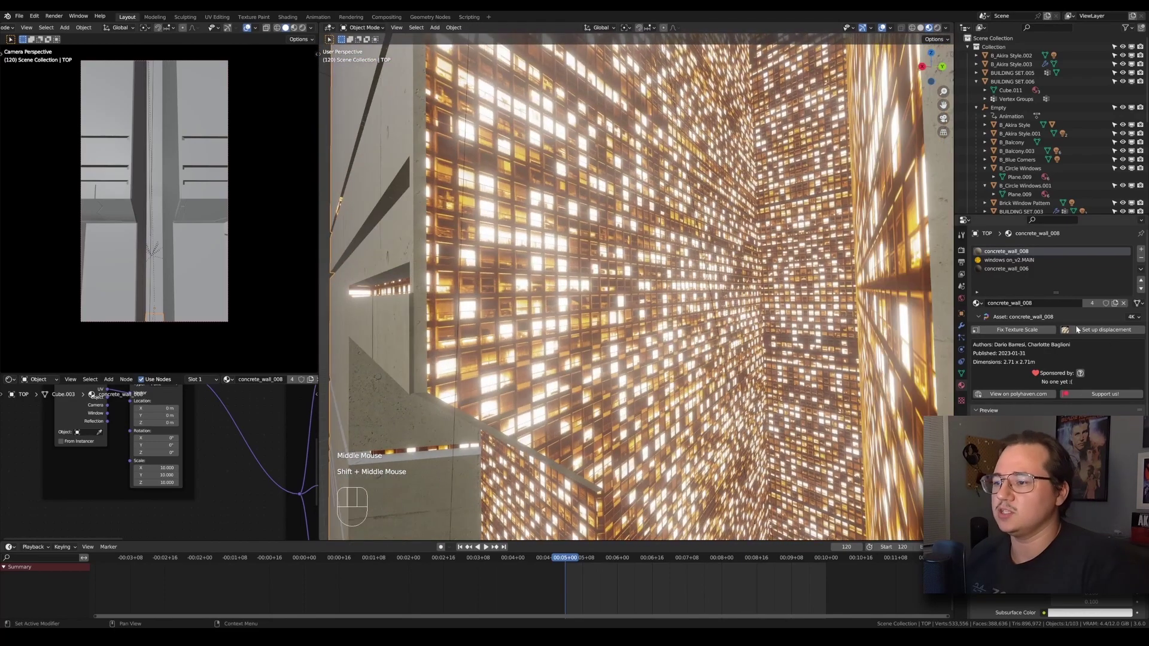
# Step: Enter Edit Mode on the TOP tower and knife-cut an angled line across the underside of the concrete overhang
pyautogui.moveTo(472, 332); pyautogui.dragTo(618, 302, button='middle')
pyautogui.scroll(-2, 513, 347)
pyautogui.scroll(-2, 618, 302)
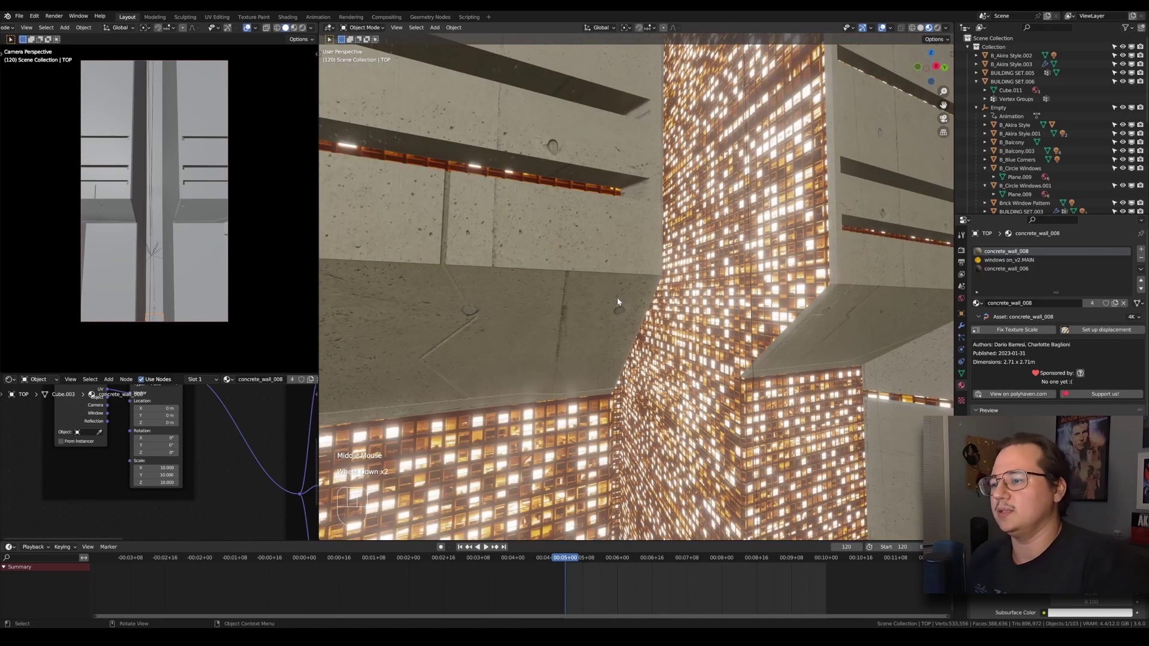
pyautogui.moveTo(608, 297); pyautogui.dragTo(665, 290, button='middle')
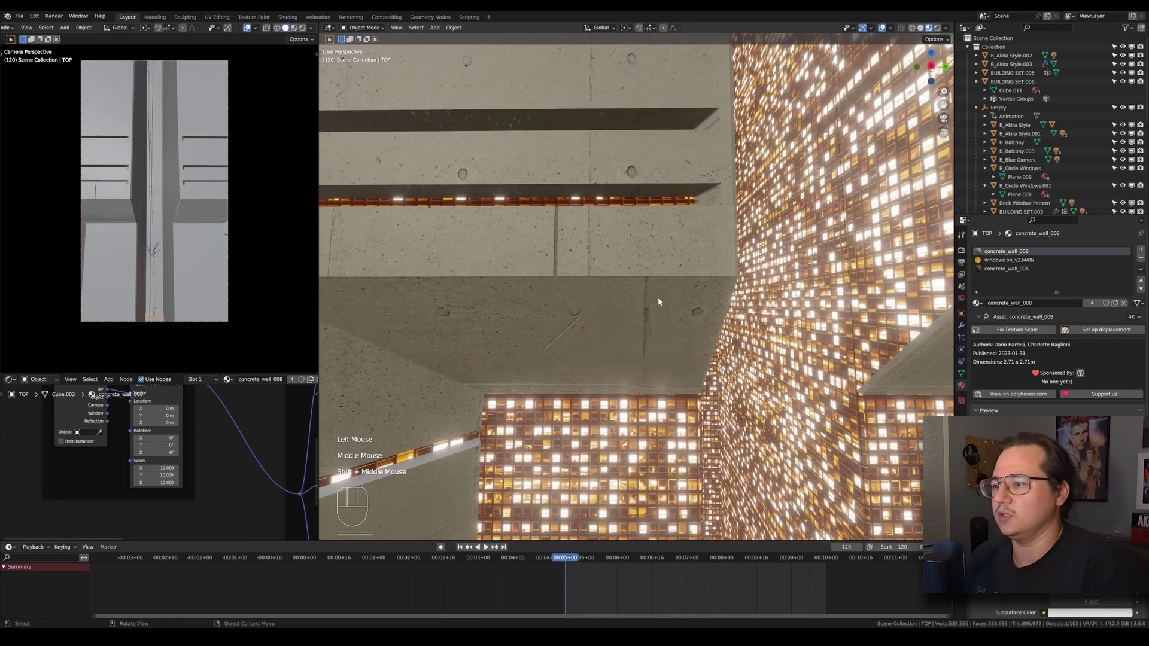
pyautogui.press('Tab')
pyautogui.scroll(1, 560, 393)
pyautogui.moveTo(560, 393); pyautogui.dragTo(604, 274, button='middle')
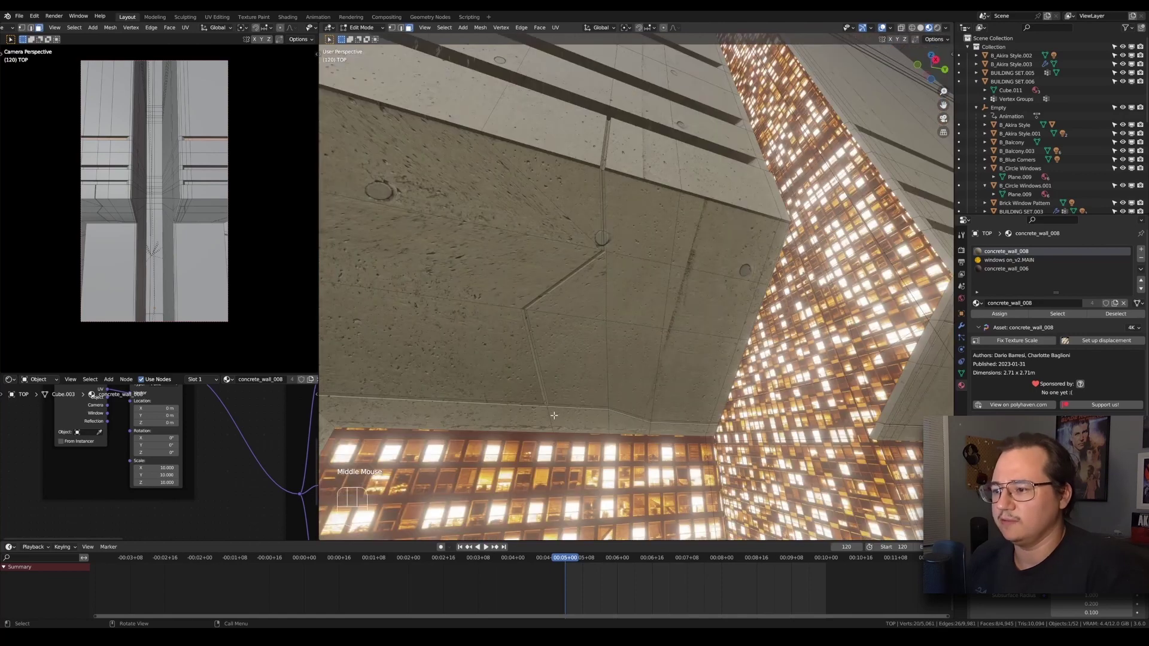
pyautogui.moveTo(642, 362); pyautogui.dragTo(610, 322, button='middle')
pyautogui.scroll(-2, 600, 321)
pyautogui.press('k')
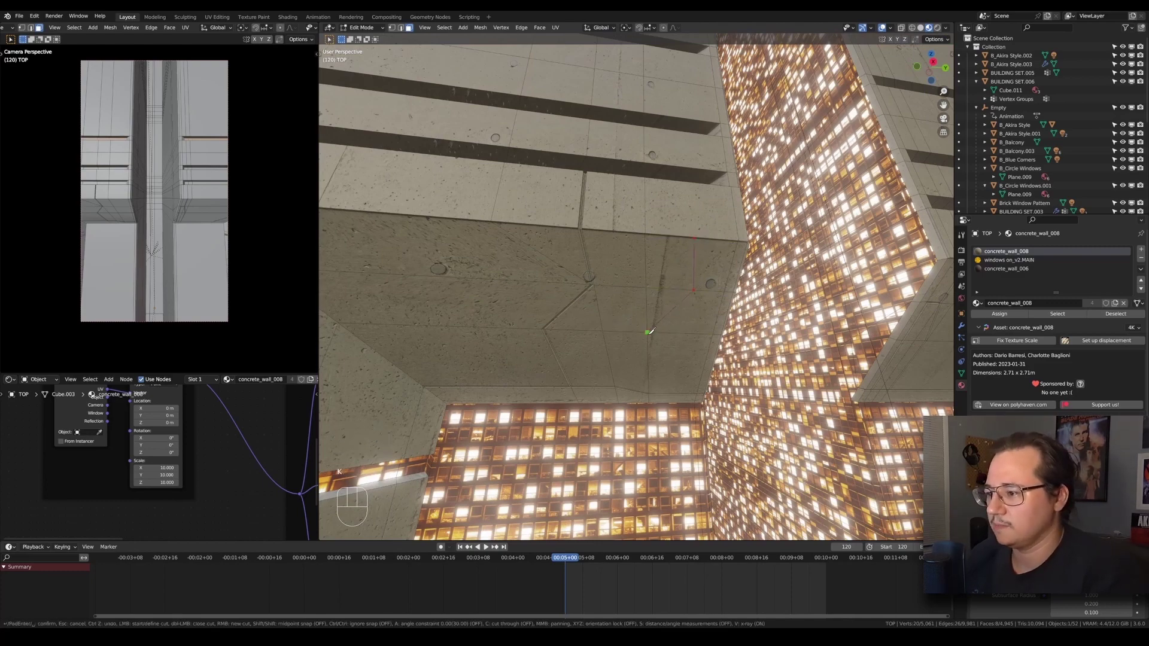
pyautogui.press('Return')
# Step: Select the newly cut edges on the overhang and bevel them into a narrow strip
pyautogui.click(666, 315)
pyautogui.keyDown('shift'); pyautogui.click(655, 338); pyautogui.keyUp('shift')
pyautogui.keyDown('shift'); pyautogui.click(694, 277); pyautogui.keyUp('shift')
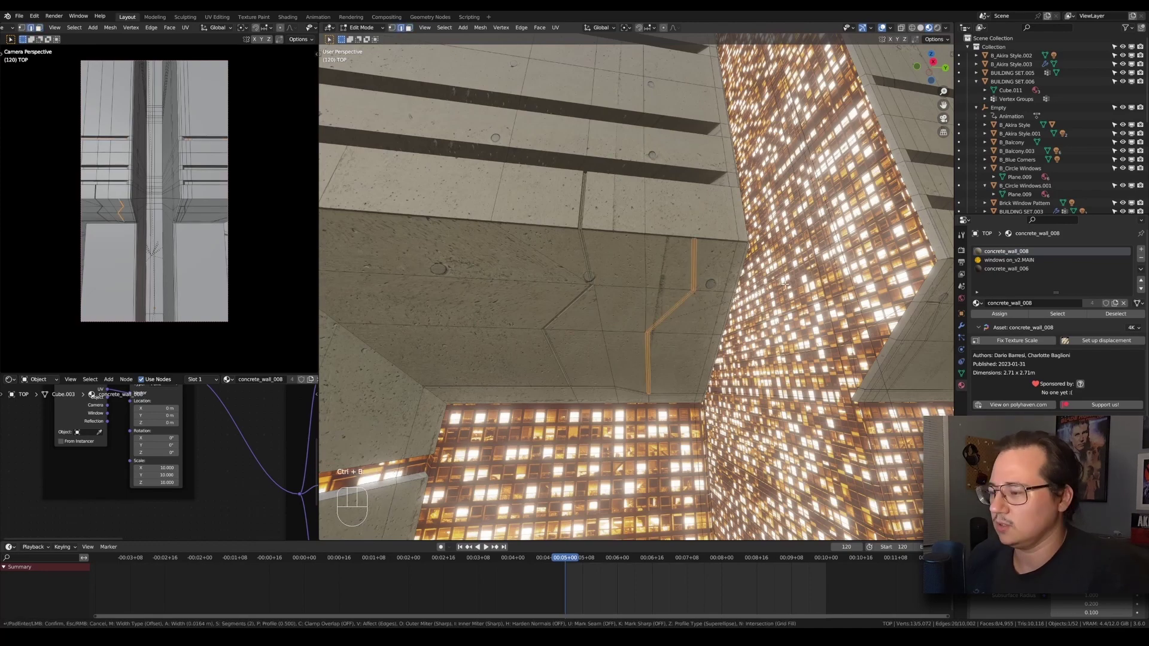
pyautogui.hotkey('ctrl', 'b')
pyautogui.click(757, 272)
# Step: Select the centre edges of the bevelled strip, move them into the wall as a groove and return to Object Mode
pyautogui.scroll(2, 758, 271)
pyautogui.click(736, 278)
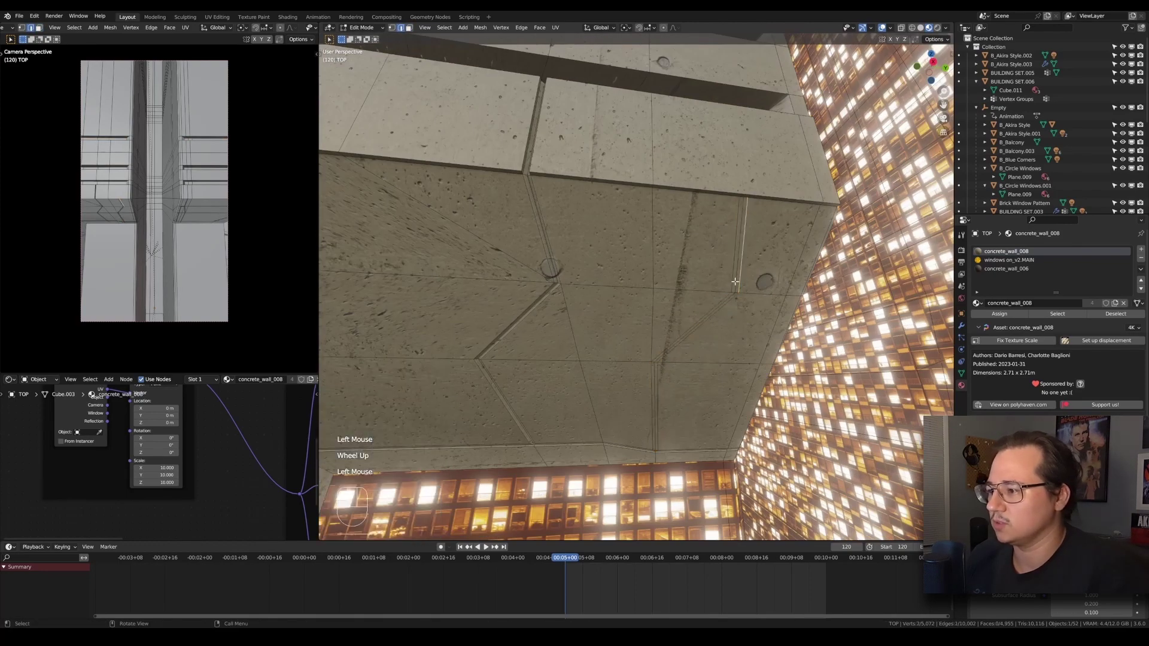
pyautogui.keyDown('shift'); pyautogui.click(658, 369); pyautogui.keyUp('shift')
pyautogui.keyDown('shift'); pyautogui.click(655, 377); pyautogui.keyUp('shift')
pyautogui.moveTo(655, 377); pyautogui.dragTo(764, 381, button='middle')
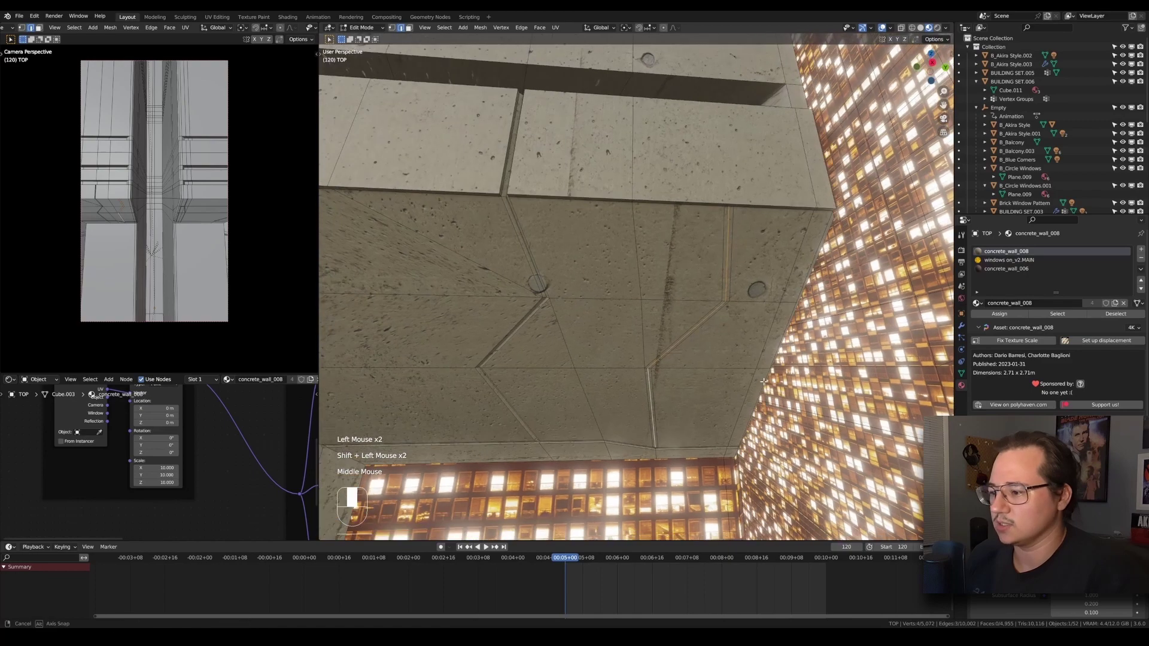
pyautogui.press('g')
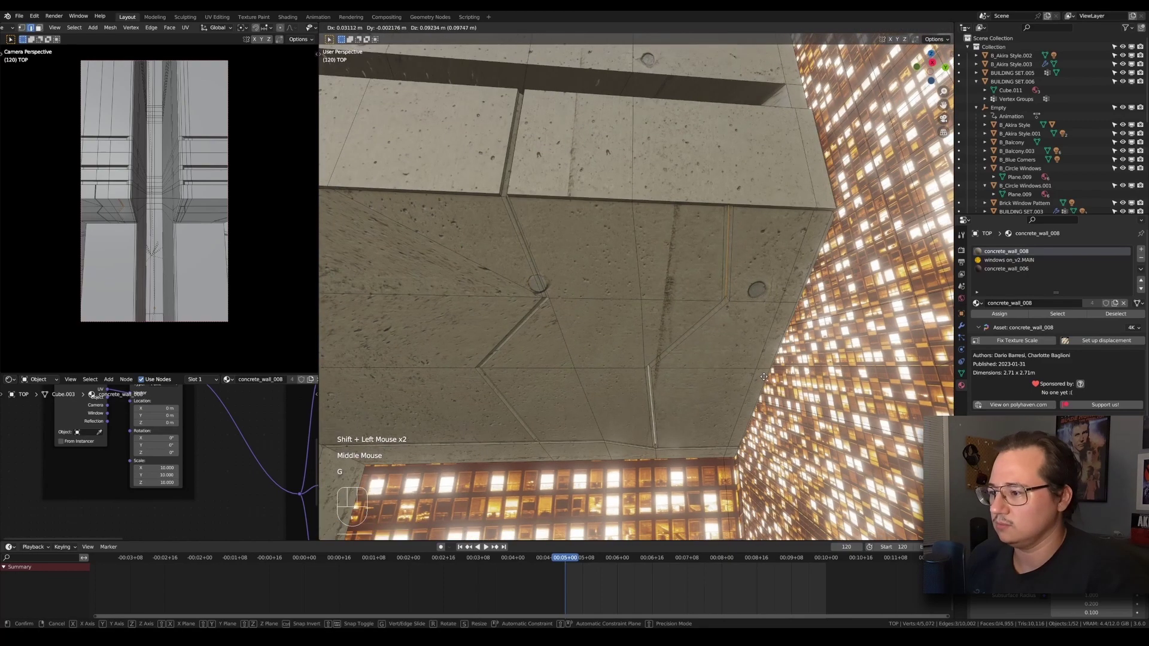
pyautogui.press('Tab')
pyautogui.moveTo(763, 376)
pyautogui.mouseDown(button='middle')
pyautogui.moveTo(776, 370)
pyautogui.moveTo(769, 382)
pyautogui.mouseUp(button='middle')
pyautogui.scroll(-2, 763, 392)
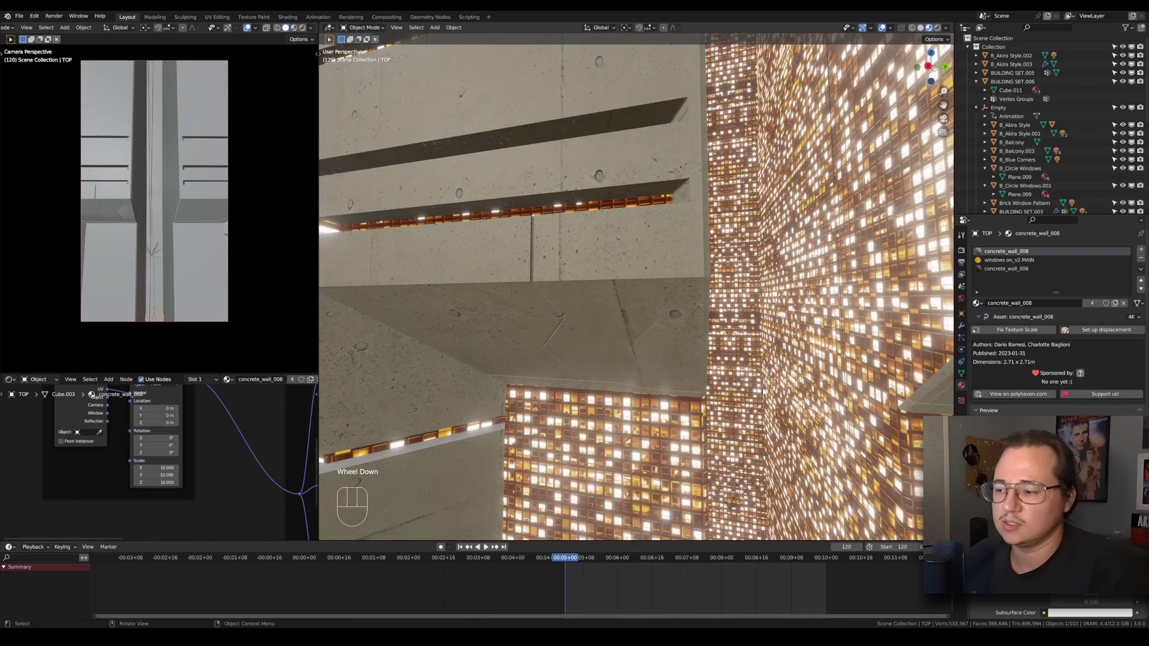
# Step: Compare the full tower facade with the reference, view it through the camera and jump to the end of the shot
pyautogui.scroll(8, 460, 349)
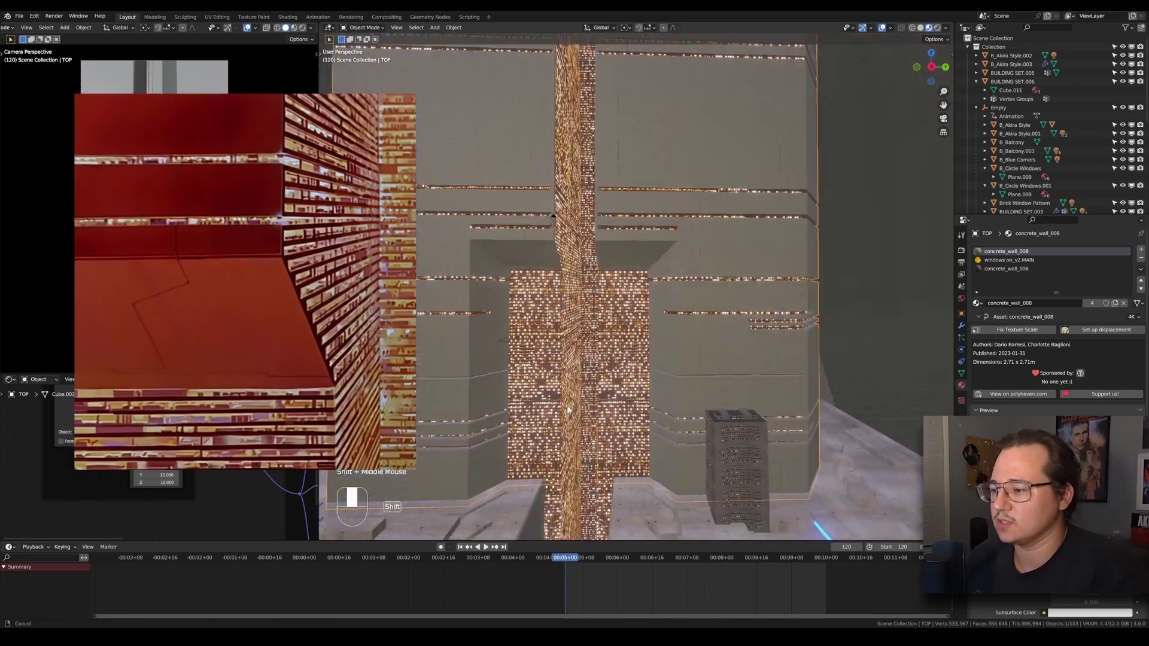
pyautogui.keyDown('shift'); pyautogui.moveTo(545, 413); pyautogui.dragTo(644, 315, button='middle'); pyautogui.keyUp('shift')
pyautogui.press('KP_0')
pyautogui.hotkey('shift', 'Right')
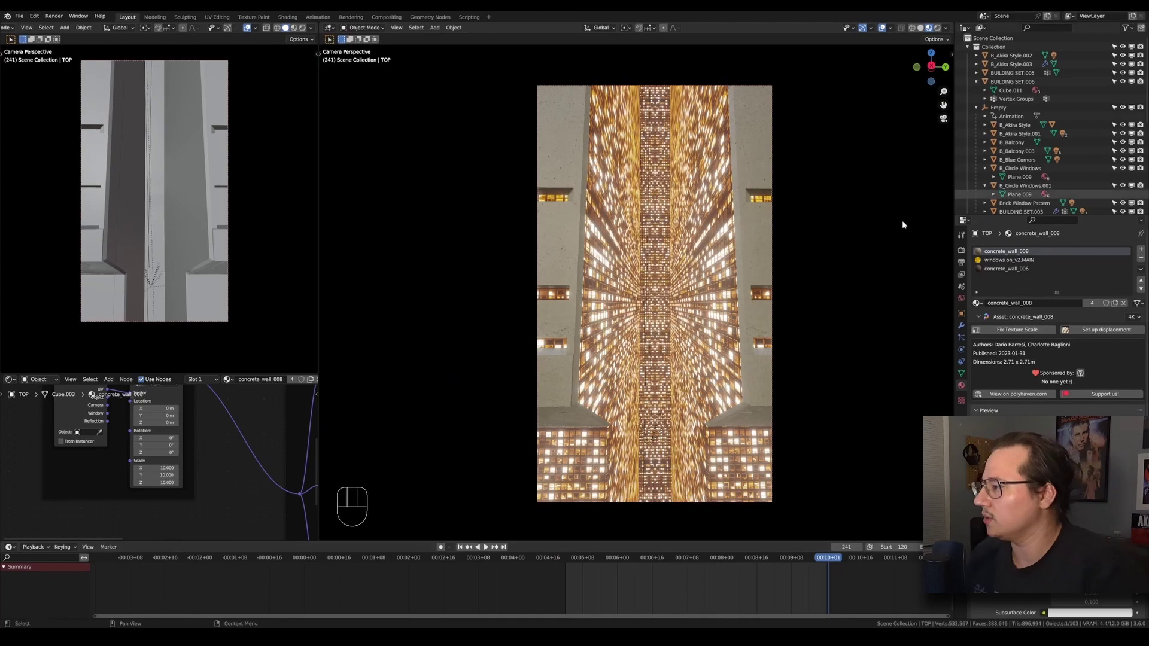
# Step: Select the camera from outside its view, play its movement from the shot's start and return to the camera view
pyautogui.press('KP_0')
pyautogui.scroll(-2, 644, 313)
pyautogui.click(604, 350)
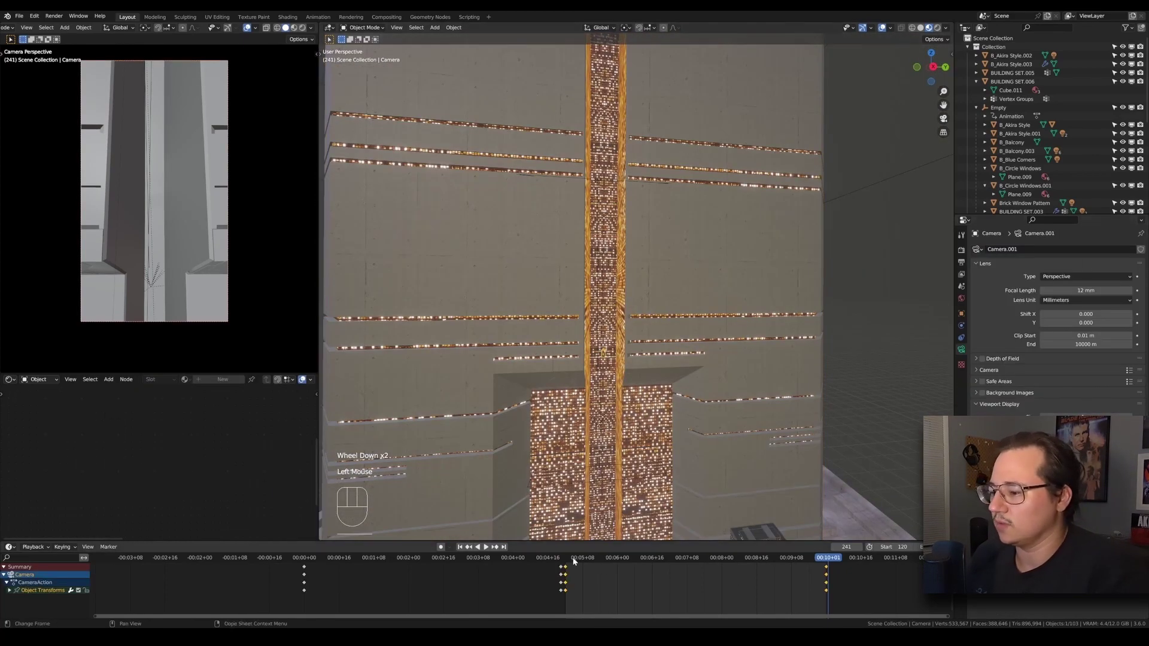
pyautogui.moveTo(573, 558); pyautogui.dragTo(568, 559)
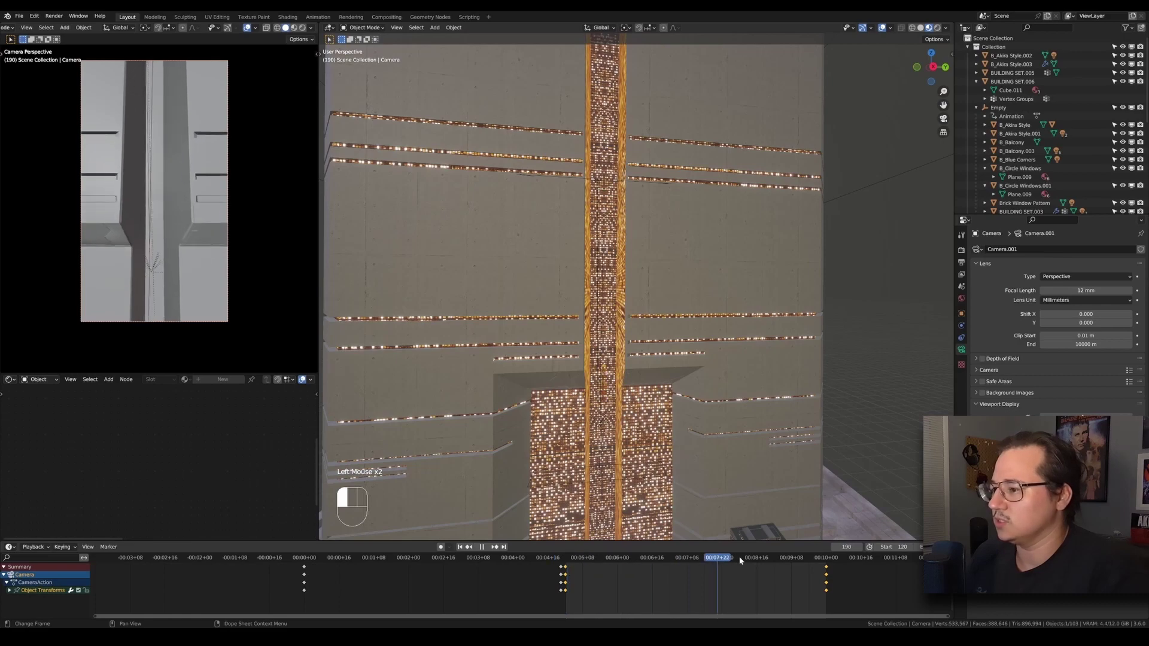
pyautogui.press('space')
pyautogui.press('KP_0')
pyautogui.hotkey('shift', 'Left')
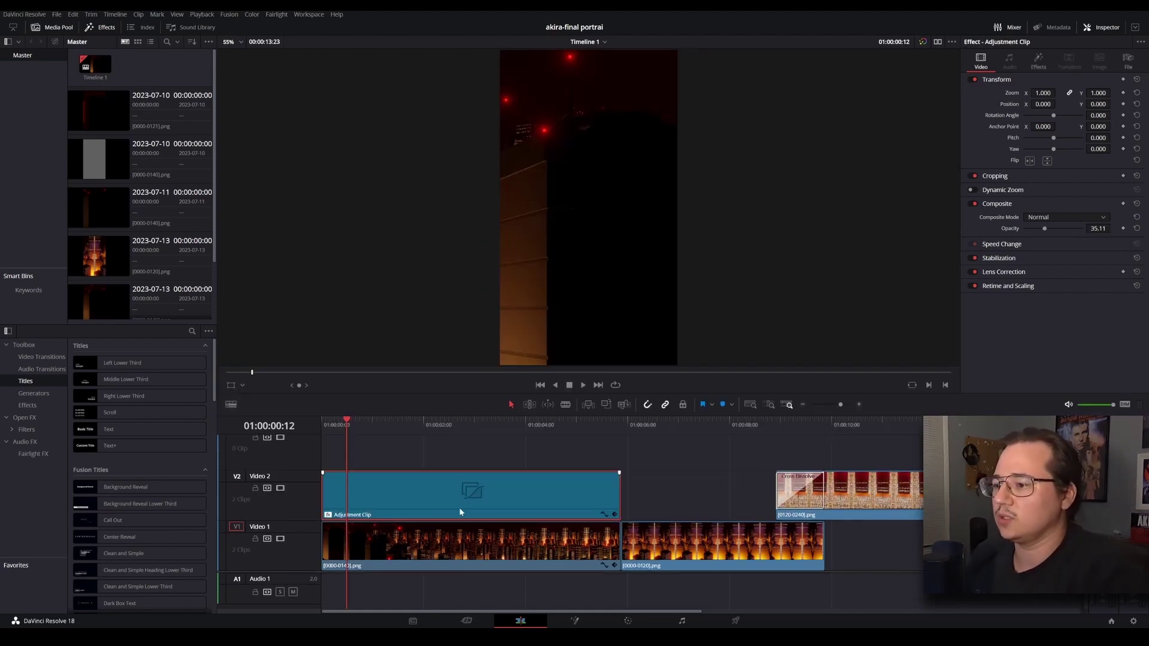
# Step: In DaVinci Resolve, show the full skyline frame and compare it up close with the adjustment clip's Glow effect off and on
pyautogui.moveTo(332, 426); pyautogui.dragTo(527, 428)
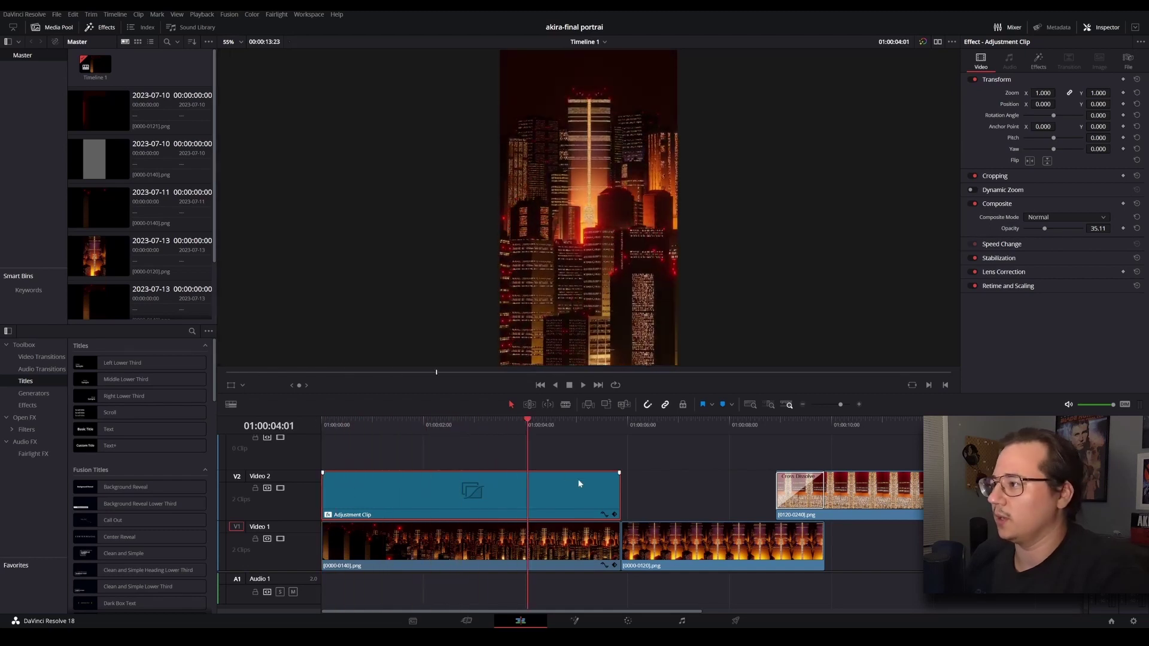
pyautogui.click(1039, 59)
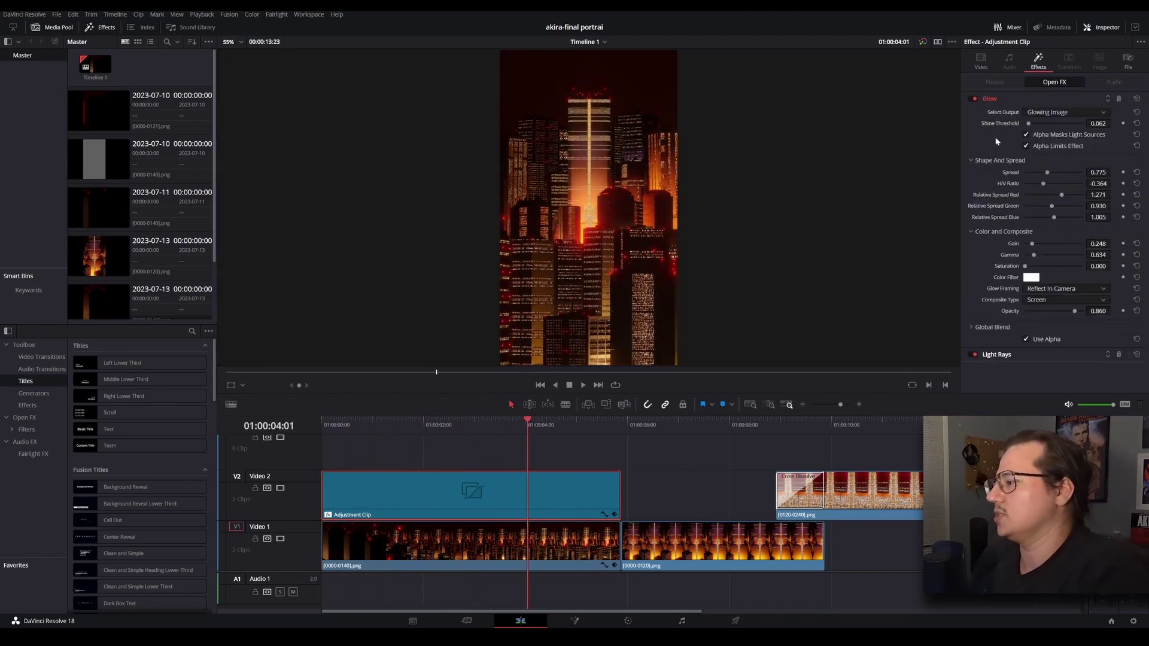
pyautogui.click(974, 98)
pyautogui.click(974, 98)
pyautogui.scroll(5, 601, 111)
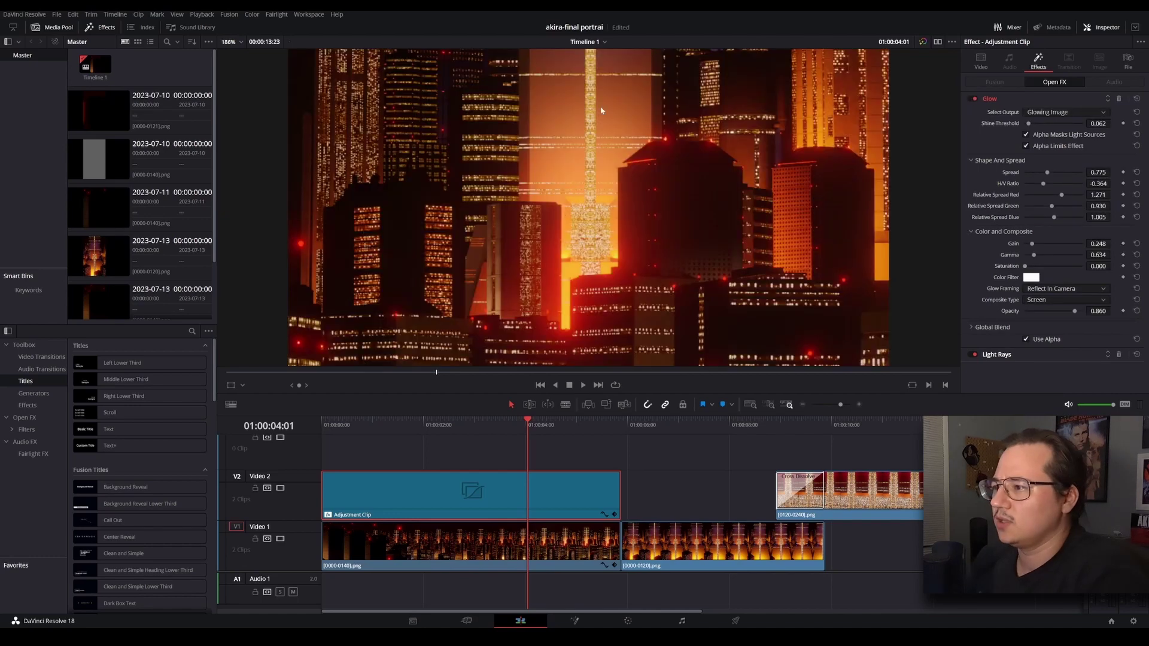
pyautogui.click(974, 98)
pyautogui.click(974, 98)
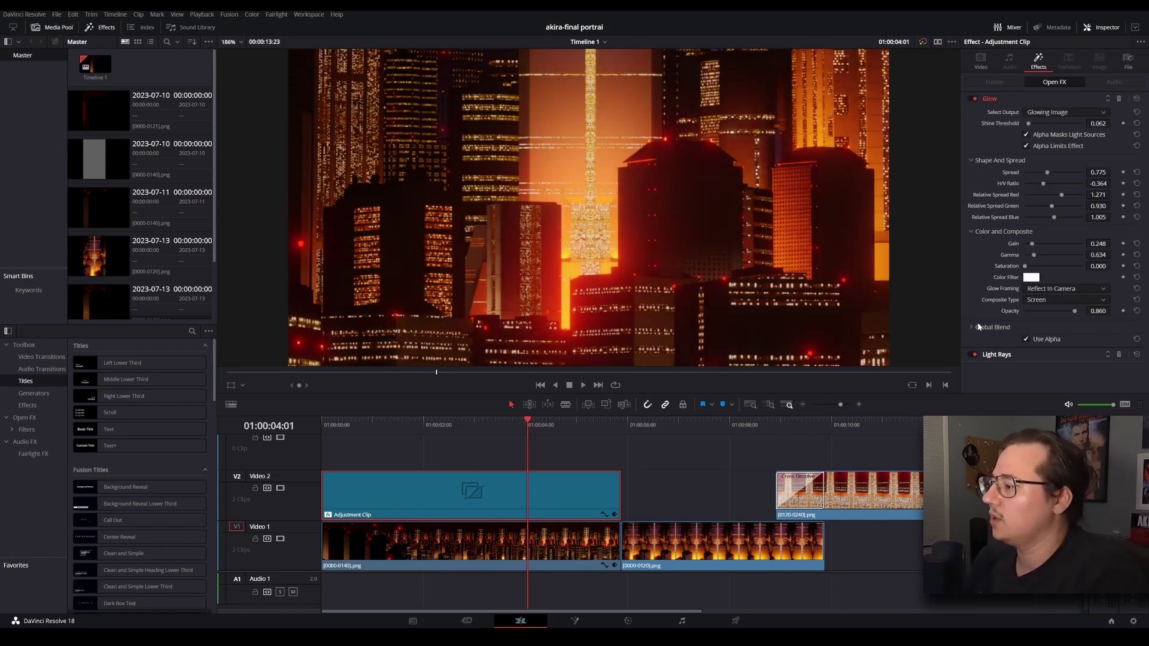
# Step: Check the adjustment clip's Light Rays effect, and compare the skyline shot with Glow disabled and re-enabled
pyautogui.click(972, 354)
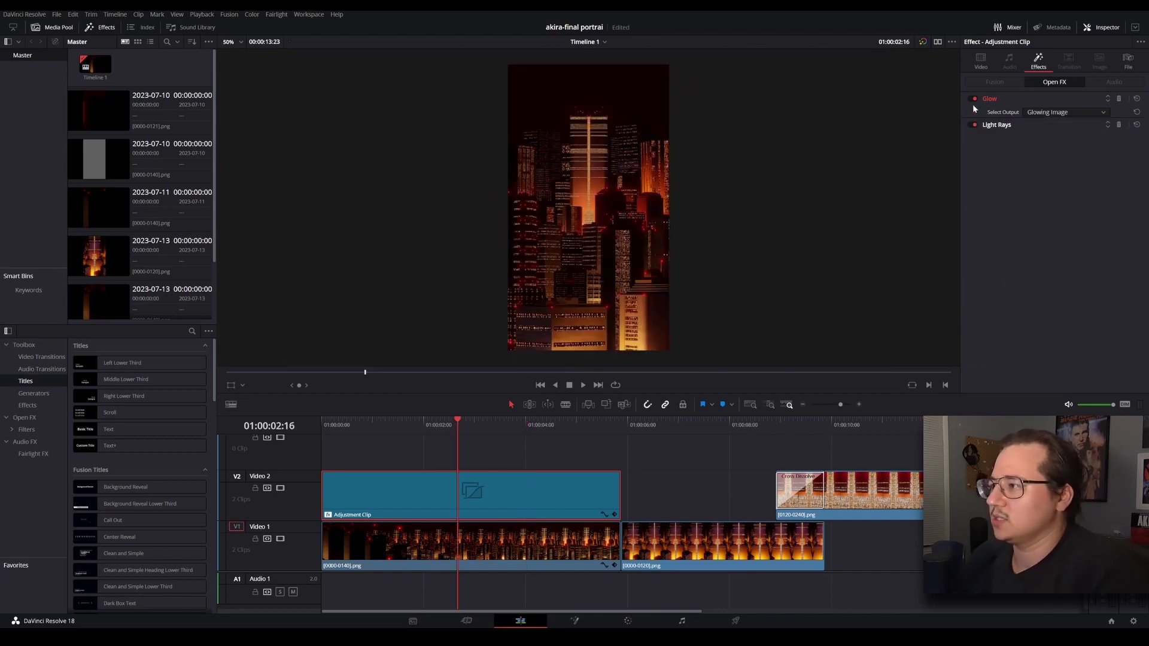
pyautogui.click(973, 99)
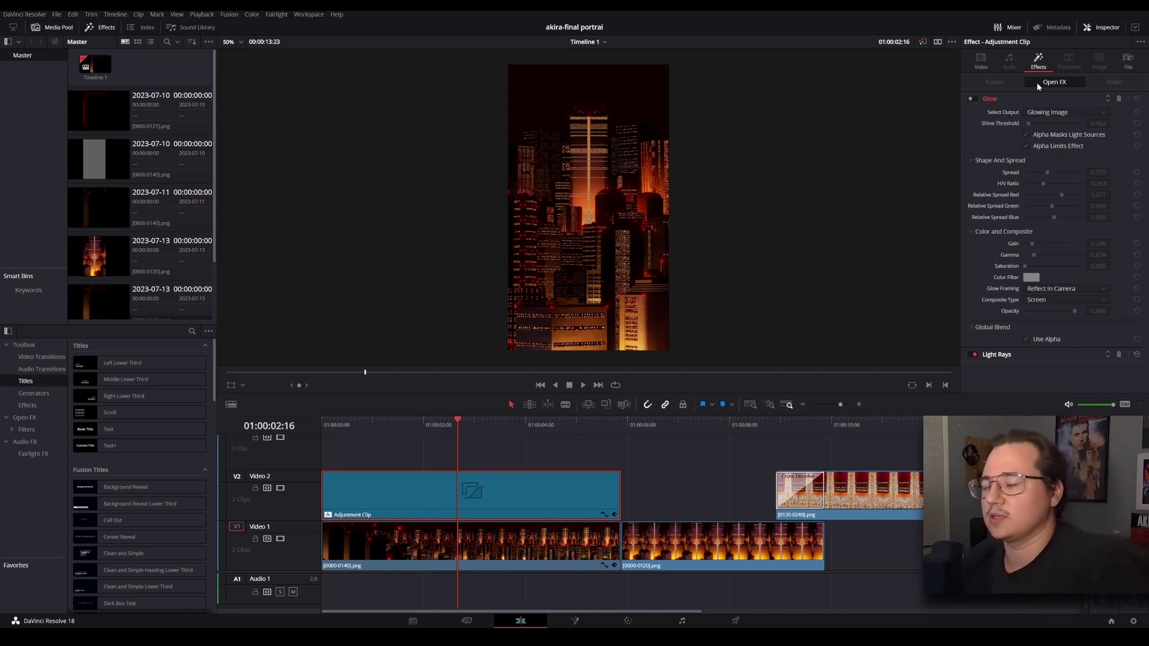
pyautogui.click(972, 99)
# Step: Select the second shot's clip on Video 1 and scrub through it to its end
pyautogui.moveTo(514, 426); pyautogui.dragTo(678, 426)
pyautogui.click(739, 549)
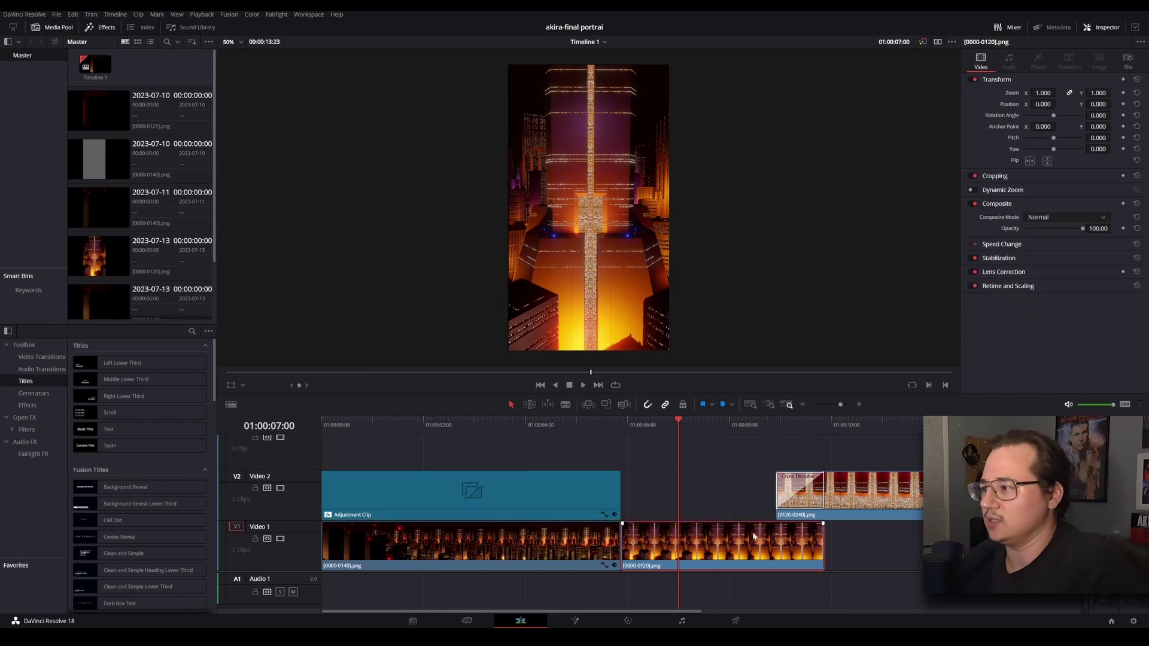
pyautogui.moveTo(771, 424); pyautogui.dragTo(825, 426)
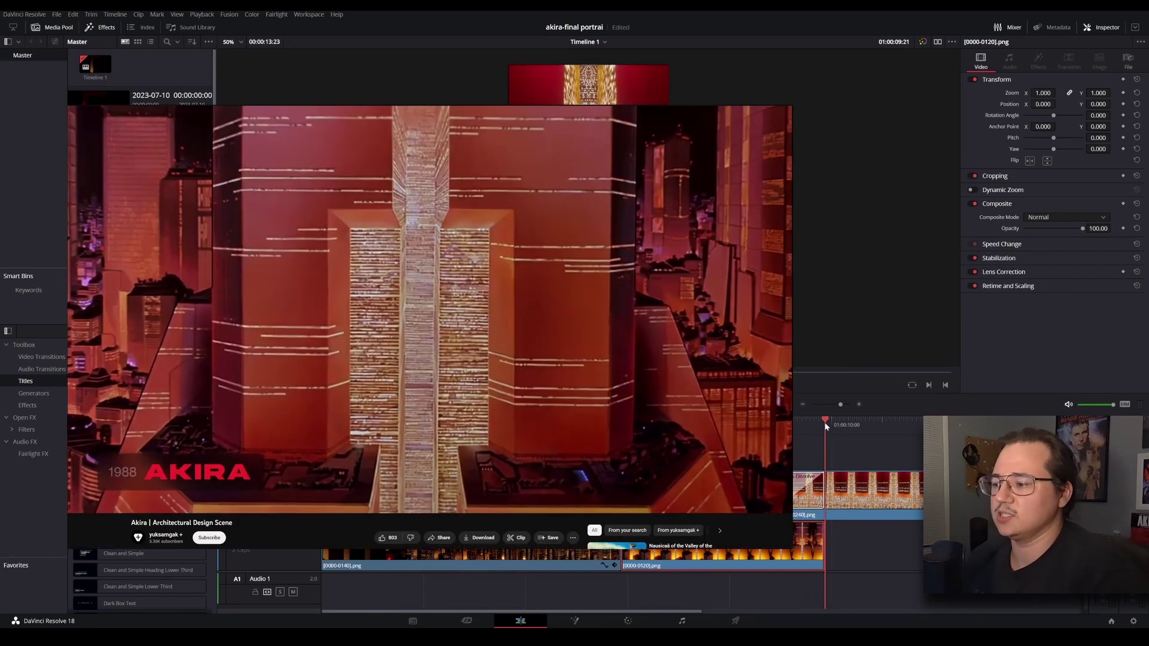
# Step: Review the cross dissolve from the second shot frame by frame and scrub on through the close-up clip
pyautogui.click(793, 424)
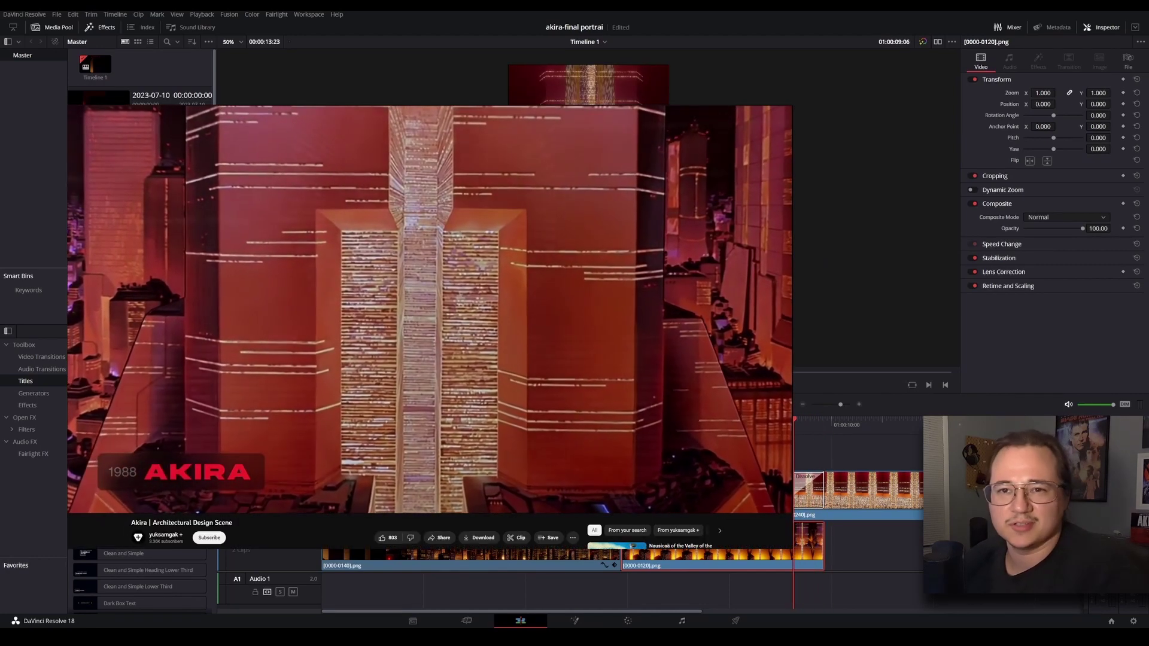
pyautogui.press('Left')
pyautogui.press('Left')
pyautogui.press('Left')
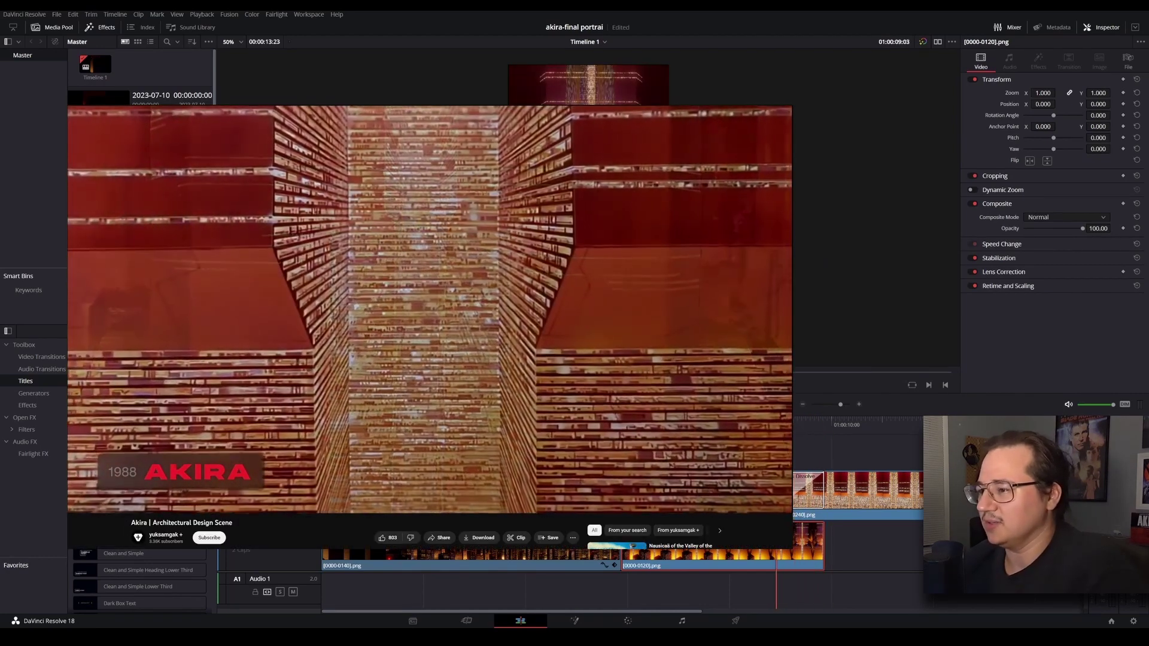
pyautogui.click(824, 424)
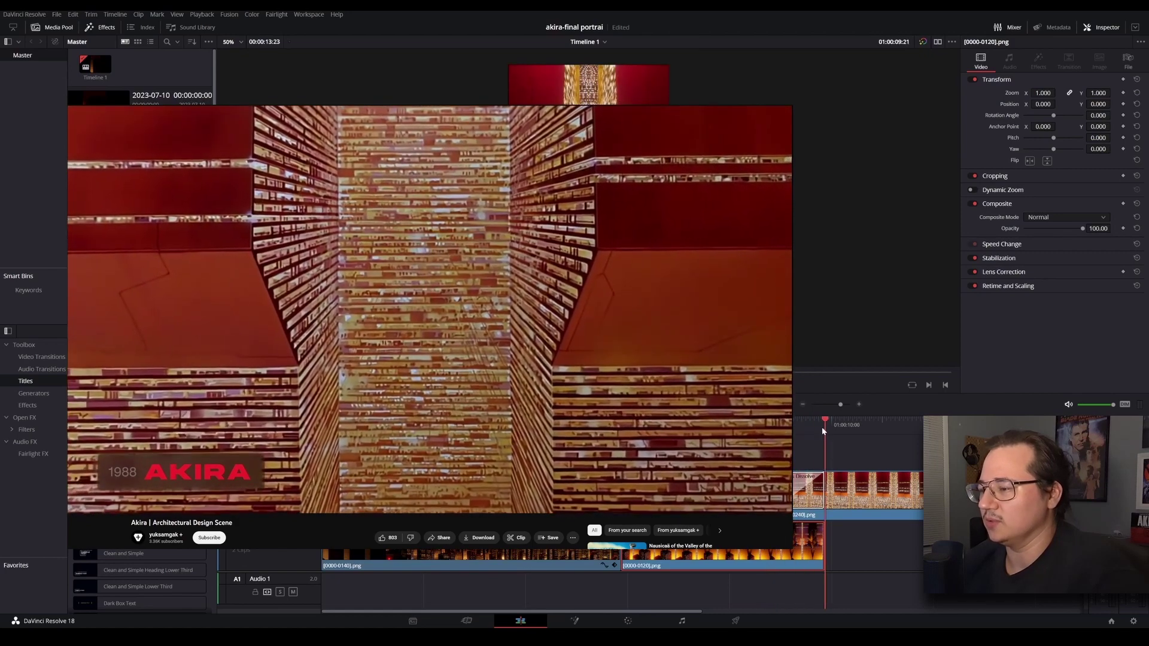
pyautogui.moveTo(826, 428); pyautogui.dragTo(905, 425)
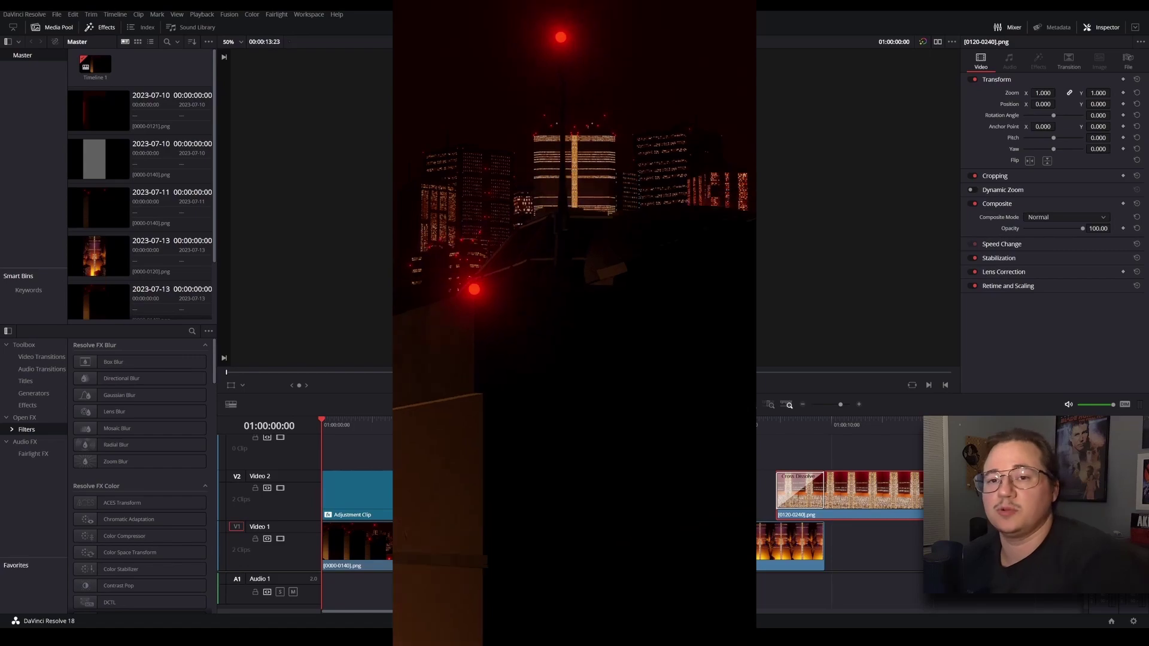